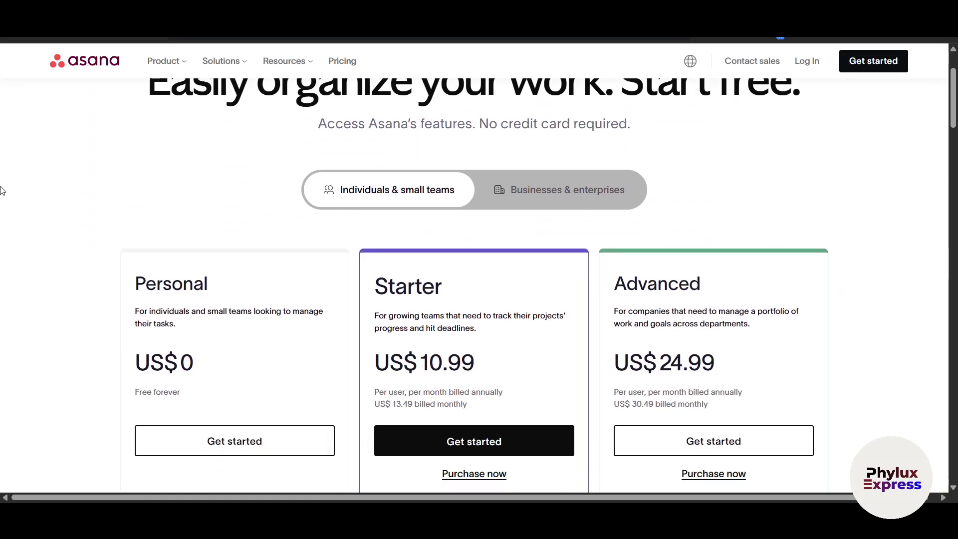
# Step: Review the Personal, Starter and Advanced plans on the pricing page, including their prices and included features
pyautogui.scroll(-2, 274, 399)
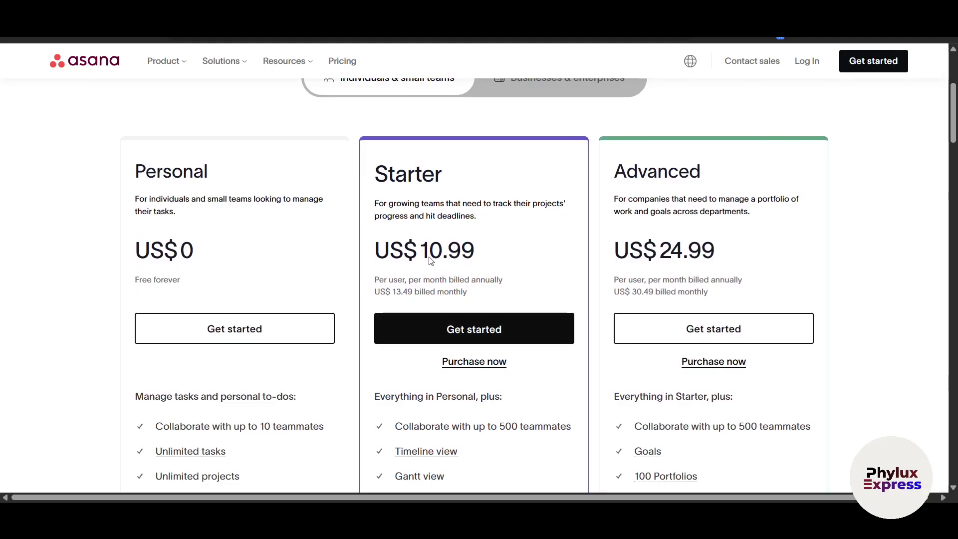
pyautogui.scroll(-8, 652, 299)
pyautogui.scroll(-4, 652, 301)
pyautogui.scroll(10, 652, 301)
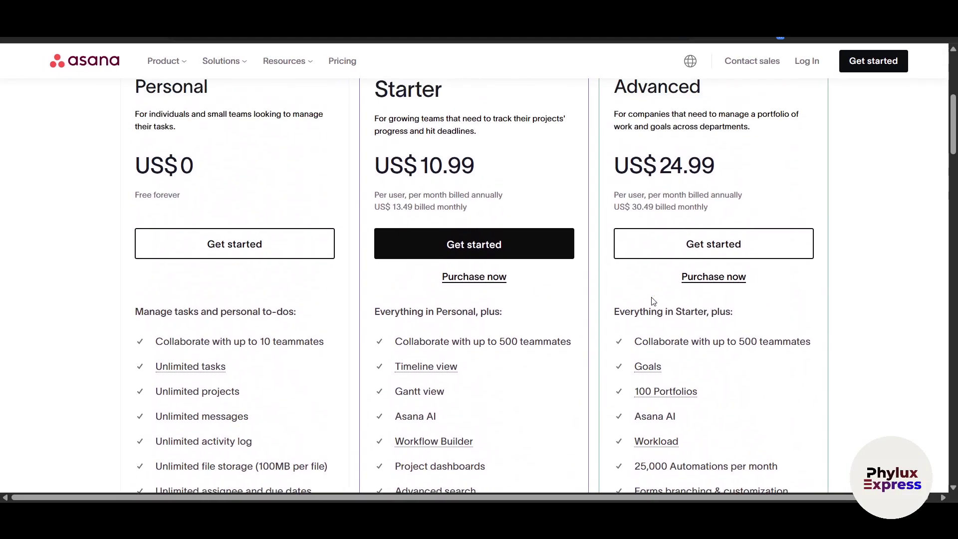
pyautogui.scroll(-10, 653, 300)
pyautogui.scroll(-2, 653, 300)
# Step: Expand the full feature comparison and read through it down to the customer service section
pyautogui.click(803, 294)
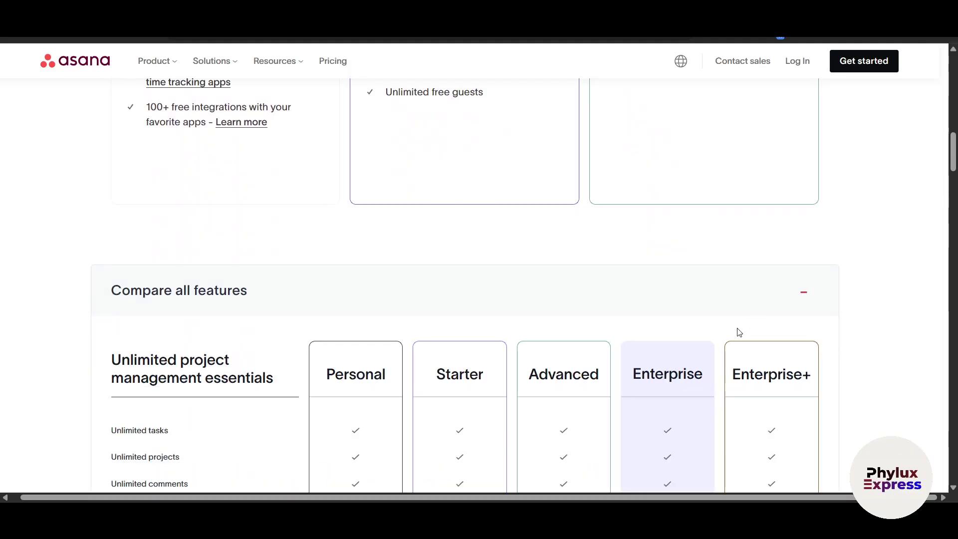
pyautogui.scroll(-9, 704, 354)
pyautogui.scroll(-6, 705, 355)
pyautogui.scroll(-20, 706, 359)
pyautogui.scroll(-20, 706, 358)
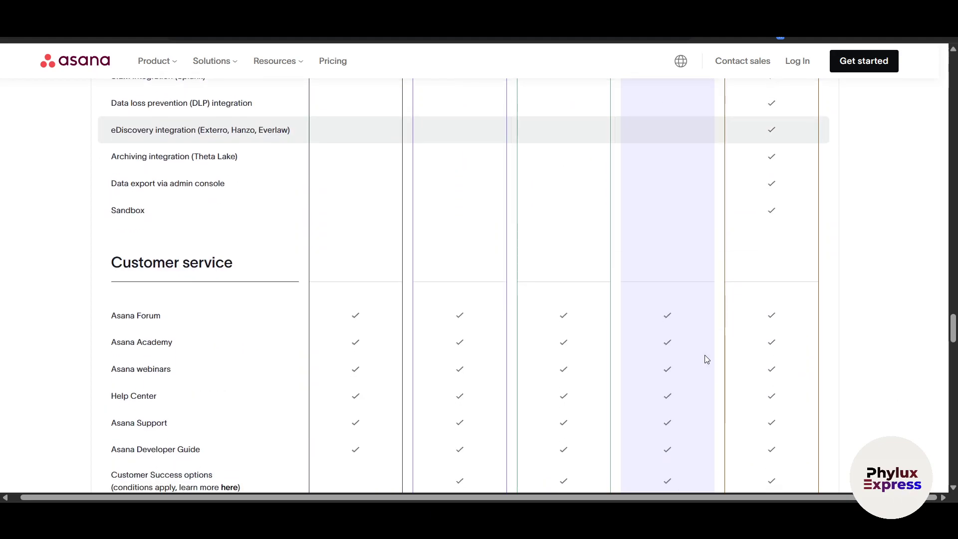
pyautogui.scroll(-7, 706, 359)
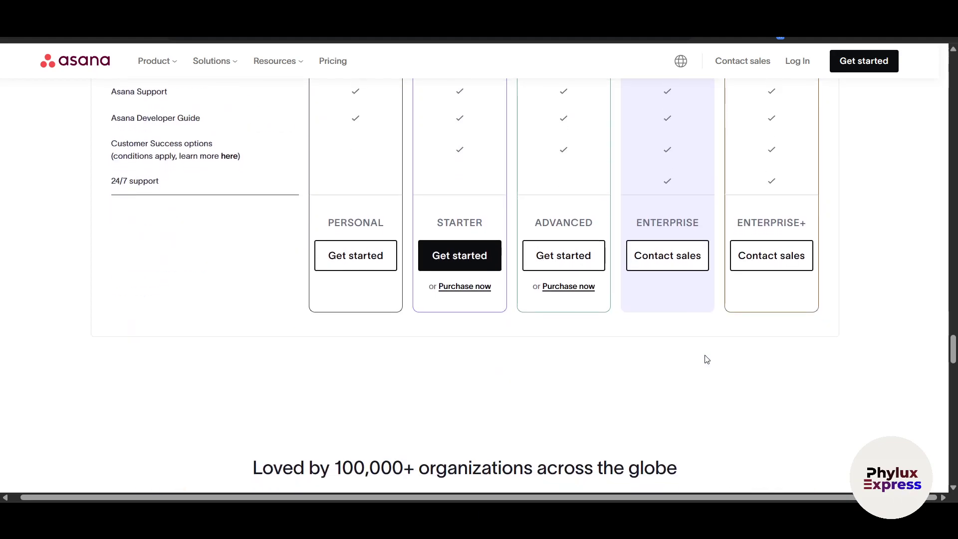
# Step: Sign up for Asana with an existing Google account and accept the prefilled full name
pyautogui.click(859, 65)
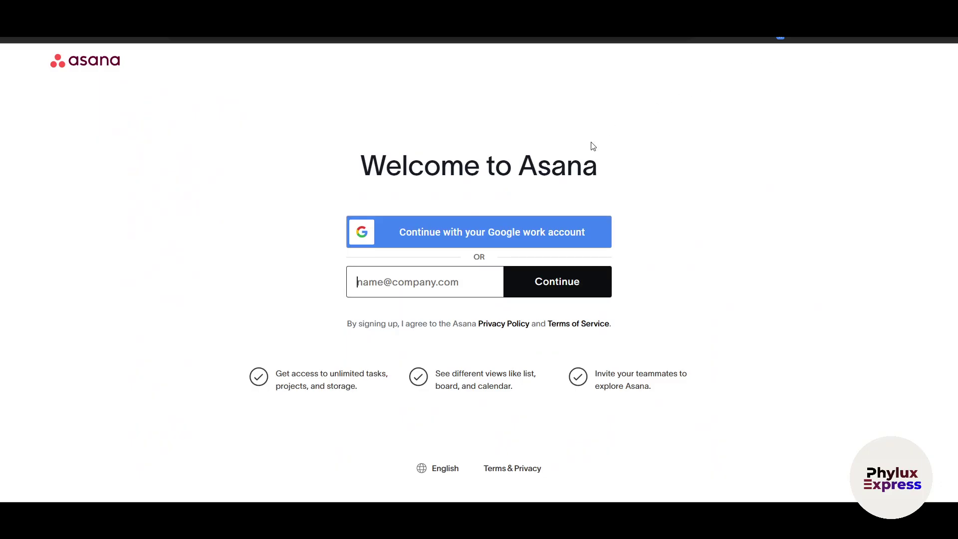
pyautogui.click(499, 233)
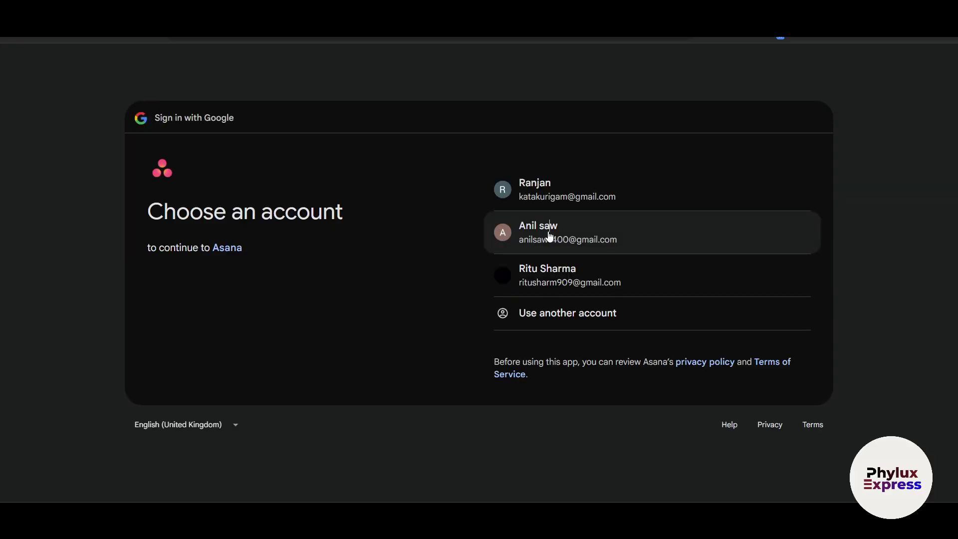
pyautogui.click(549, 235)
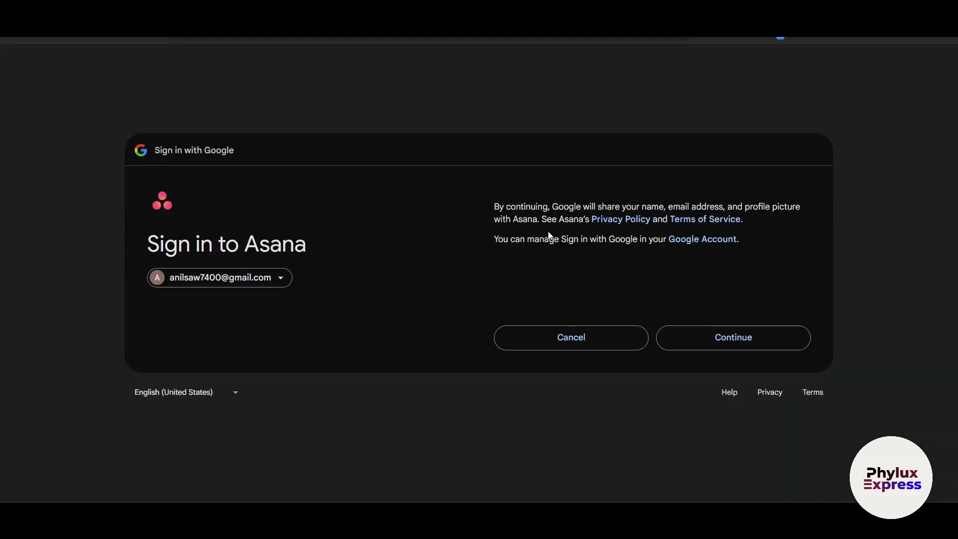
pyautogui.click(747, 347)
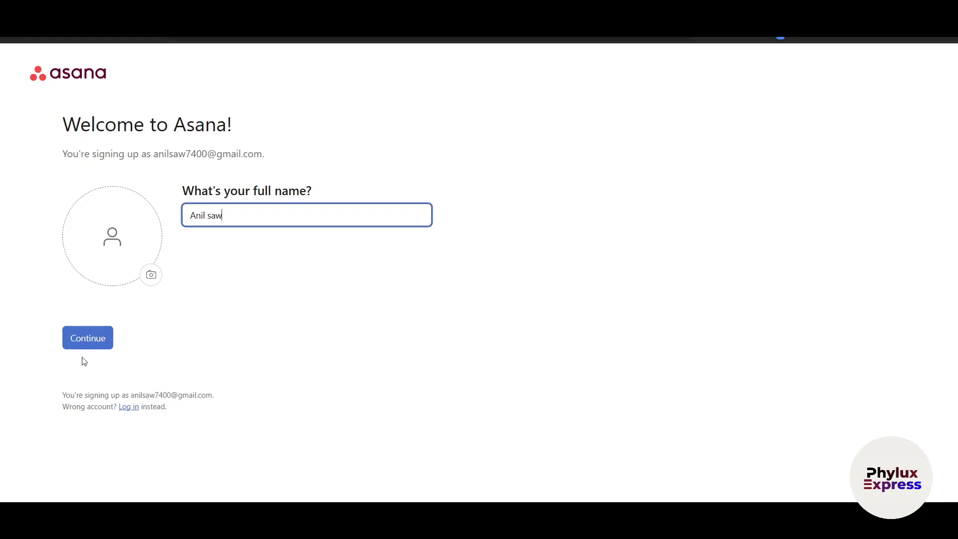
pyautogui.click(87, 337)
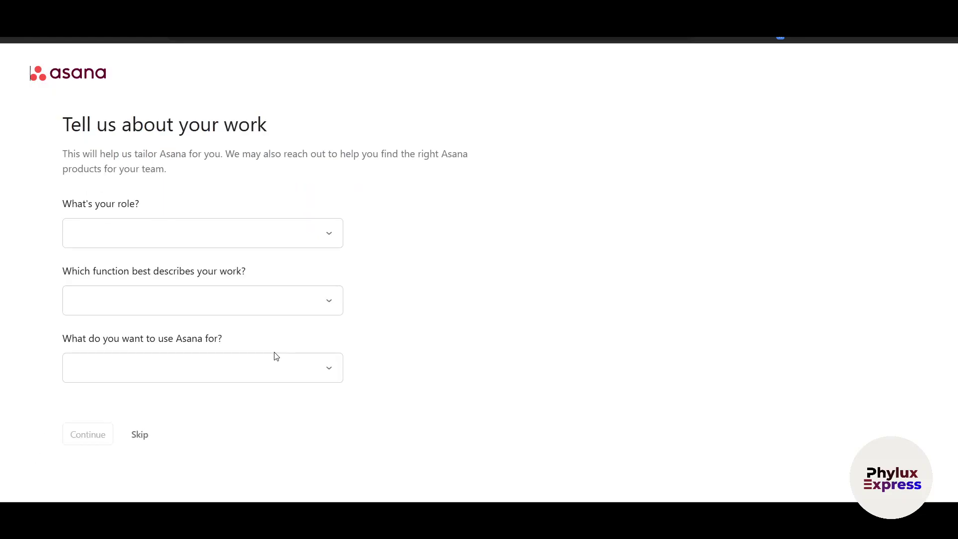
# Step: Skip the work questionnaire and set up the Cross-functional project plan with the suggested tasks and the sections To do, Doing and Done
pyautogui.click(139, 435)
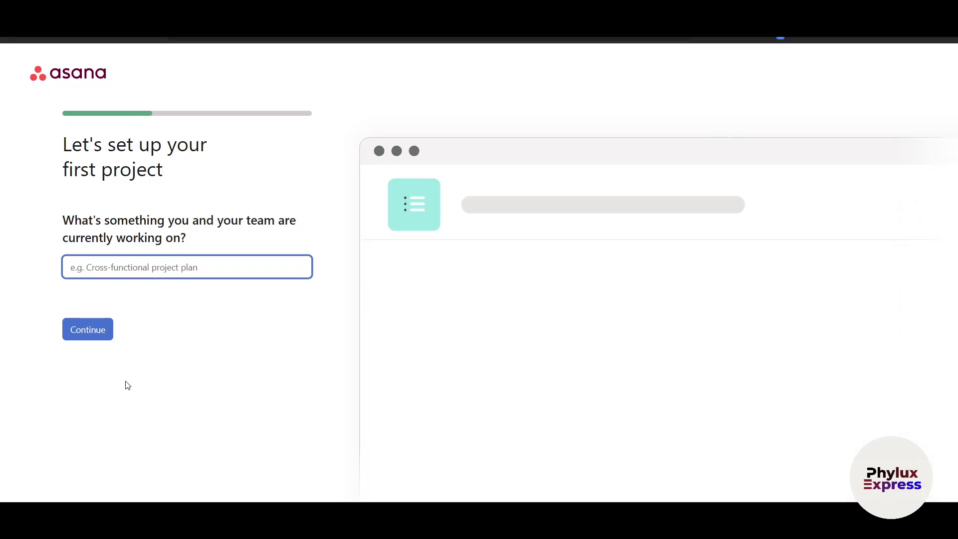
pyautogui.click(92, 333)
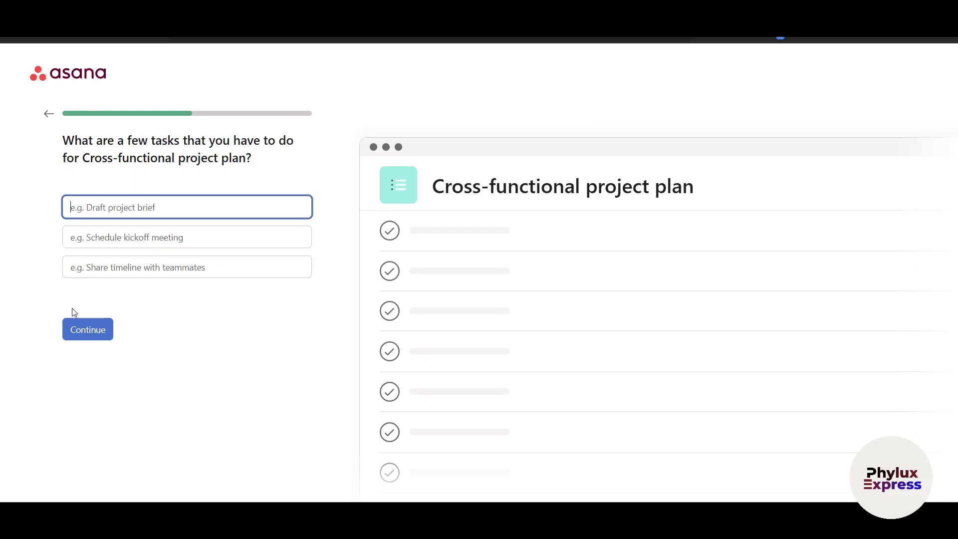
pyautogui.click(87, 331)
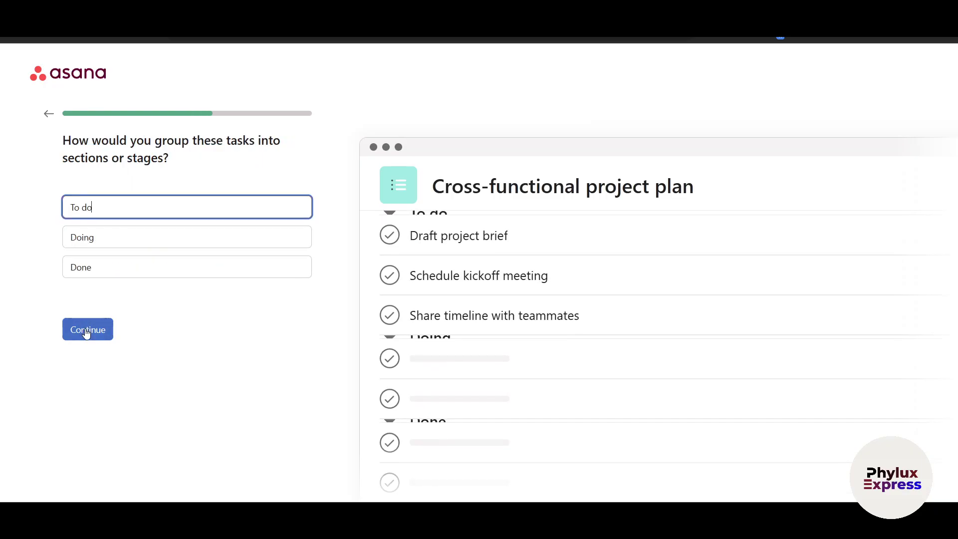
pyautogui.click(86, 331)
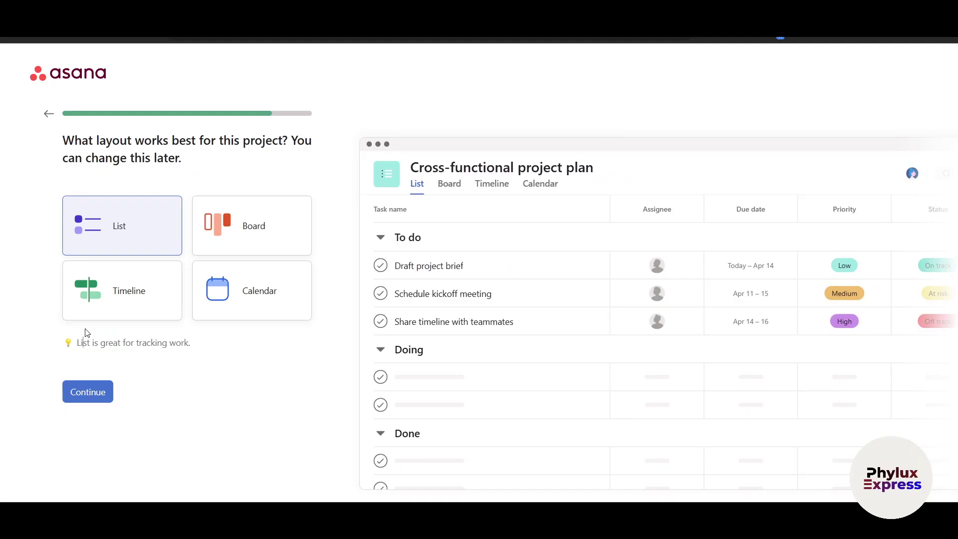
# Step: Preview the Board layout for the project and compare it with the BENZ board in Trello
pyautogui.click(245, 242)
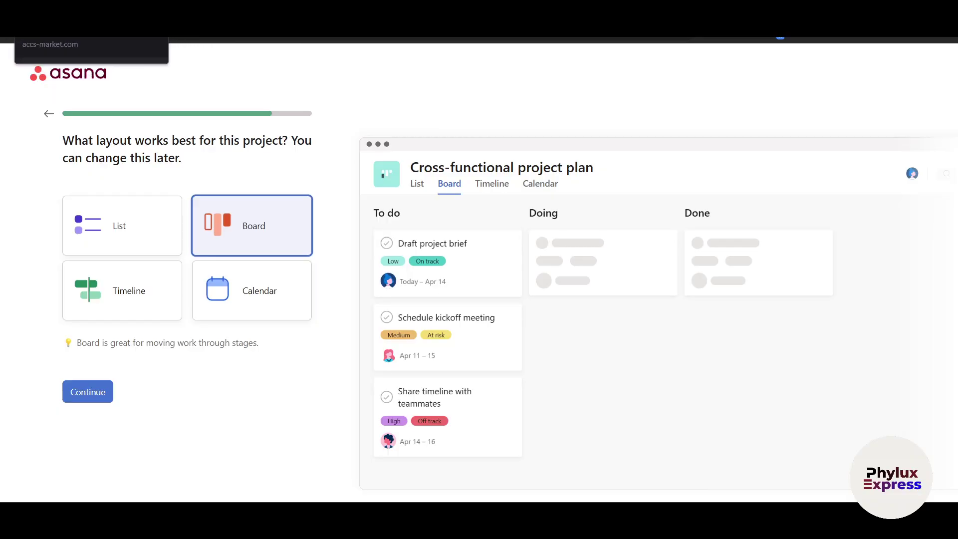
pyautogui.click(149, 28)
pyautogui.hscroll(20, 683, 303)
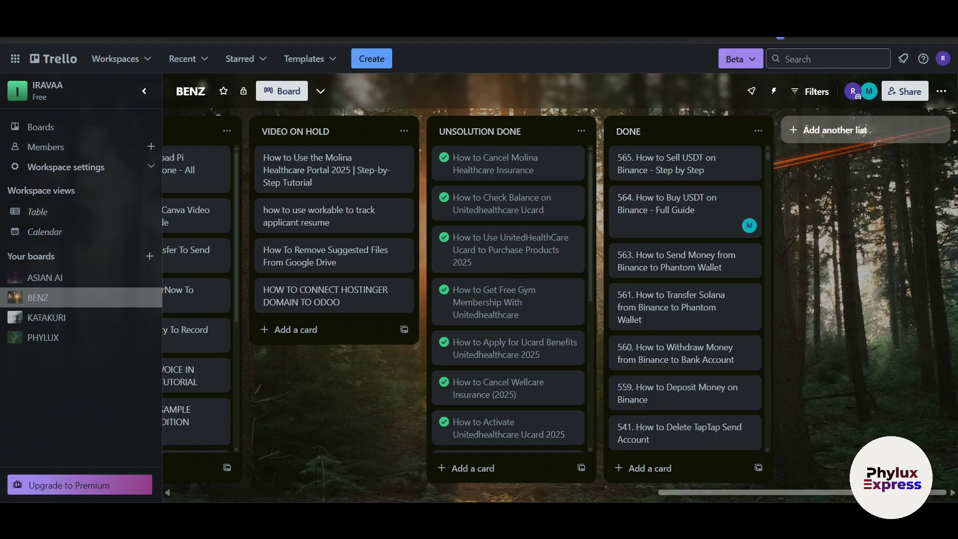
pyautogui.click(249, 28)
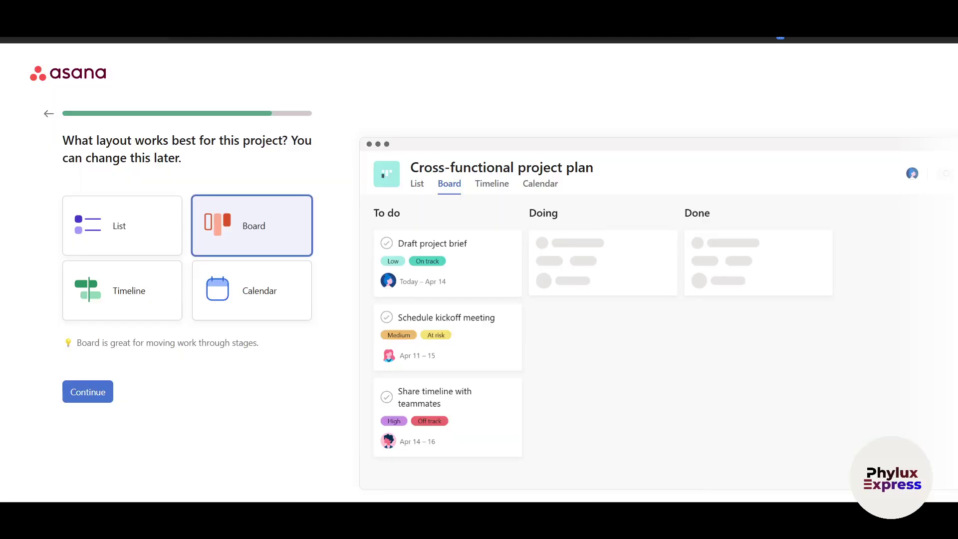
# Step: Preview the sample project in the List, Timeline, Calendar and Board layouts
pyautogui.click(107, 233)
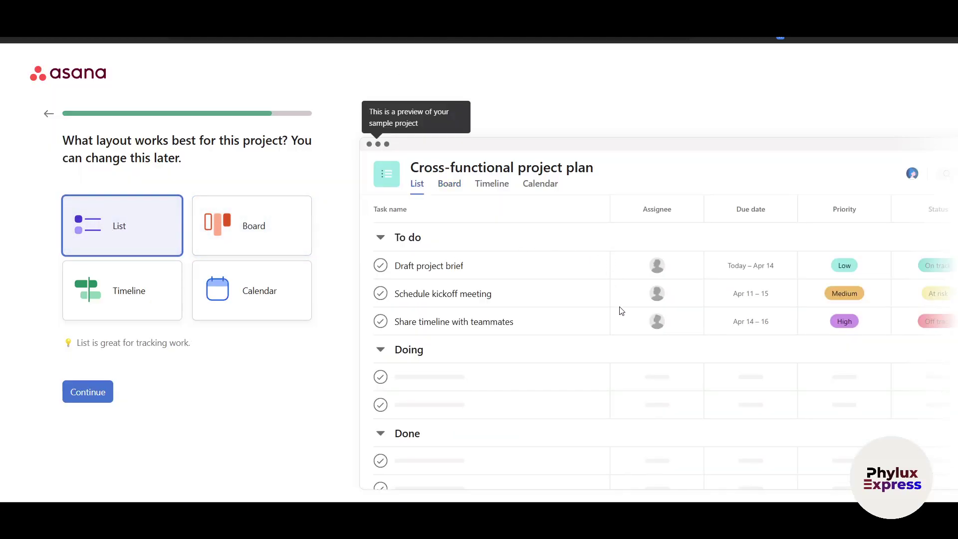
pyautogui.click(107, 287)
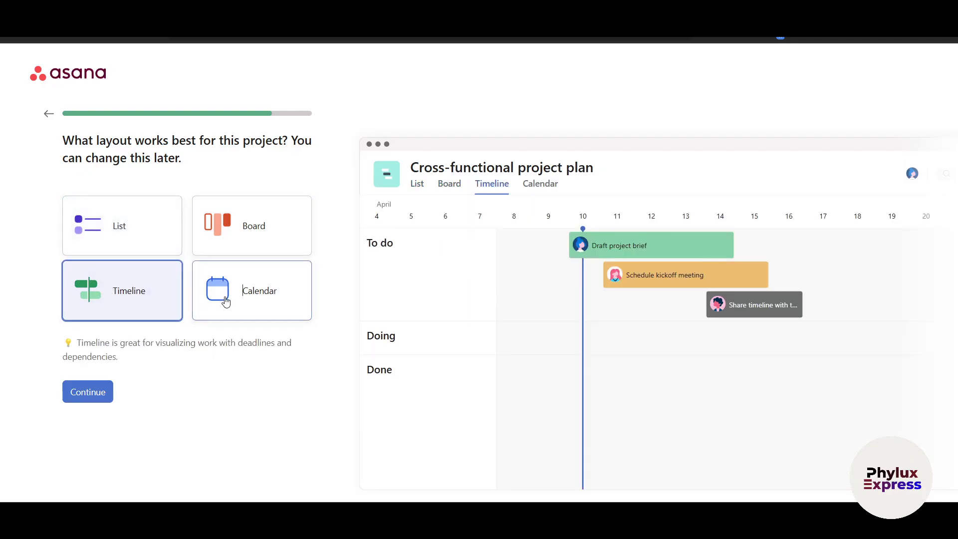
pyautogui.click(226, 301)
pyautogui.click(240, 224)
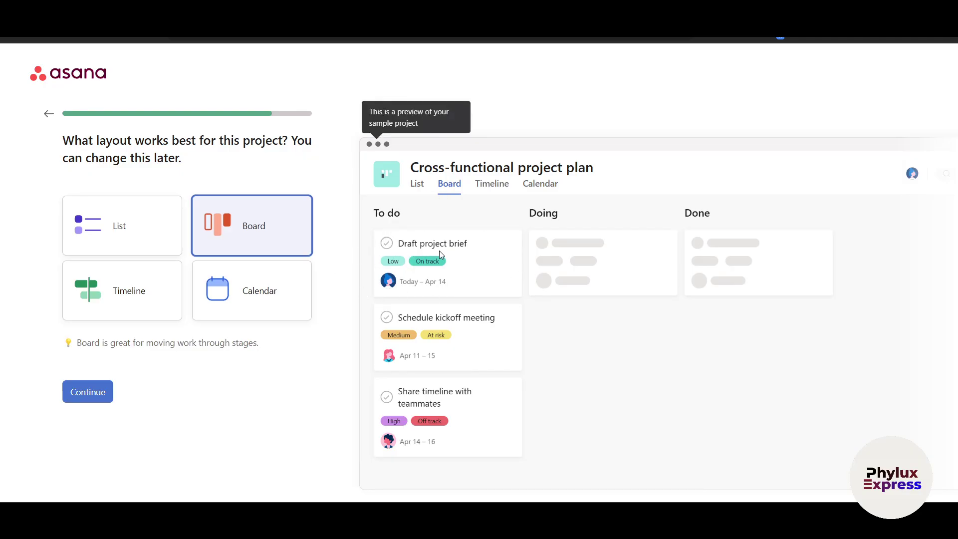
# Step: Choose the List layout for the project and finish the setup without inviting any teammates, dismissing the trial announcement
pyautogui.click(150, 237)
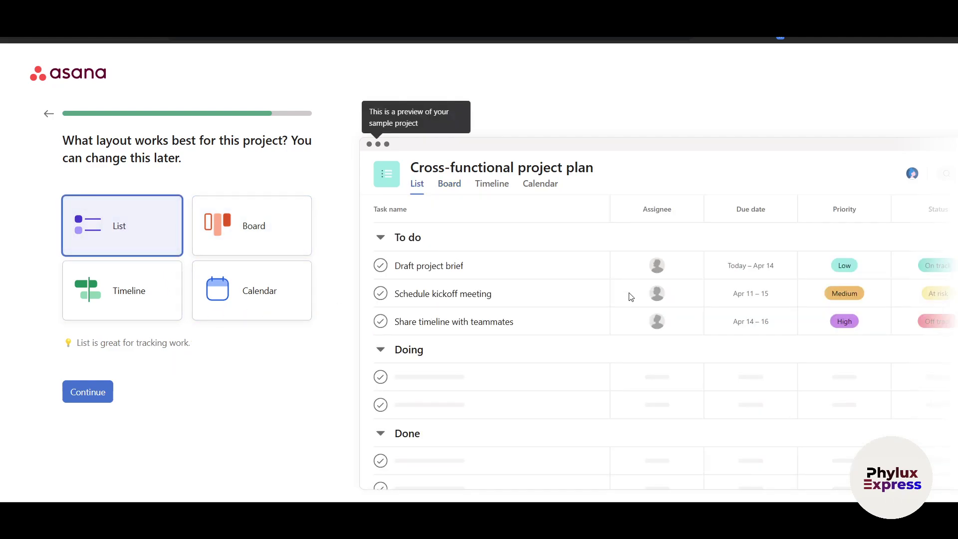
pyautogui.click(92, 398)
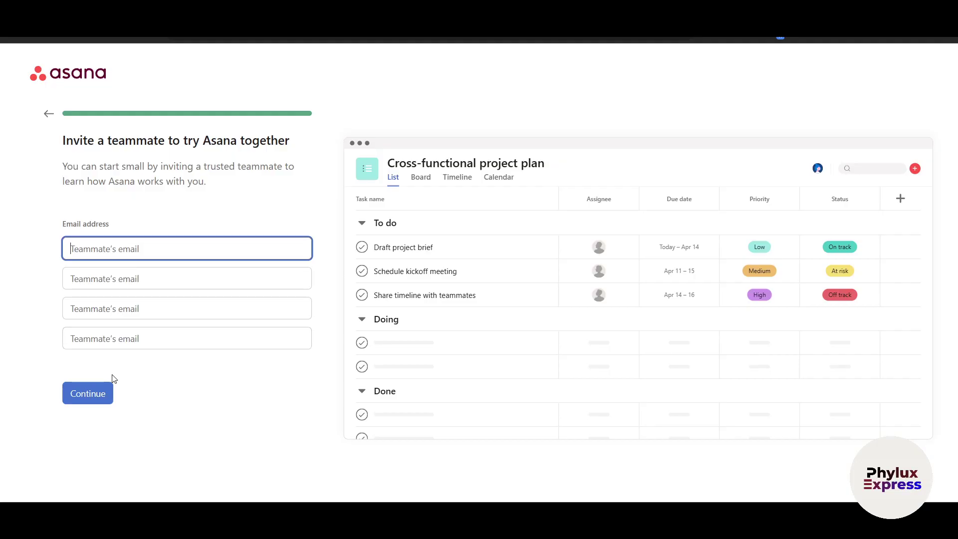
pyautogui.click(96, 399)
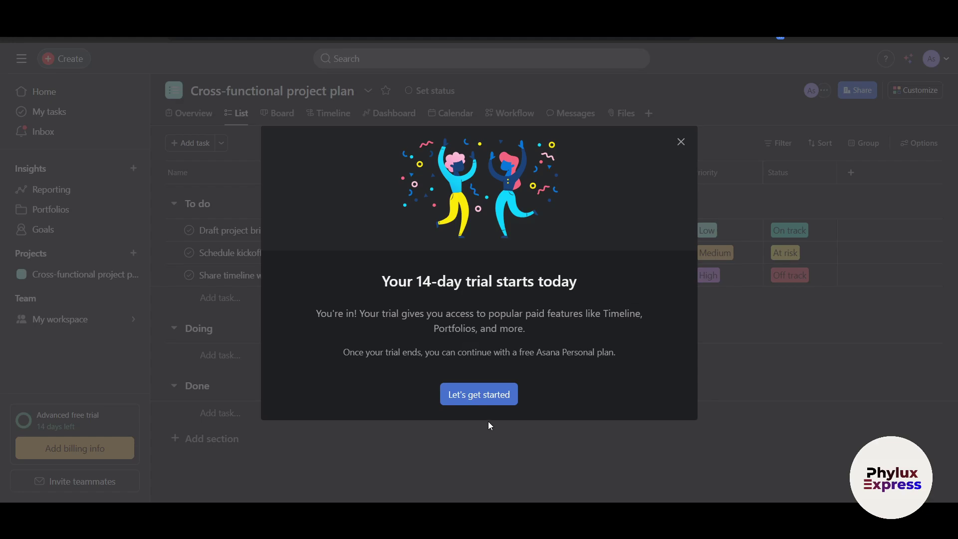
pyautogui.click(681, 141)
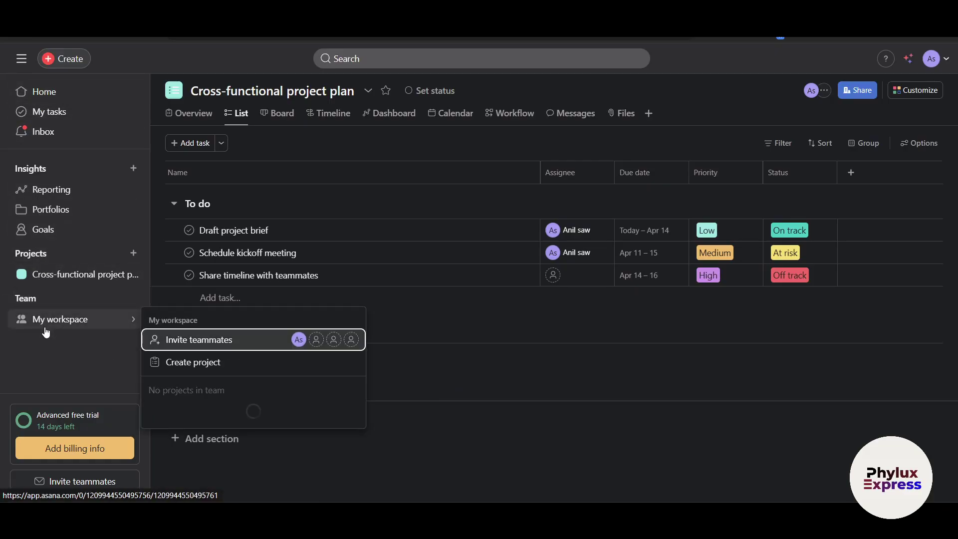
# Step: Toggle the navigation sidebar off and on, and look over the Home page
pyautogui.click(22, 59)
pyautogui.click(22, 59)
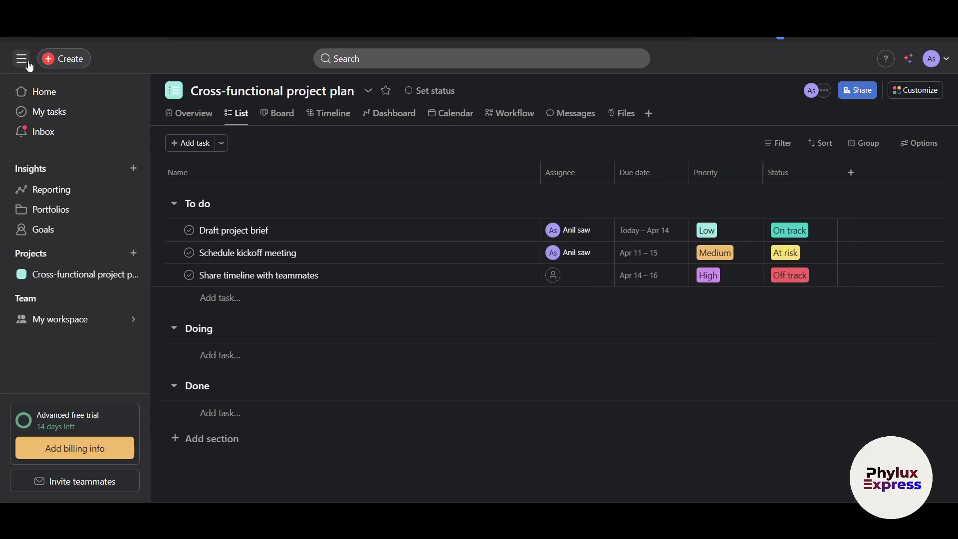
pyautogui.click(48, 92)
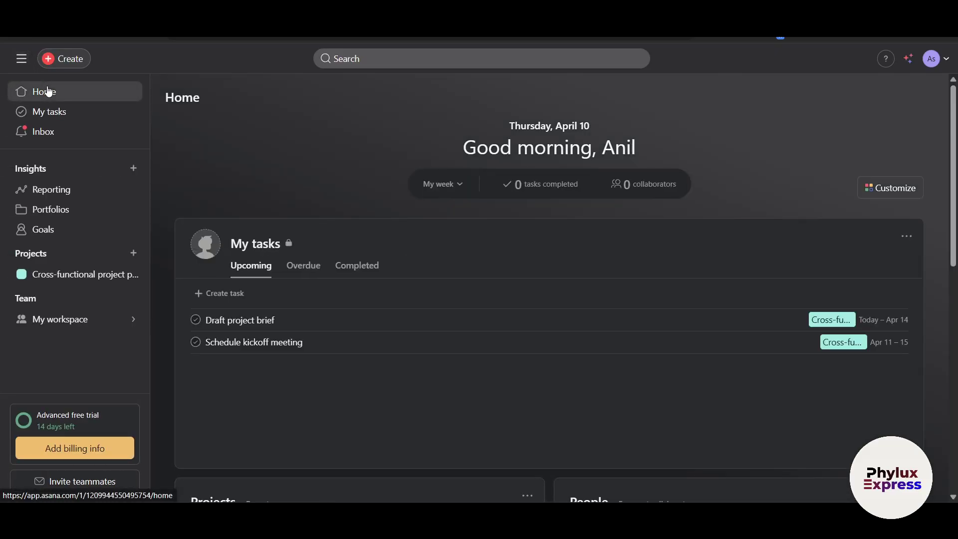
pyautogui.scroll(-1, 455, 452)
pyautogui.scroll(1, 455, 452)
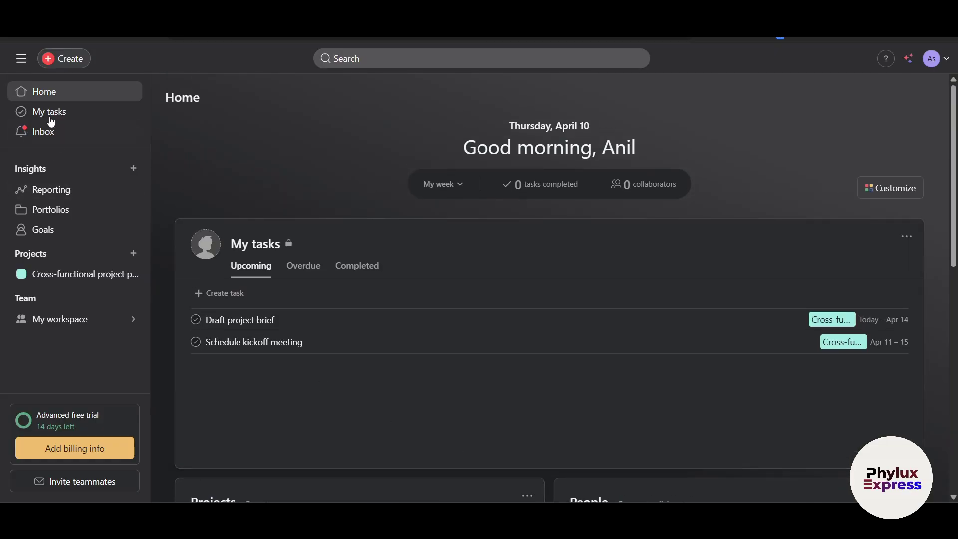
# Step: Inspect the background and widget options for customizing the Home page, and close them without changes
pyautogui.click(903, 193)
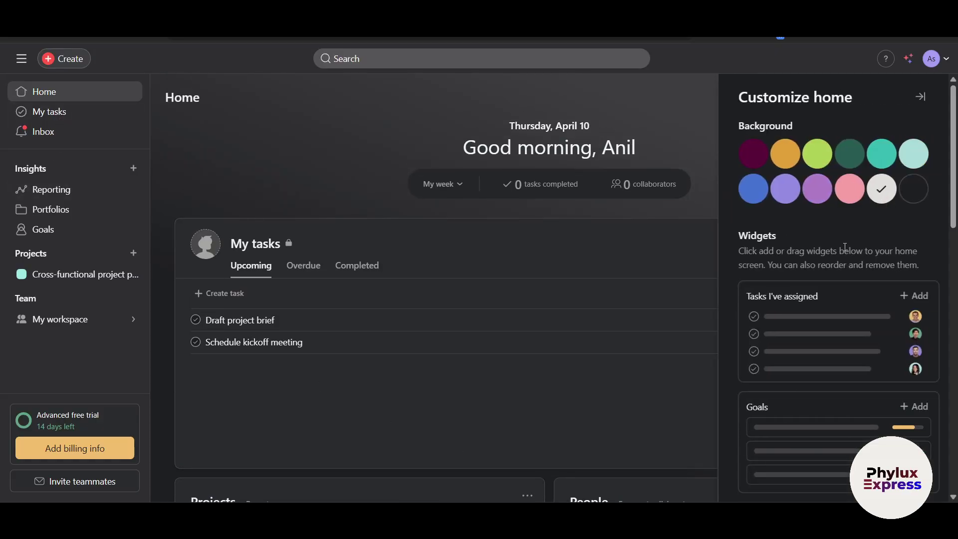
pyautogui.scroll(-1, 846, 246)
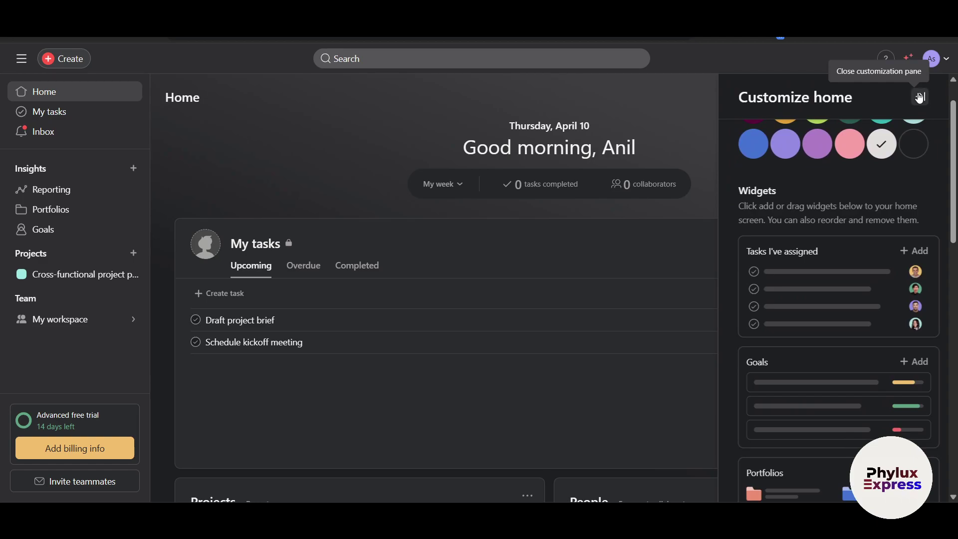
pyautogui.click(920, 98)
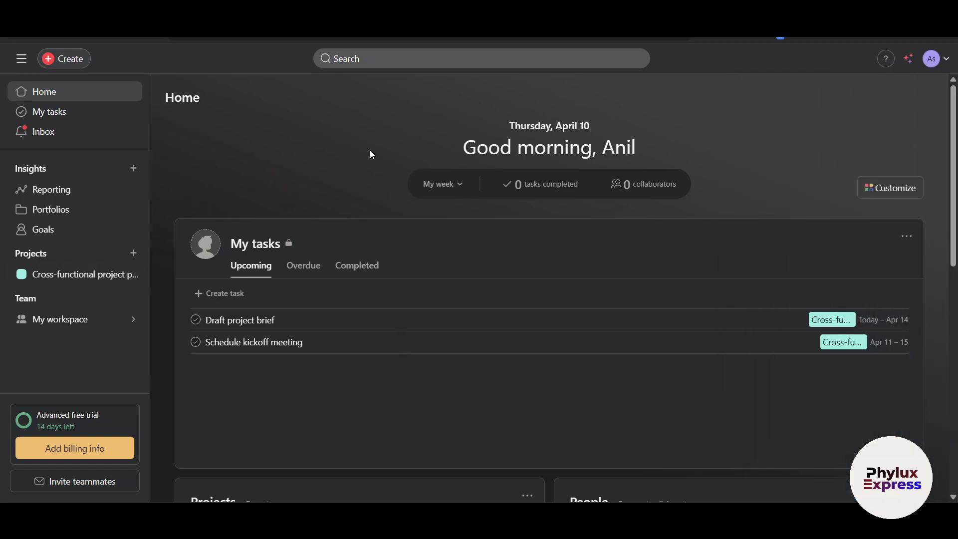
# Step: View My tasks as a list and as a board, looking across all its columns
pyautogui.click(71, 117)
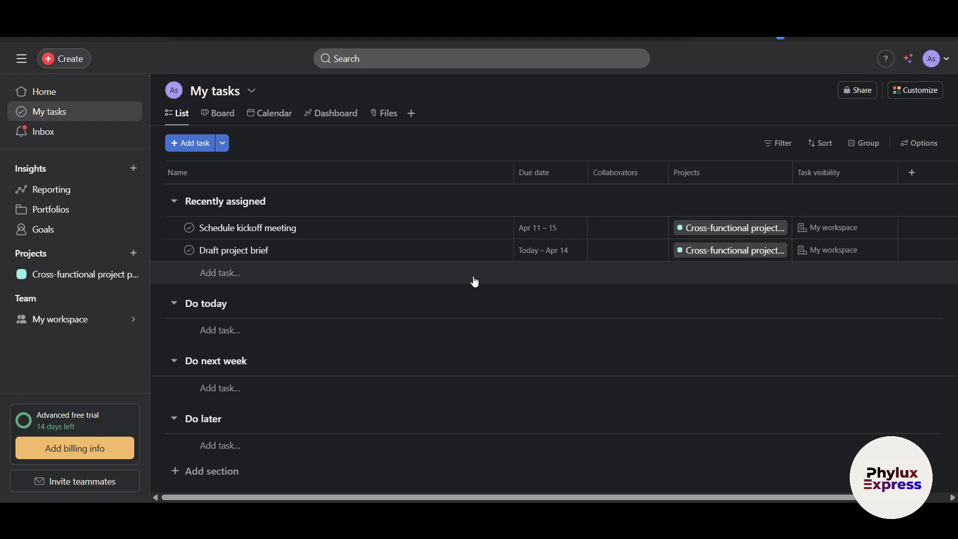
pyautogui.click(218, 116)
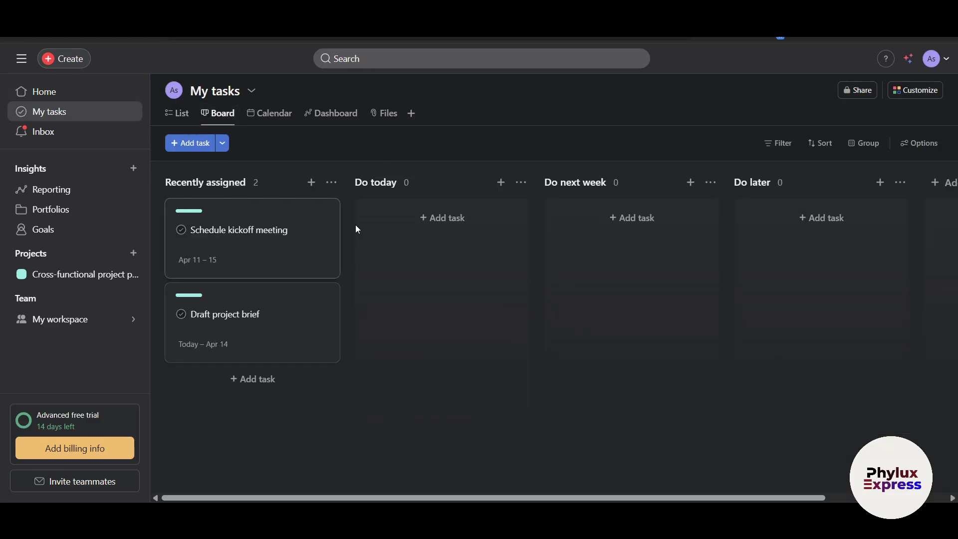
pyautogui.hscroll(3, 854, 307)
pyautogui.hscroll(-3, 854, 306)
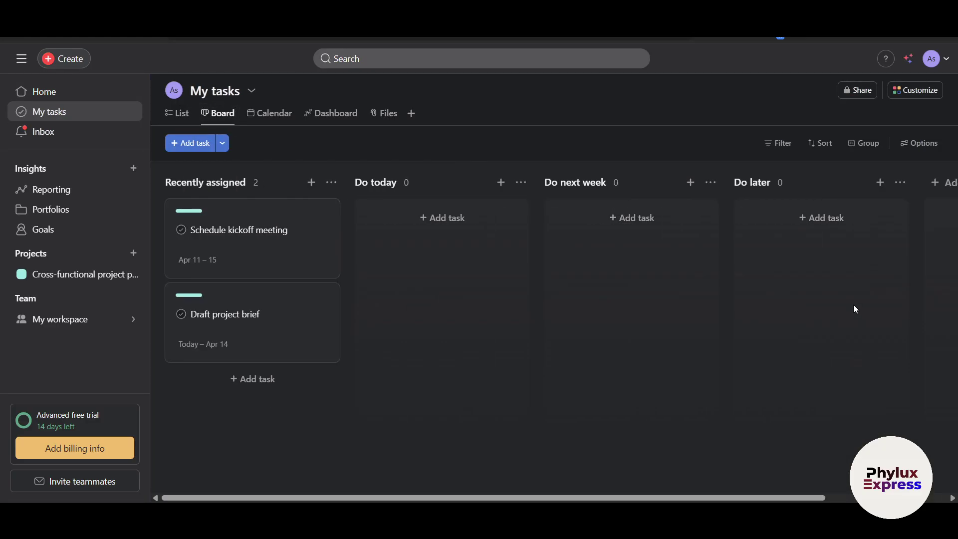
# Step: Create a reporting dashboard with data from My company and the Work health and progress charts
pyautogui.click(53, 189)
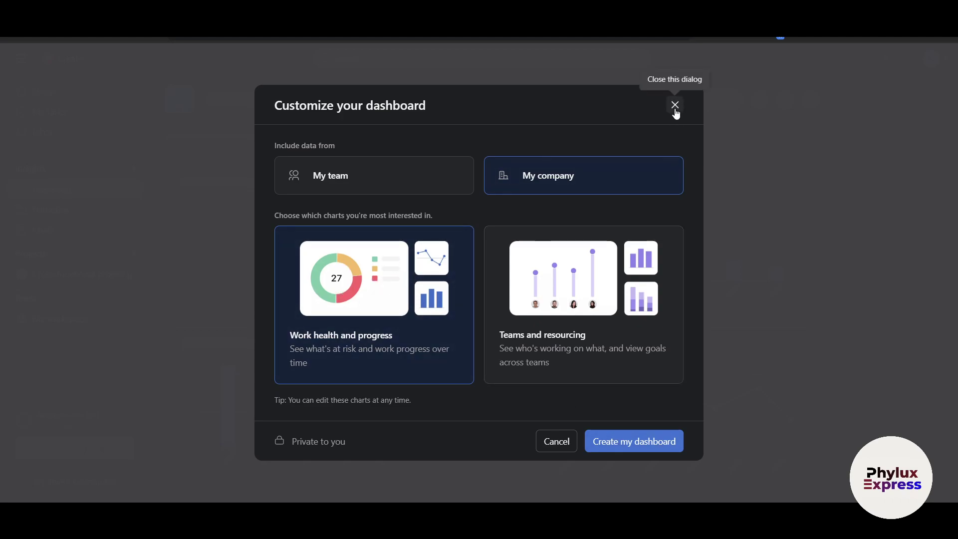
pyautogui.click(634, 441)
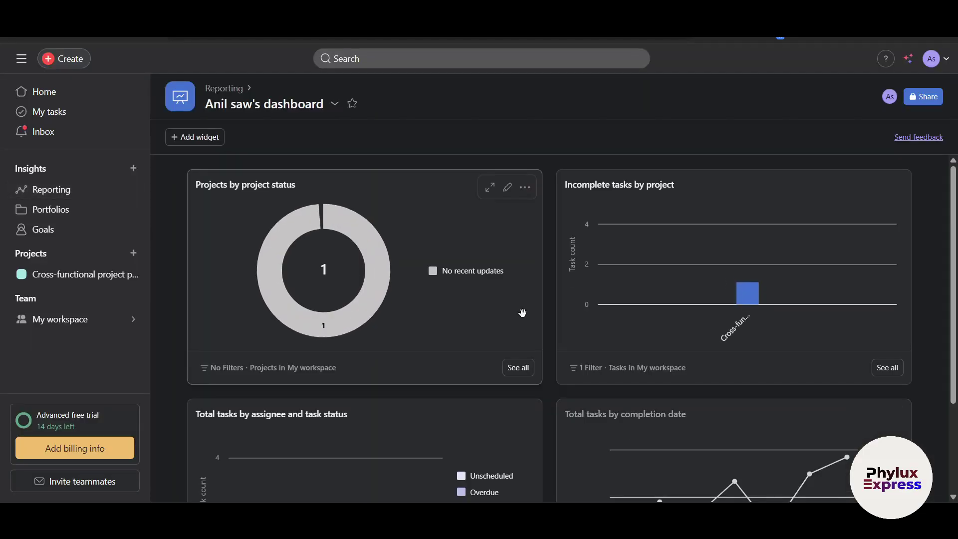
# Step: Look over the reporting dashboard's charts, the Portfolios page and the goals strategy map's Goal title setup
pyautogui.scroll(-3, 522, 313)
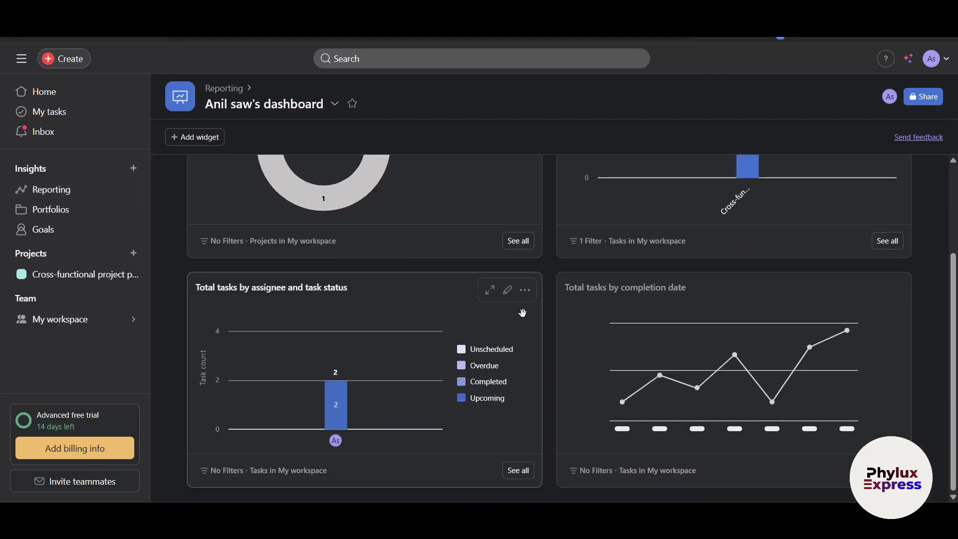
pyautogui.scroll(3, 523, 313)
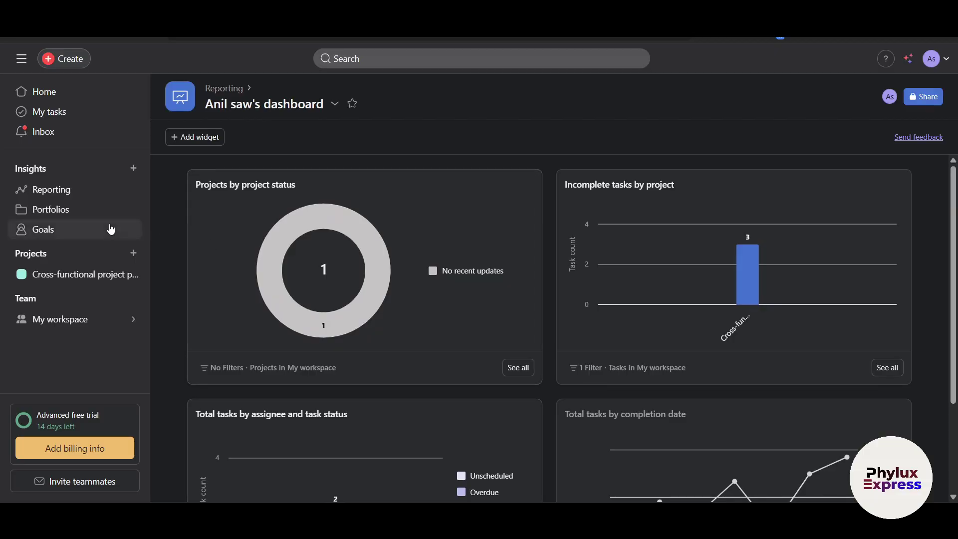
pyautogui.click(67, 215)
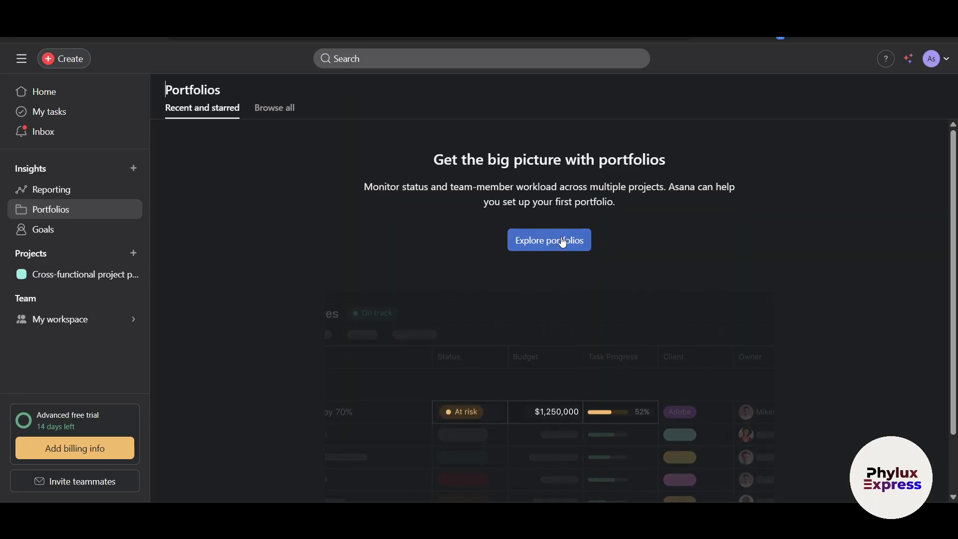
pyautogui.click(41, 236)
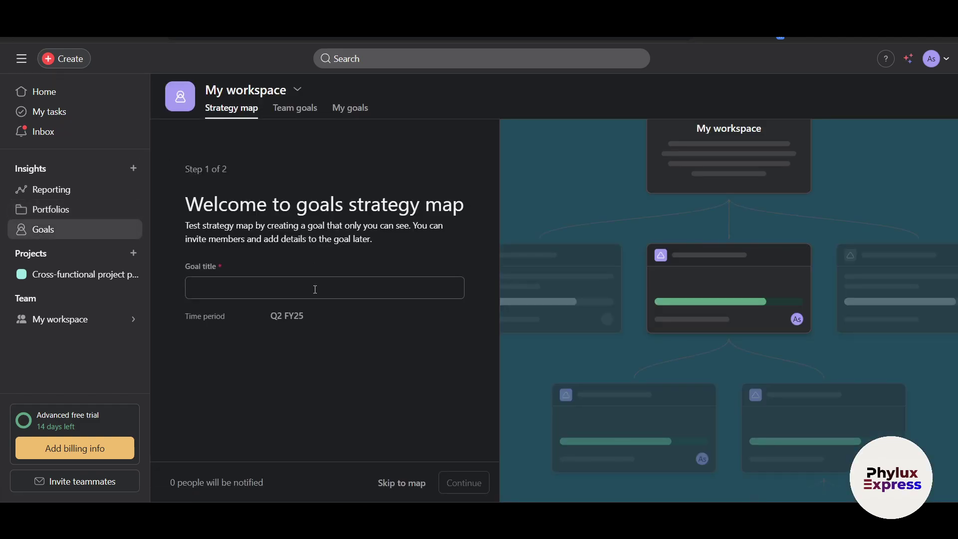
pyautogui.click(299, 288)
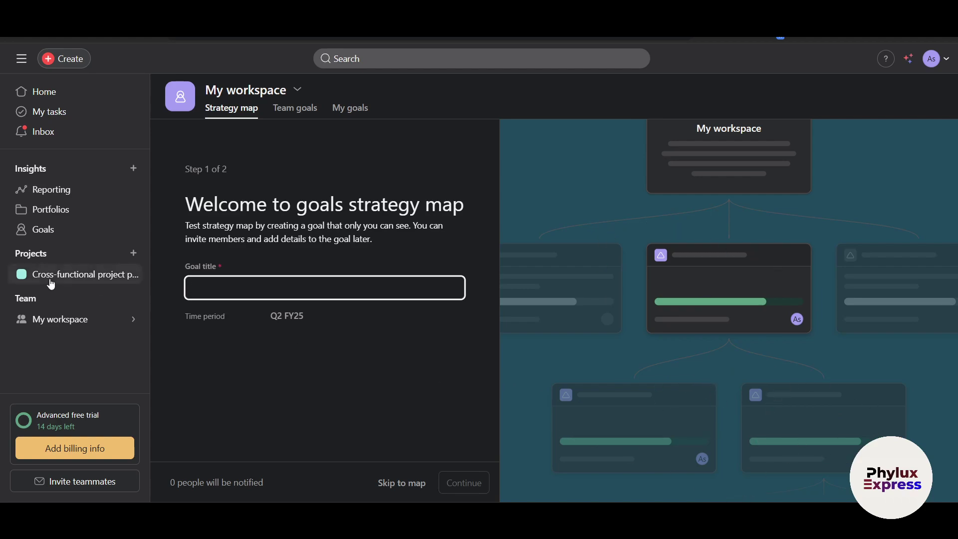
# Step: Inspect the options for adding a project and for creating workspace items, and return to the Portfolios page
pyautogui.click(133, 253)
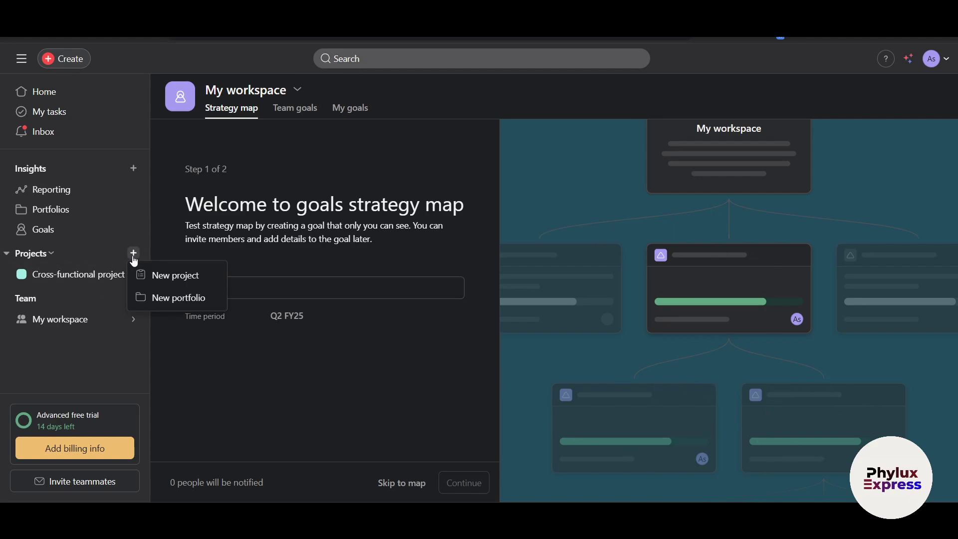
pyautogui.click(60, 63)
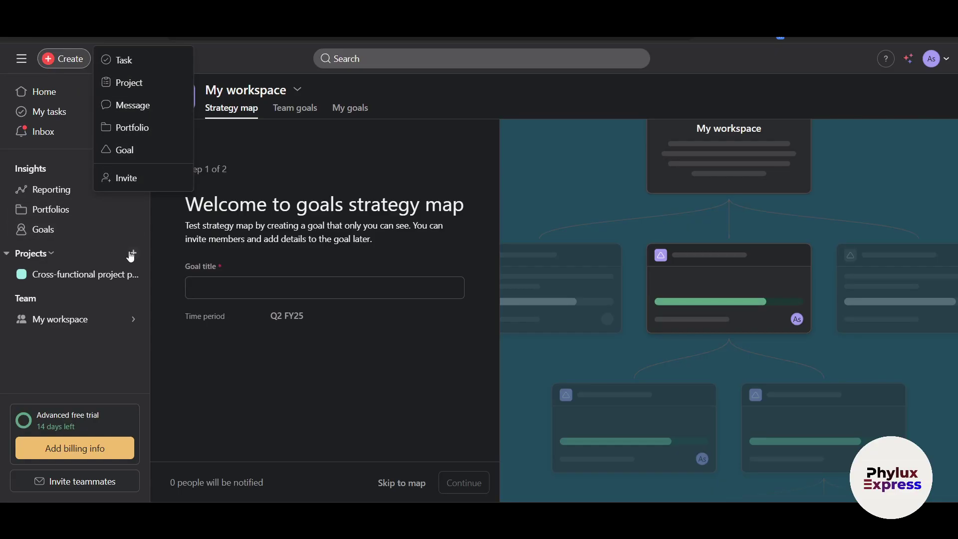
pyautogui.click(46, 215)
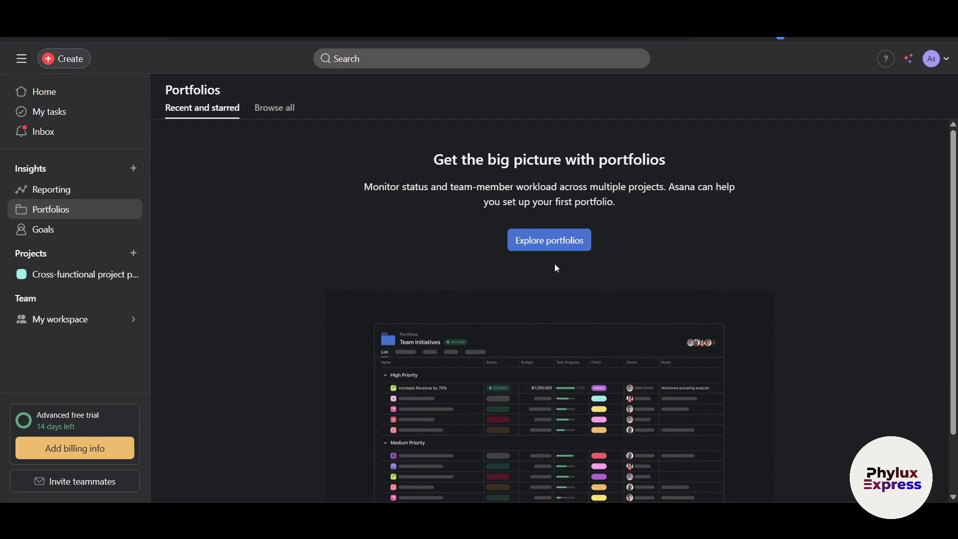
# Step: Start a new project and open the project template library
pyautogui.click(134, 254)
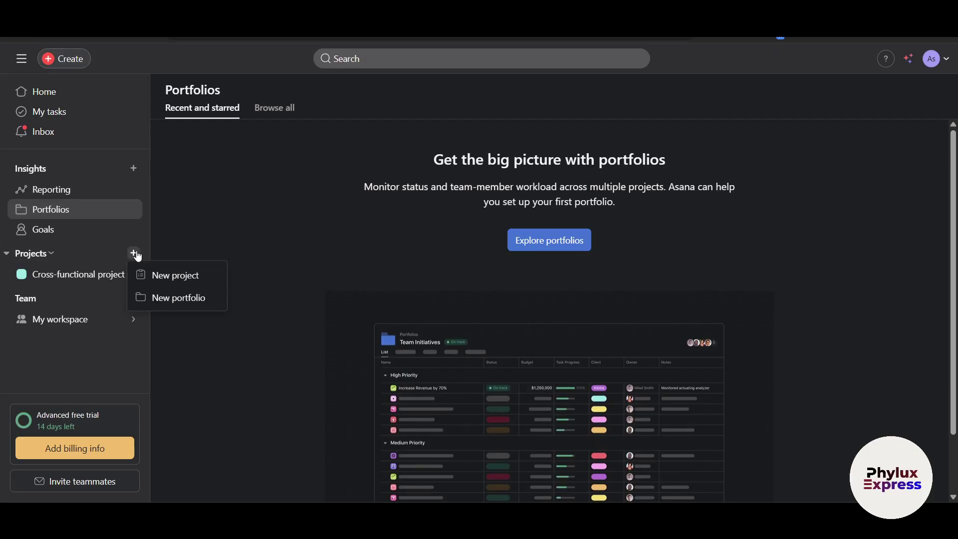
pyautogui.click(187, 275)
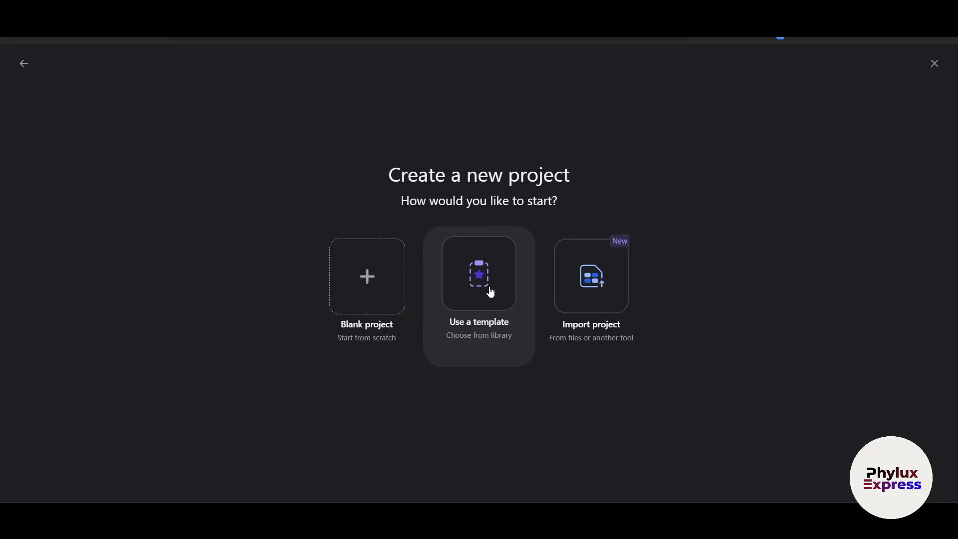
pyautogui.click(469, 292)
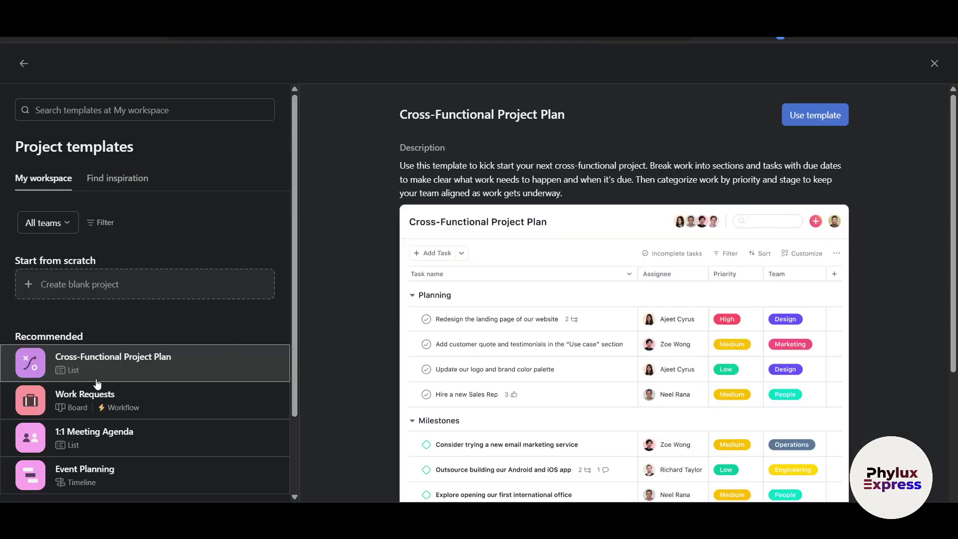
# Step: Browse the recommended project templates and preview Work Requests and 1:1 Meeting Agenda
pyautogui.scroll(-1, 97, 384)
pyautogui.scroll(-2, 441, 404)
pyautogui.scroll(2, 501, 412)
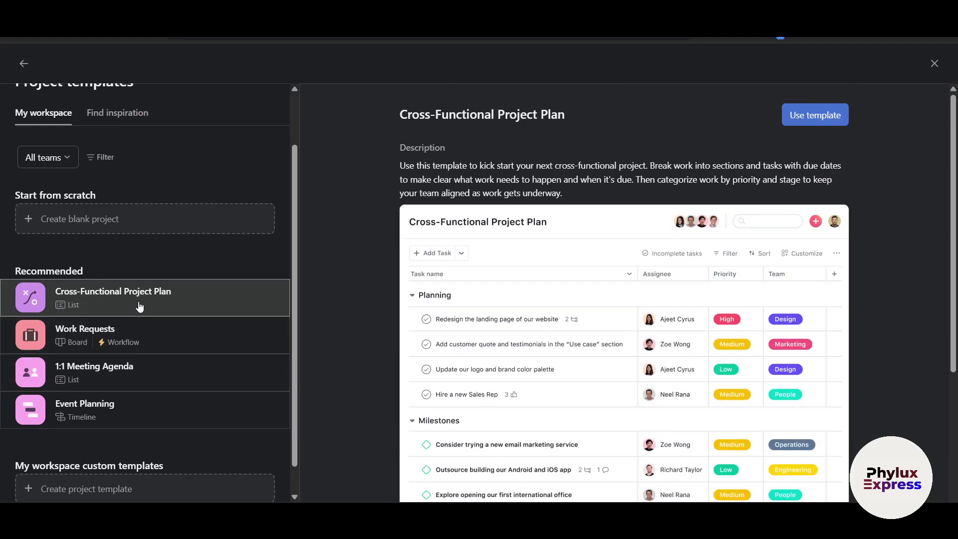
pyautogui.click(172, 336)
pyautogui.click(165, 368)
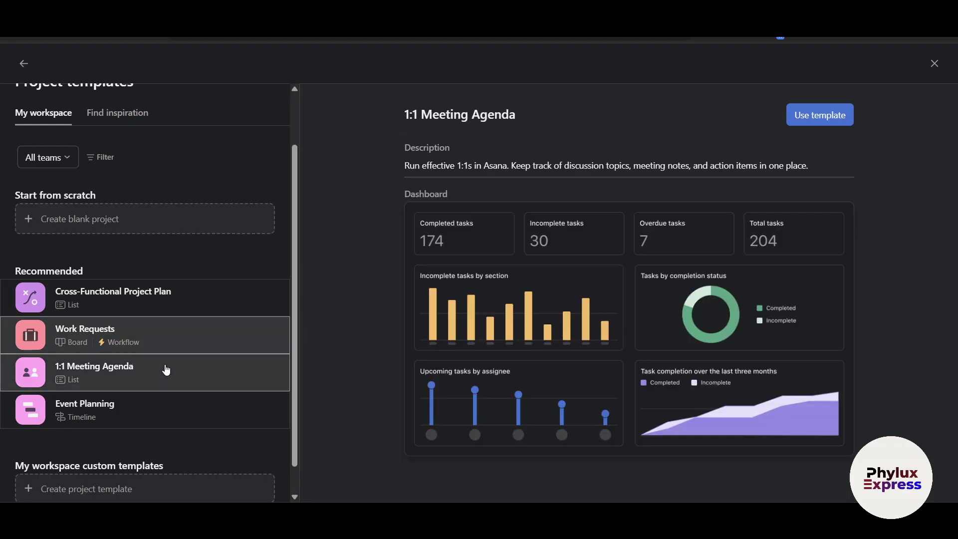
pyautogui.scroll(1, 166, 369)
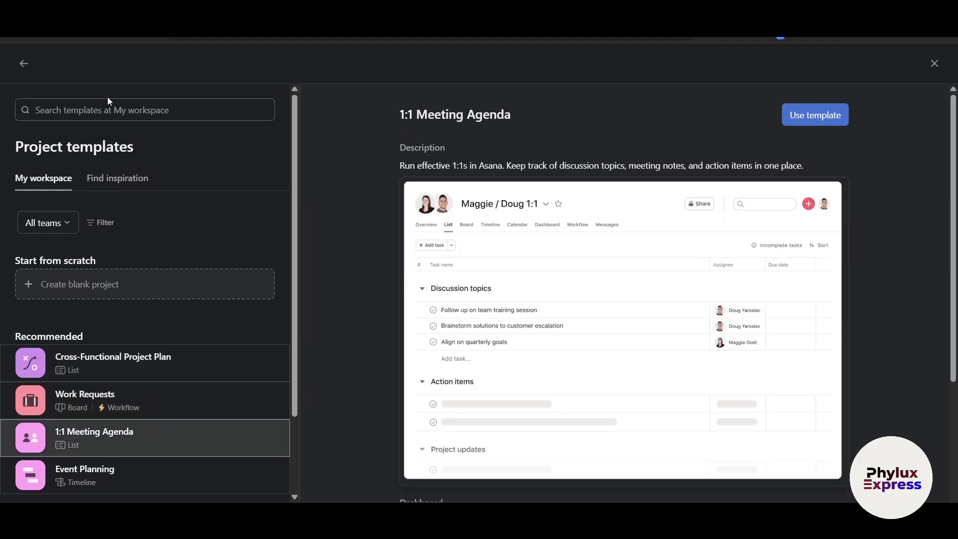
# Step: Search the project templates for "mark", and clear the search
pyautogui.click(107, 105)
pyautogui.write('mark')
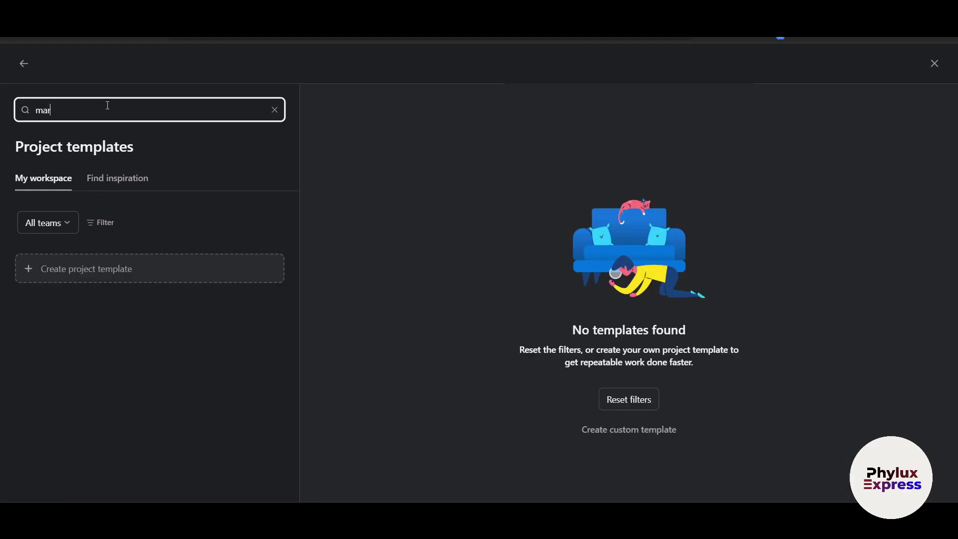
pyautogui.press('BackSpace')
pyautogui.press('BackSpace')
pyautogui.press('BackSpace')
pyautogui.press('BackSpace')
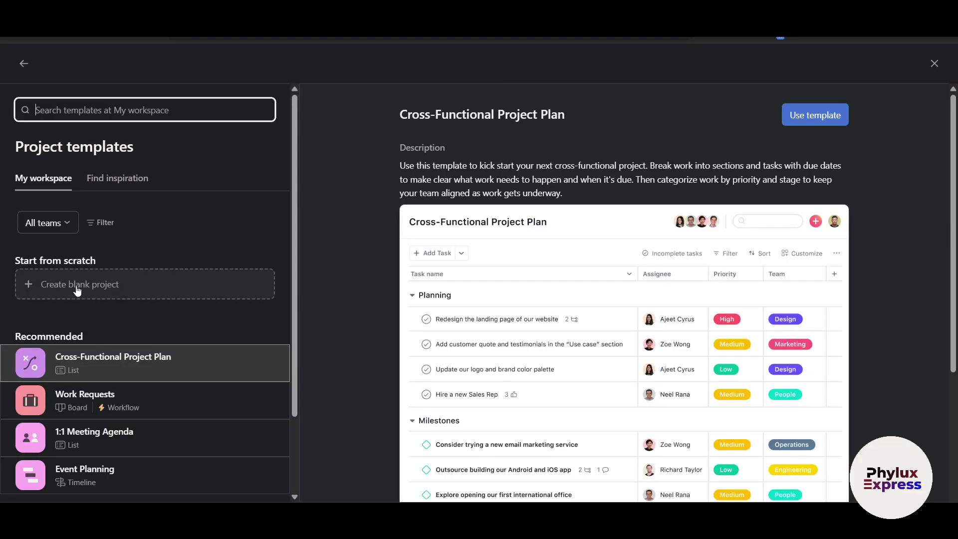
# Step: Set up a blank project named Phylux with My workspace privacy, and continue to the choice of views
pyautogui.click(77, 288)
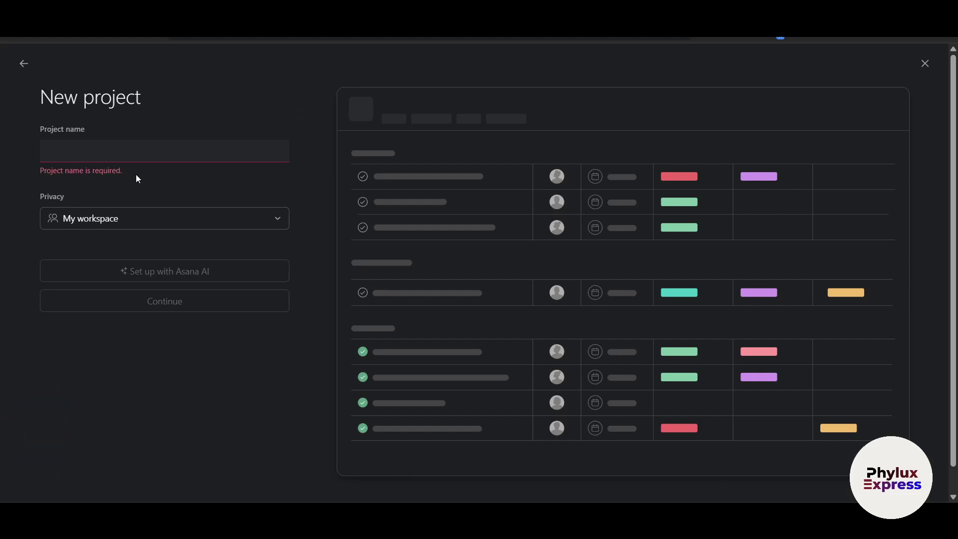
pyautogui.click(110, 153)
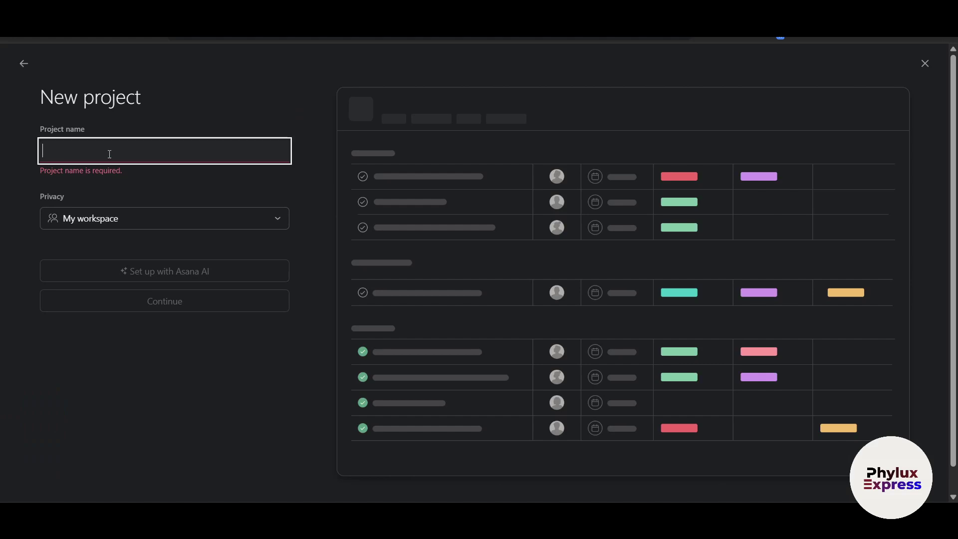
pyautogui.write('Phylux')
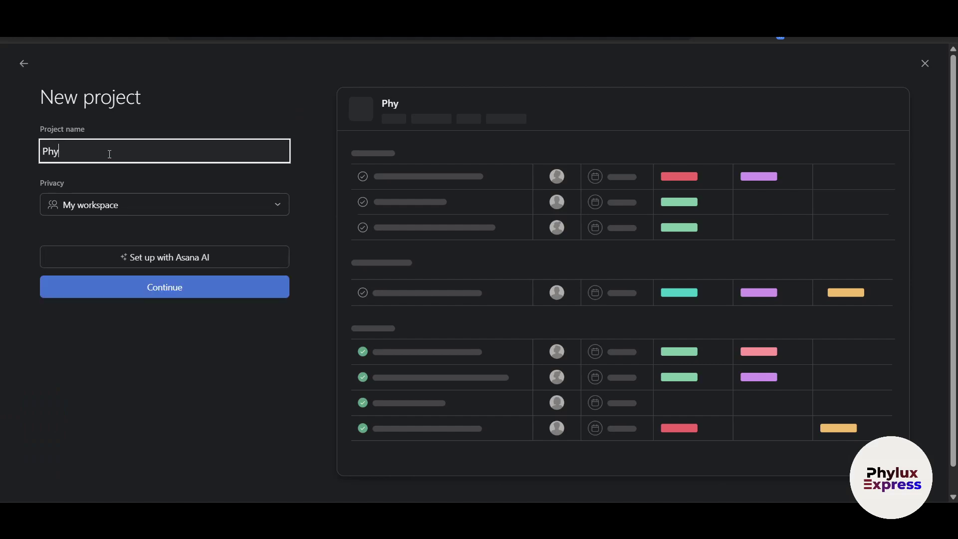
pyautogui.press('Tab')
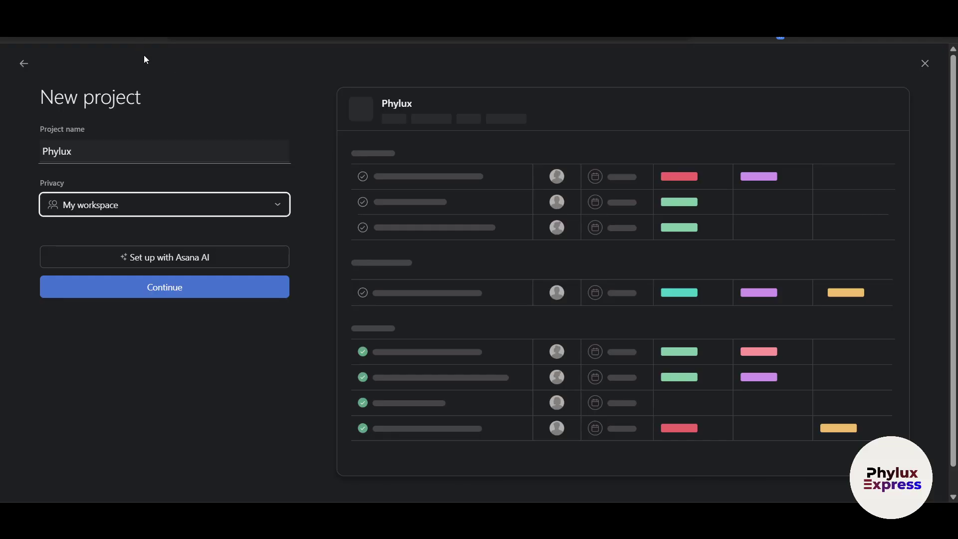
pyautogui.click(196, 210)
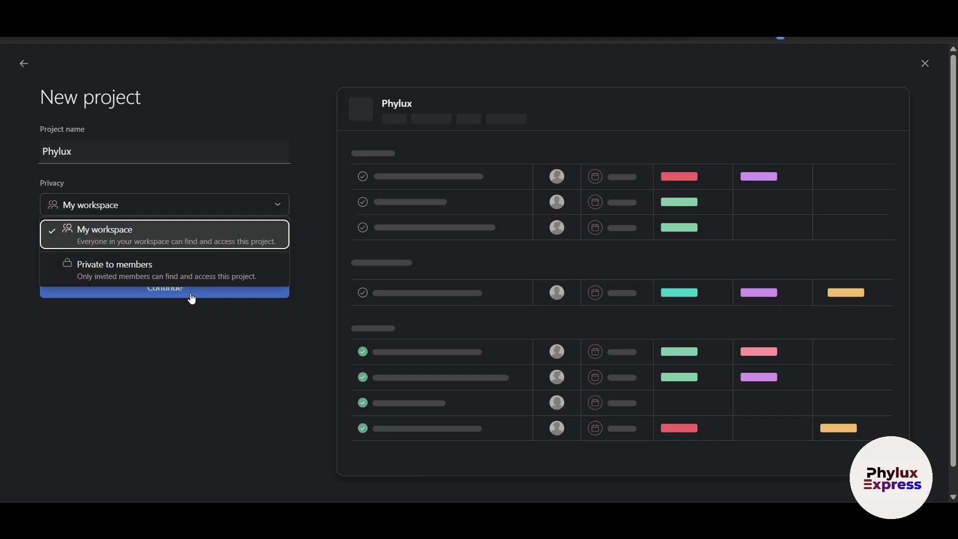
pyautogui.click(191, 297)
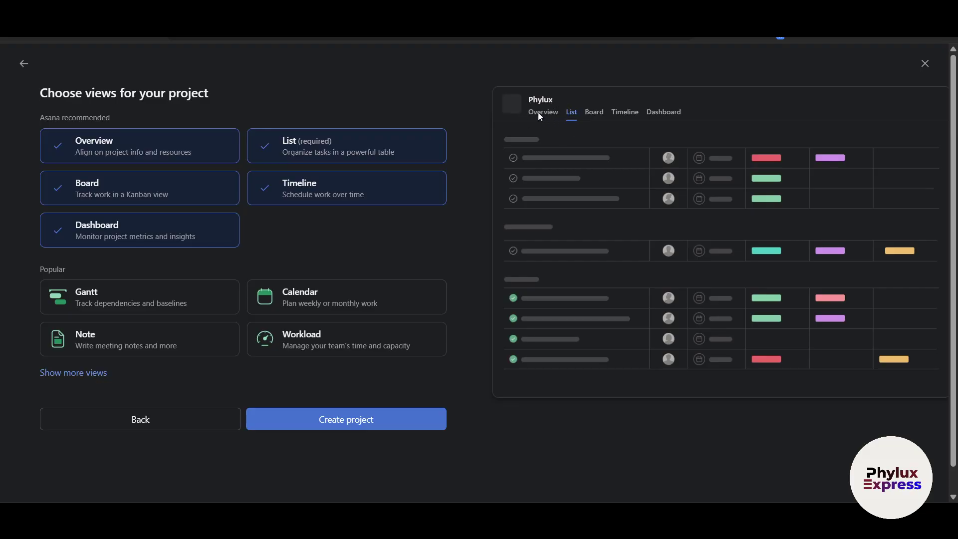
# Step: Deselect the Overview, Timeline, Board and Dashboard views, and select all four again
pyautogui.click(128, 149)
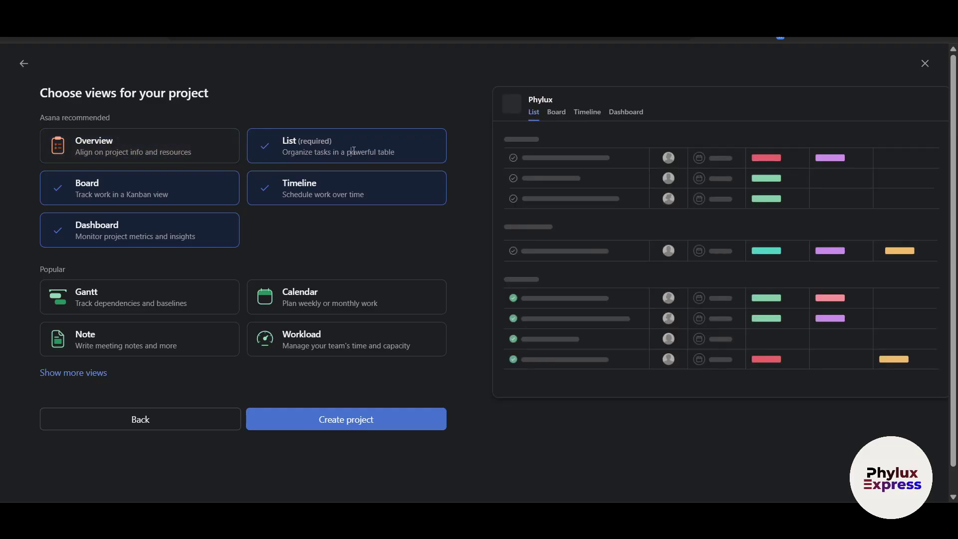
pyautogui.click(341, 198)
pyautogui.click(177, 192)
pyautogui.click(156, 222)
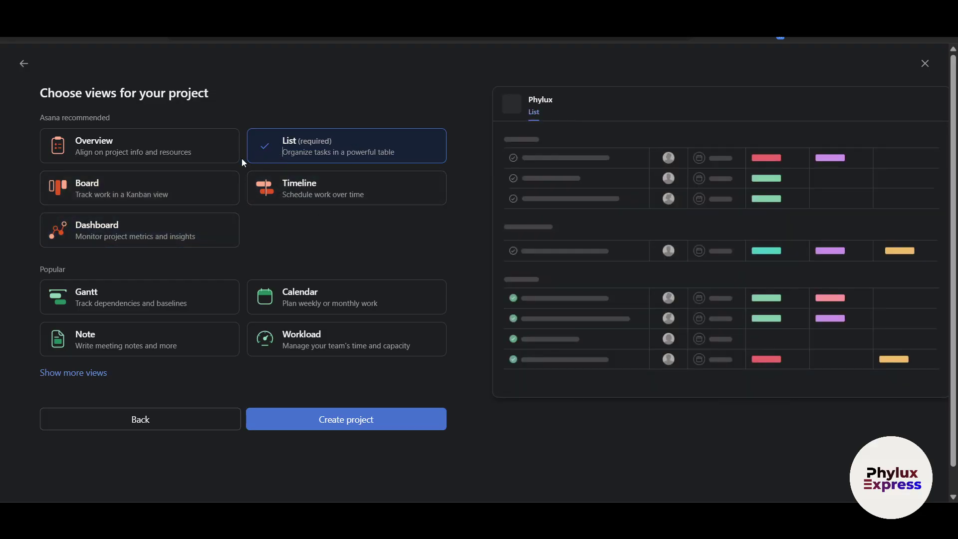
pyautogui.click(134, 184)
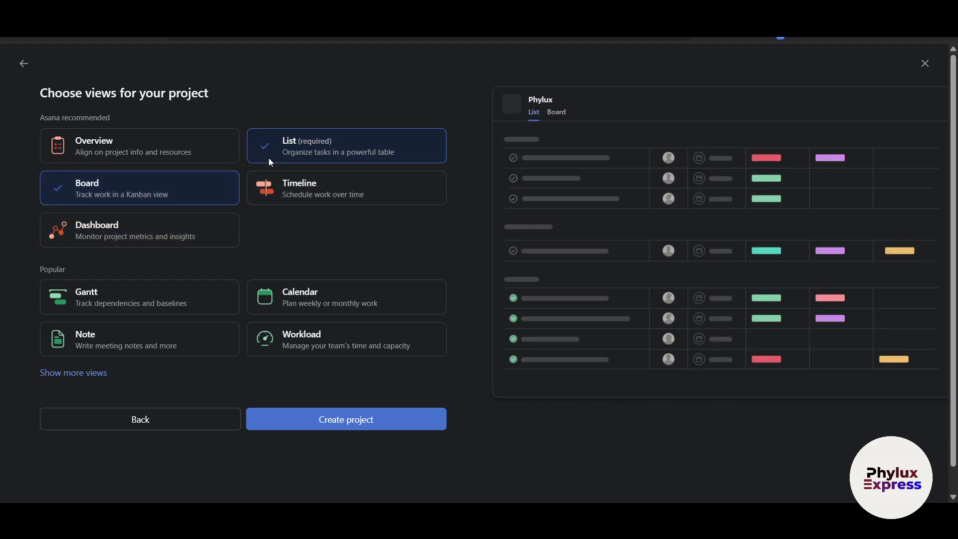
pyautogui.click(102, 154)
pyautogui.click(293, 183)
pyautogui.click(149, 220)
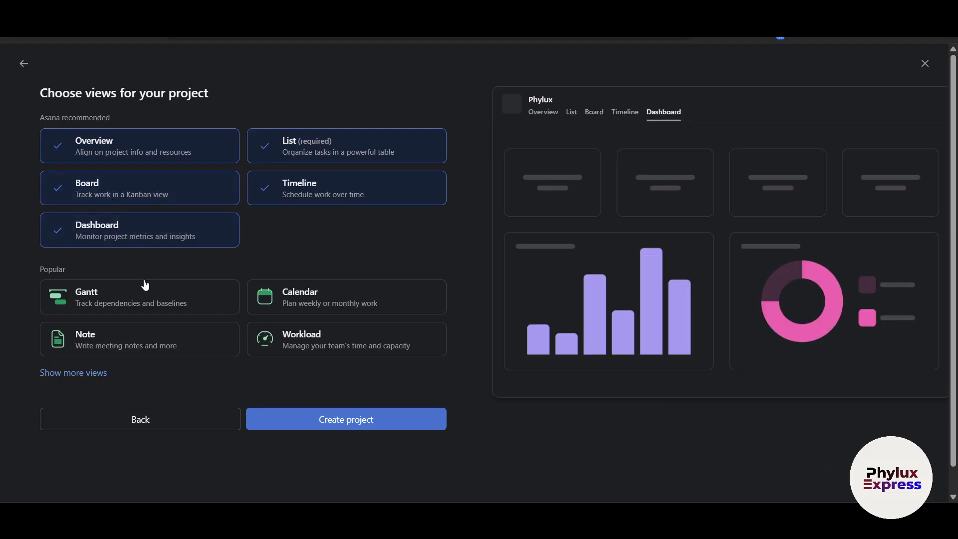
# Step: Add the Gantt, Calendar, Workload and Note views, look at the further views, and create the Phylux project
pyautogui.click(145, 295)
pyautogui.click(297, 306)
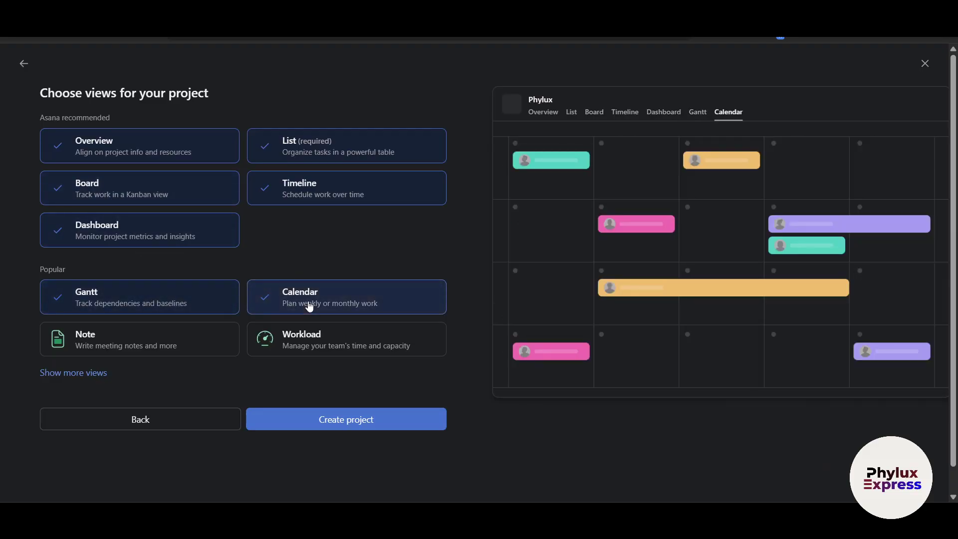
pyautogui.click(344, 342)
pyautogui.click(131, 342)
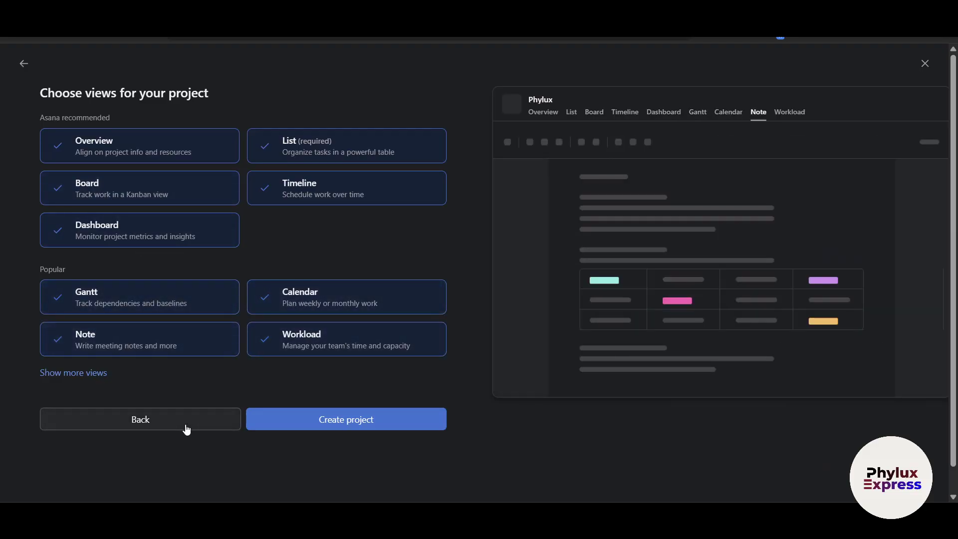
pyautogui.click(89, 377)
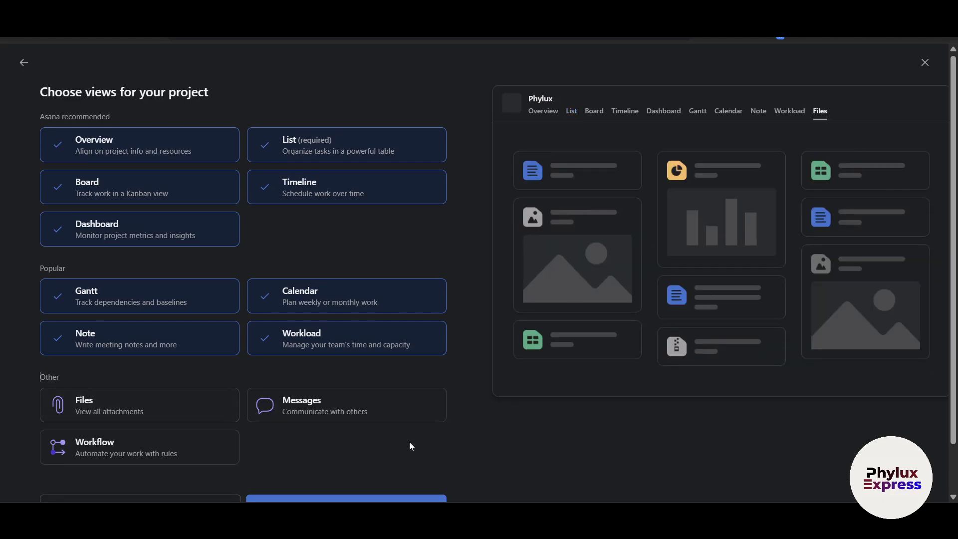
pyautogui.scroll(-1, 119, 377)
pyautogui.click(310, 451)
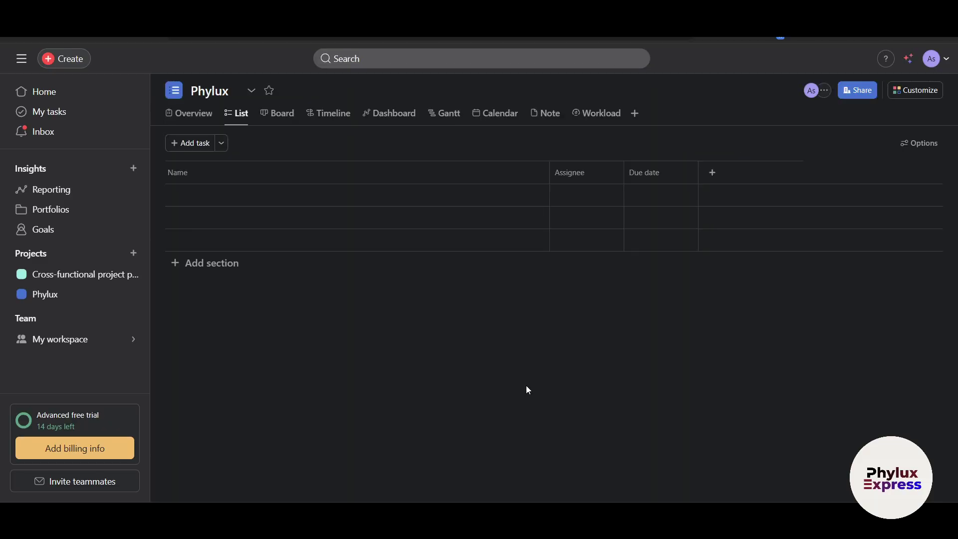
# Step: Check which further views can be added to the Phylux project, and close the list without adding any
pyautogui.click(634, 113)
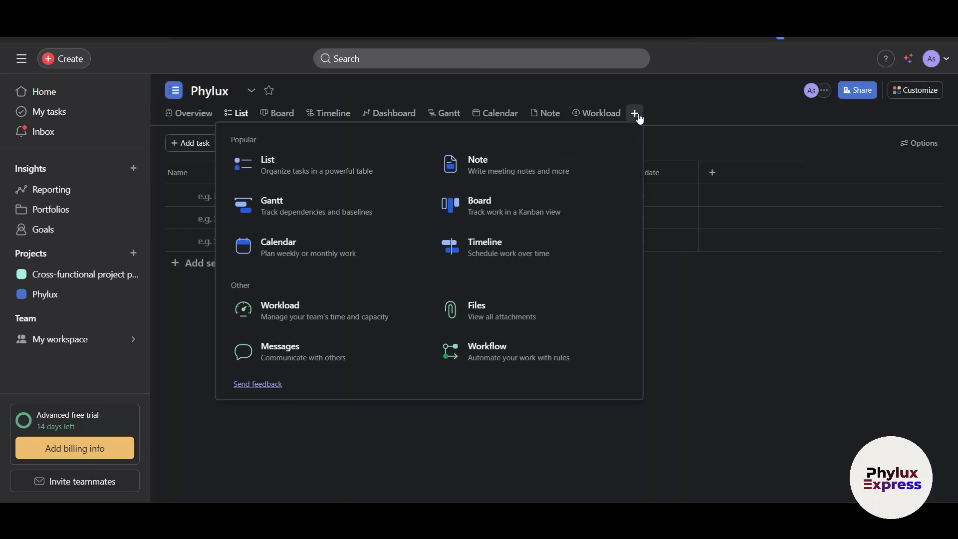
pyautogui.click(816, 350)
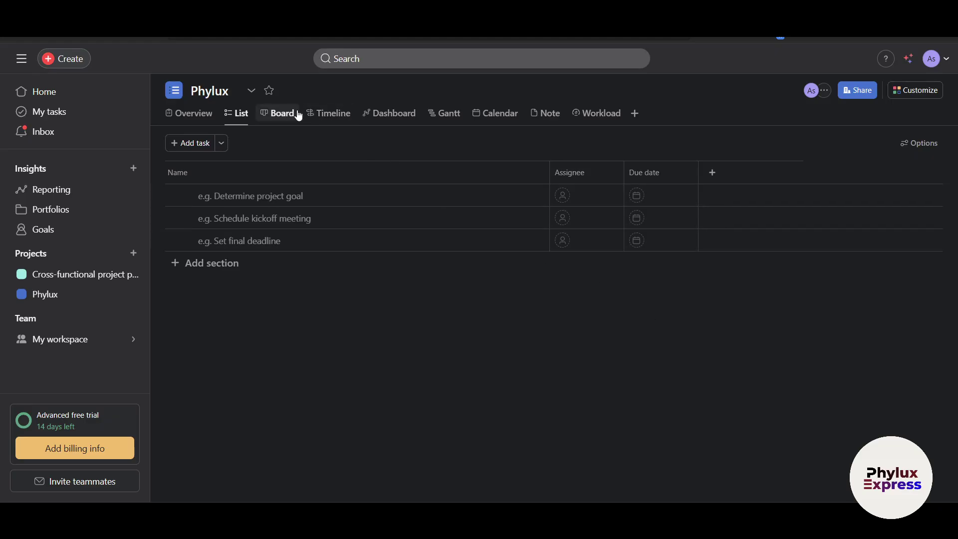
# Step: Switch the Phylux project to its board and rename the untitled section as To Do Topics
pyautogui.click(283, 115)
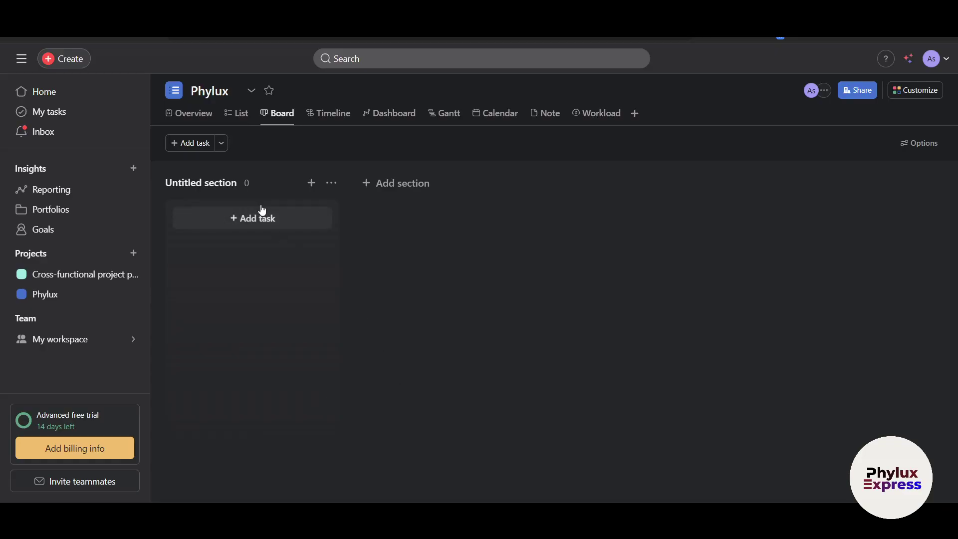
pyautogui.click(221, 184)
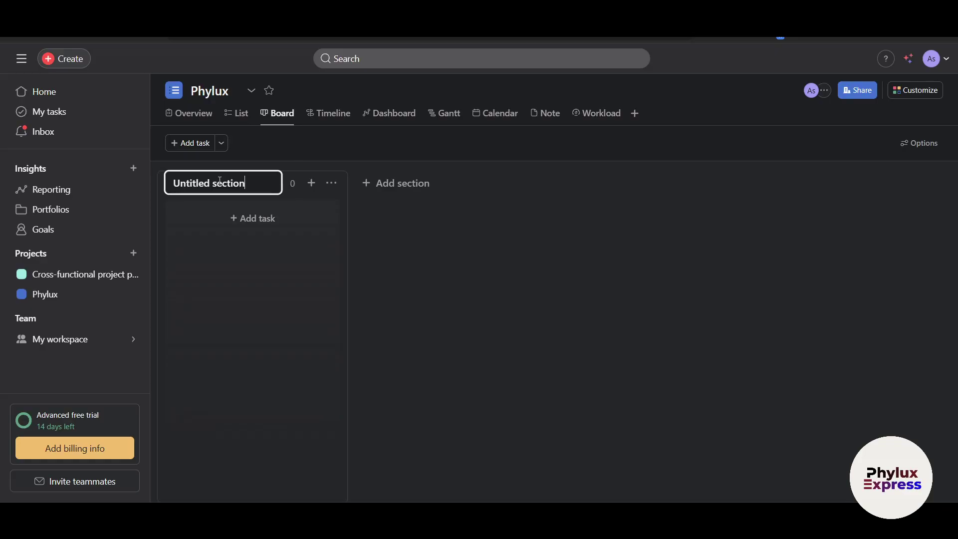
pyautogui.hotkey('ctrl', 'a')
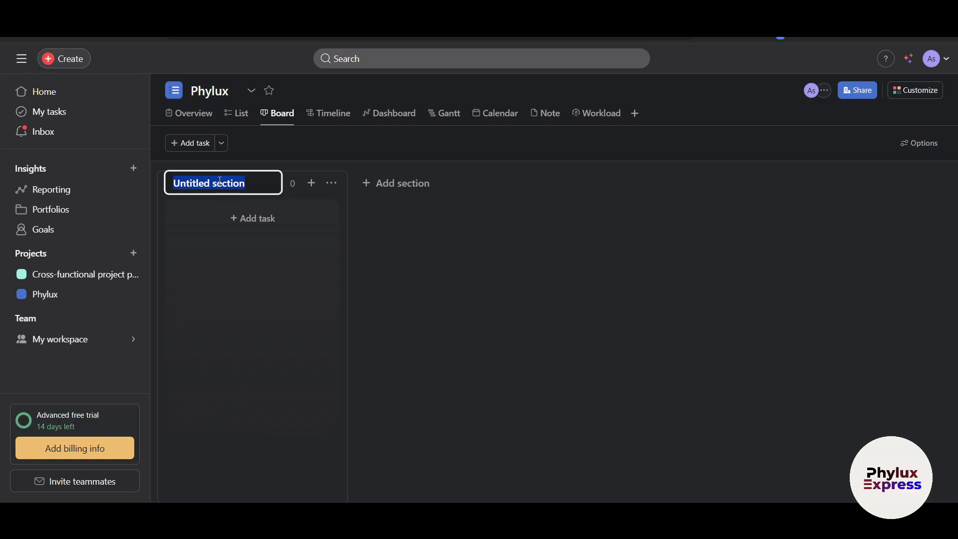
pyautogui.write('To D')
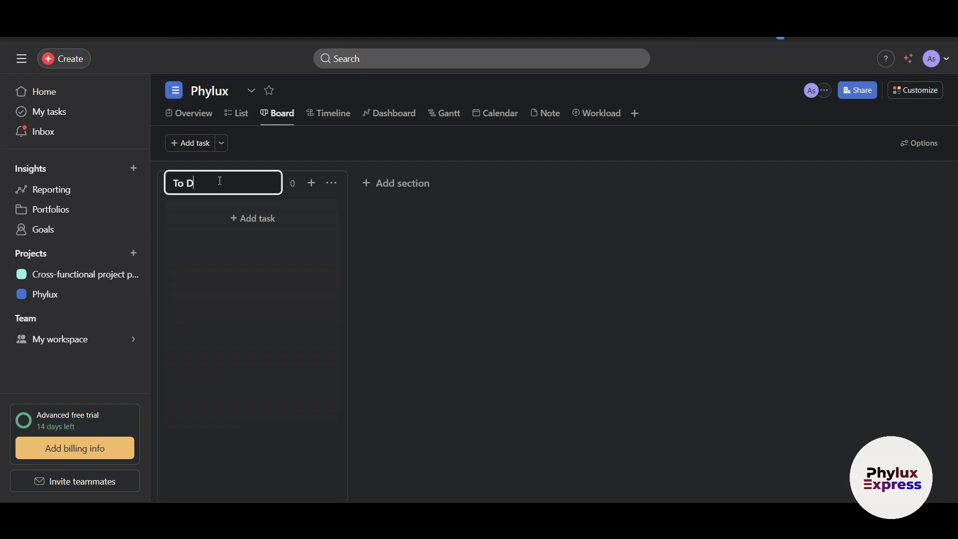
pyautogui.write('o Topics')
# Step: Add a board section named Working On after To Do Topics
pyautogui.click(390, 185)
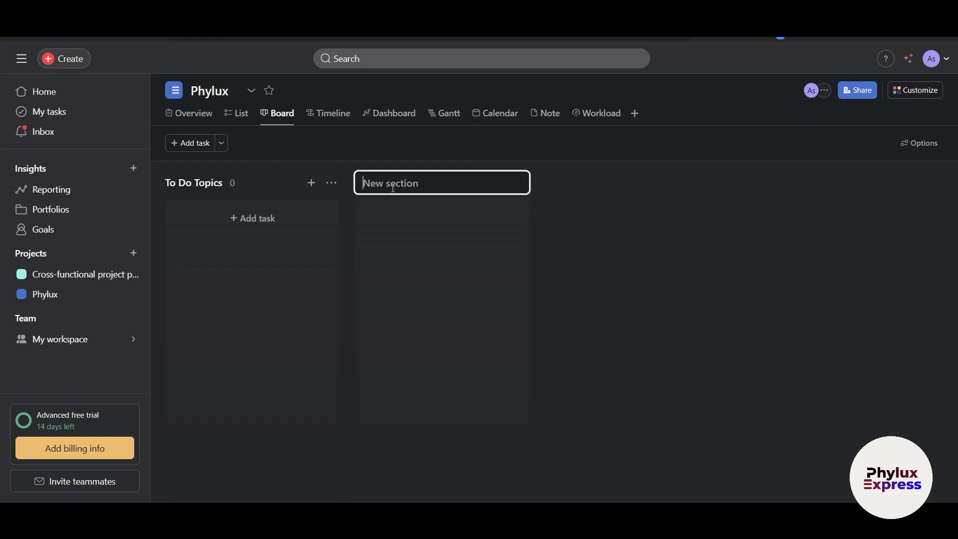
pyautogui.write('Working ON')
pyautogui.press('BackSpace')
pyautogui.write('n')
pyautogui.click(585, 279)
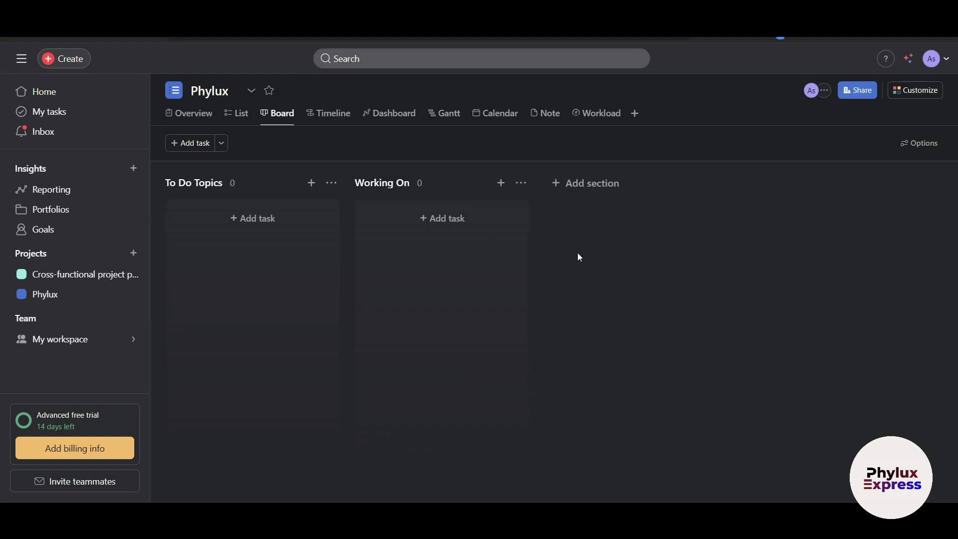
# Step: Add a board section named Review after Working On
pyautogui.click(579, 183)
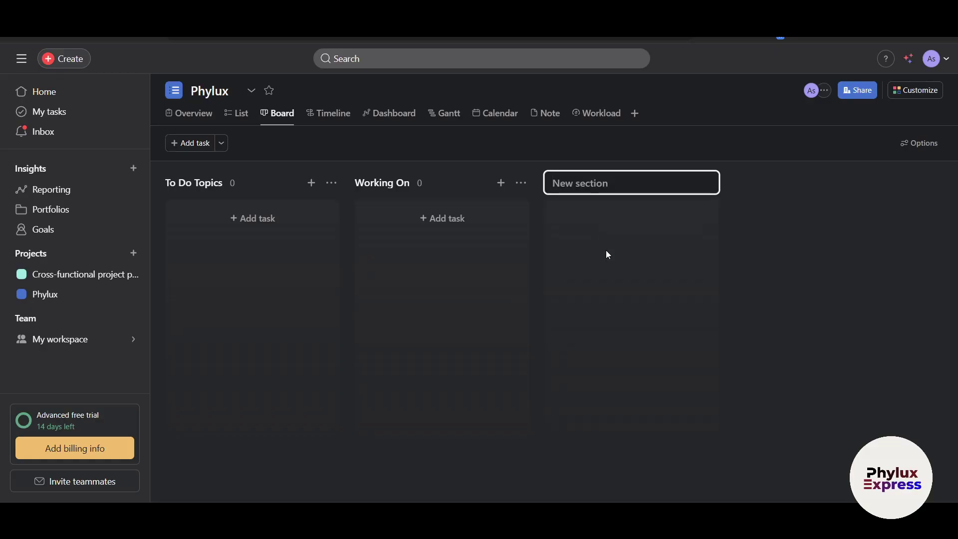
pyautogui.write('Review')
pyautogui.click(764, 189)
# Step: Add a board section named Thumbnails and move it between Working On and Review
pyautogui.click(734, 186)
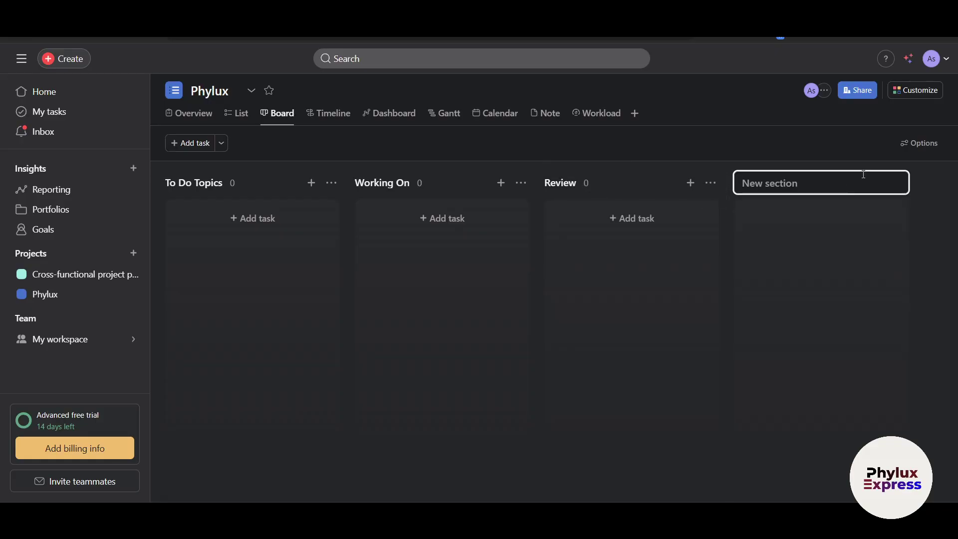
pyautogui.write('th')
pyautogui.press('BackSpace')
pyautogui.write('Thumbnails')
pyautogui.press('Return')
pyautogui.click(858, 338)
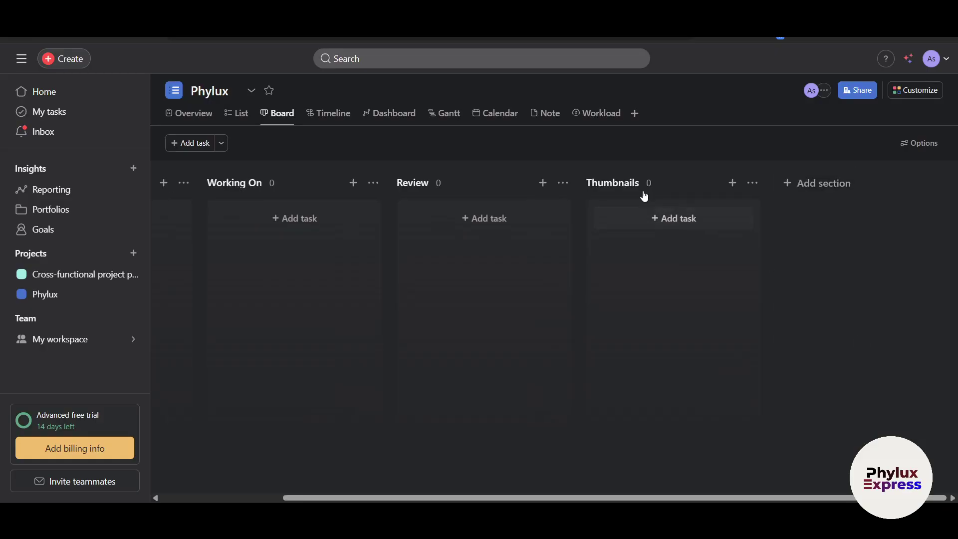
pyautogui.moveTo(620, 184); pyautogui.dragTo(437, 193)
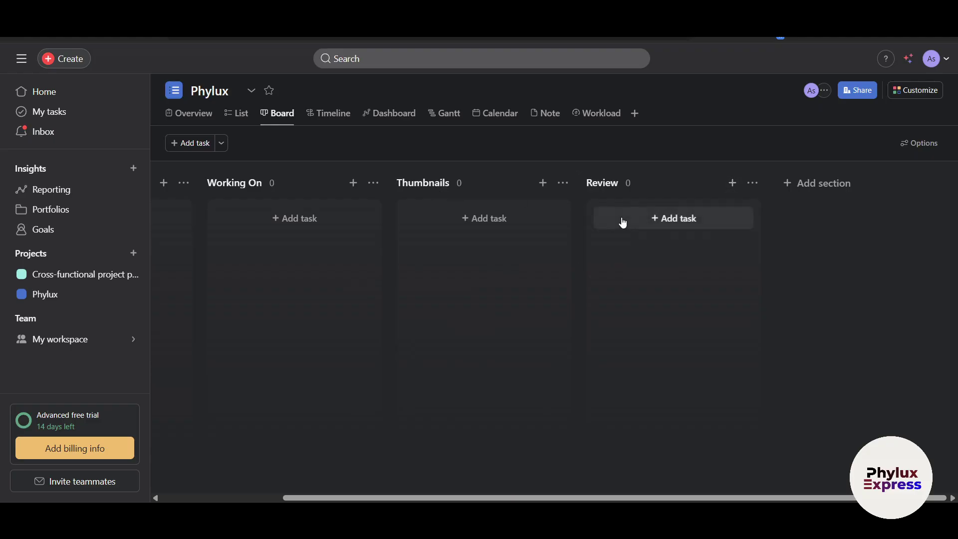
# Step: Add a final board section named Upload after Review, without adding any further section
pyautogui.click(804, 192)
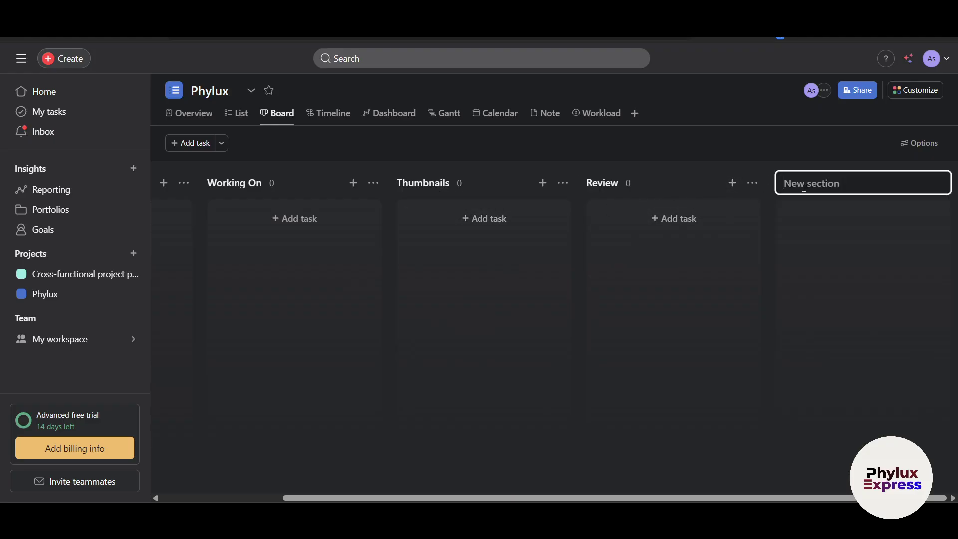
pyautogui.write('done')
pyautogui.press('BackSpace')
pyautogui.press('BackSpace')
pyautogui.press('BackSpace')
pyautogui.write('Done')
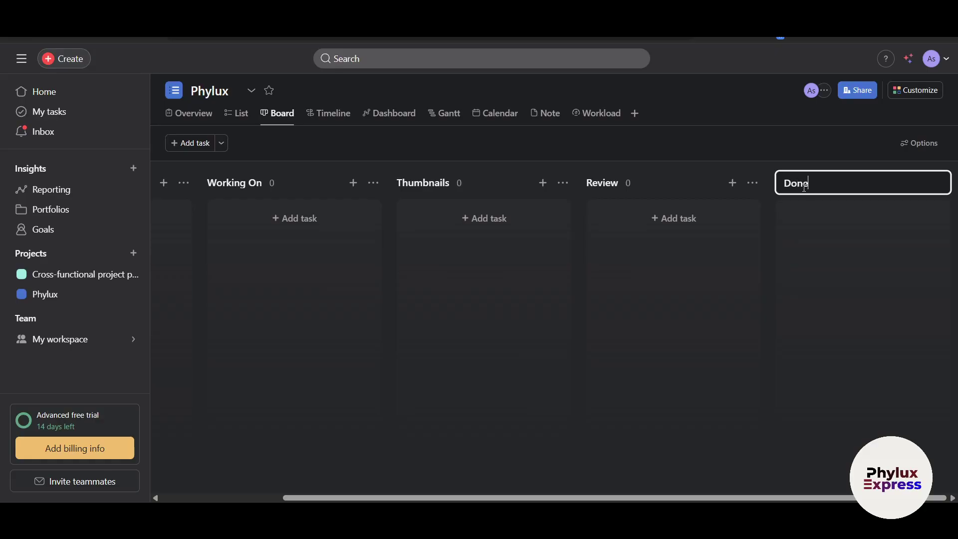
pyautogui.press('BackSpace')
pyautogui.press('BackSpace')
pyautogui.press('BackSpace')
pyautogui.write('Upload')
pyautogui.press('Return')
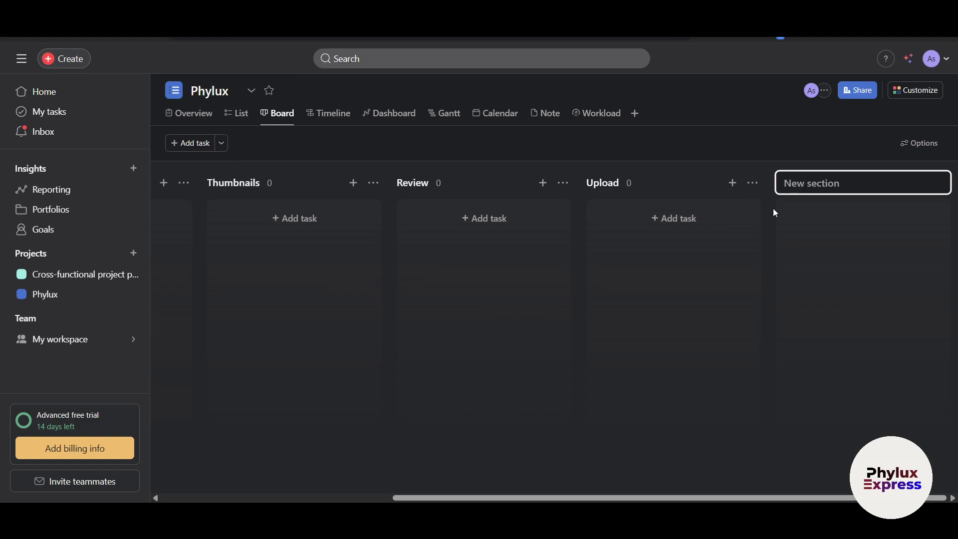
pyautogui.click(746, 280)
pyautogui.hscroll(-5, 400, 247)
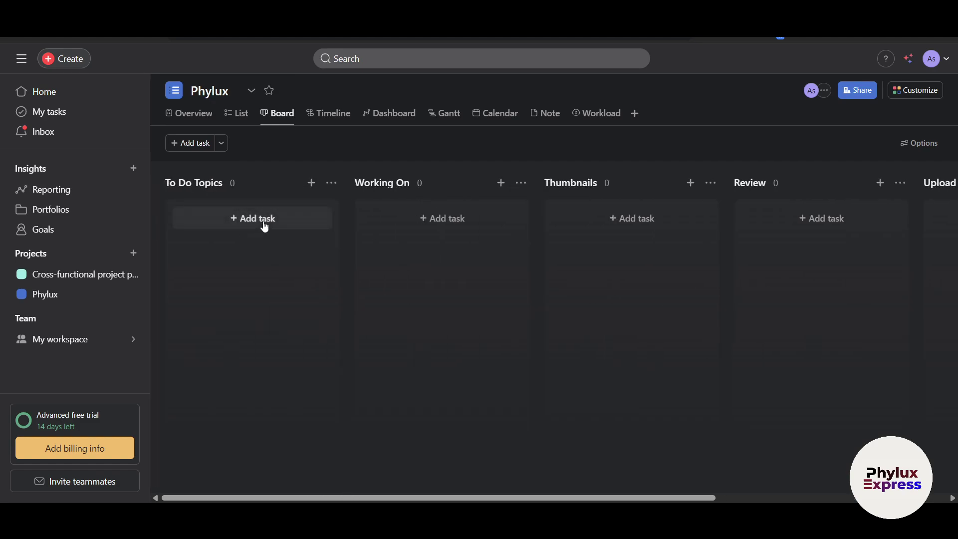
pyautogui.moveTo(203, 182)
pyautogui.mouseDown()
pyautogui.moveTo(297, 192)
pyautogui.moveTo(631, 188)
pyautogui.moveTo(265, 198)
pyautogui.moveTo(186, 189)
pyautogui.moveTo(348, 232)
pyautogui.moveTo(198, 181)
pyautogui.mouseUp()
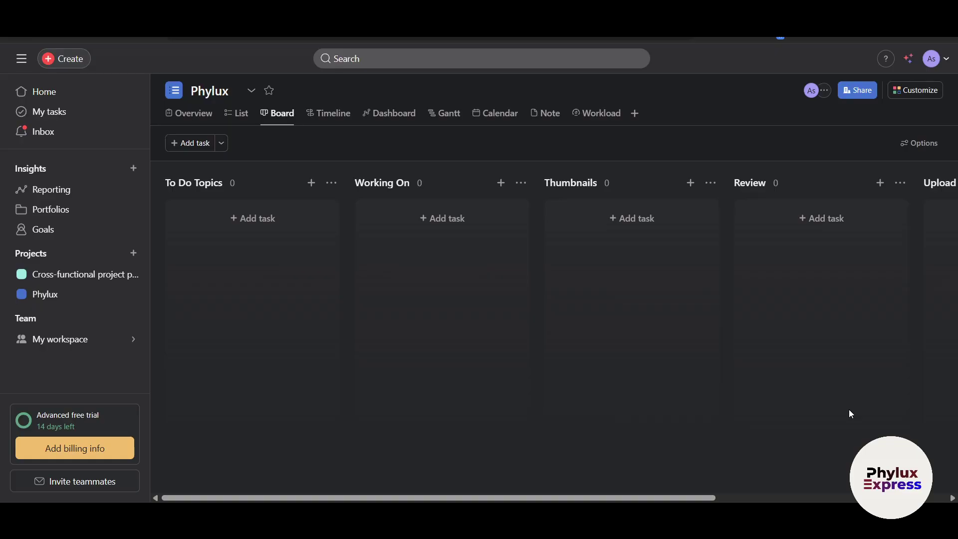
# Step: Add a task named "How To create Project in Asana" to the To Do Topics section
pyautogui.click(253, 220)
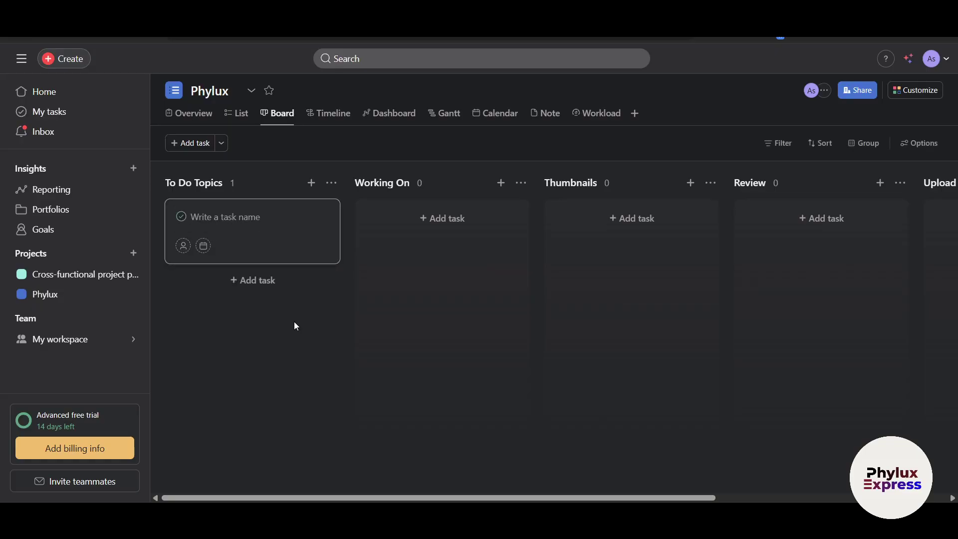
pyautogui.write('H')
pyautogui.write('ow To c')
pyautogui.write('reate Wo')
pyautogui.write('rkflow')
pyautogui.hotkey('ctrl', 'BackSpace')
pyautogui.write('Project in Asana')
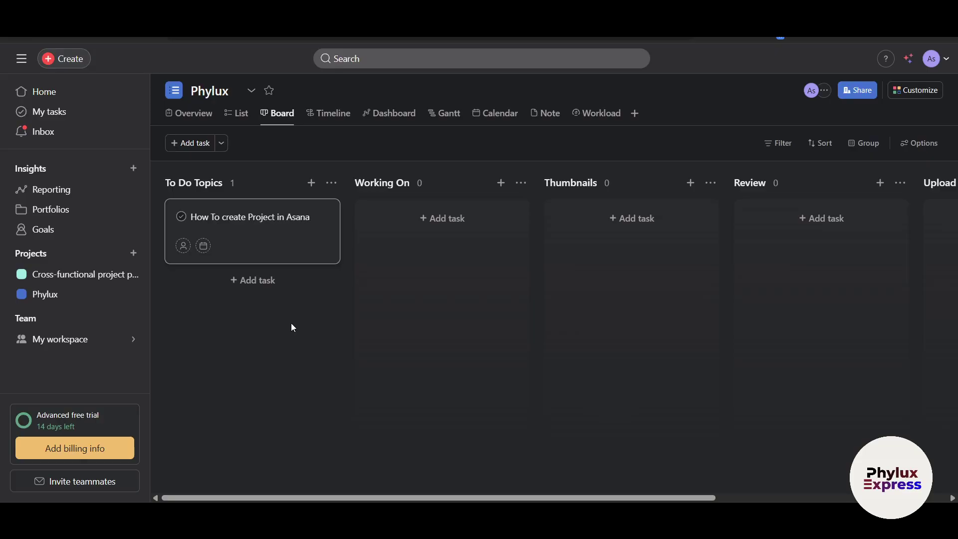
pyautogui.press('Return')
# Step: Open the details of the "How To create Project in Asana" task and check its assignee options without assigning anyone
pyautogui.click(236, 220)
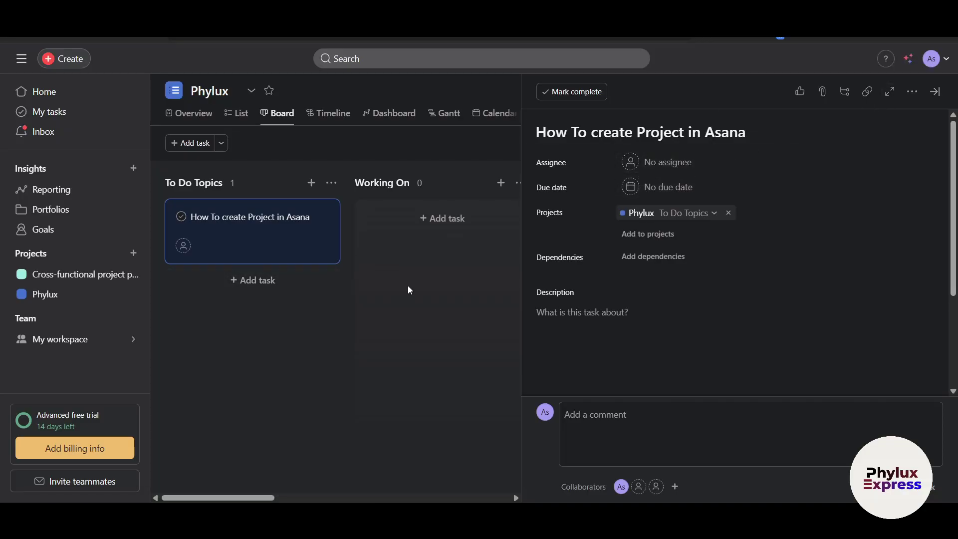
pyautogui.click(683, 164)
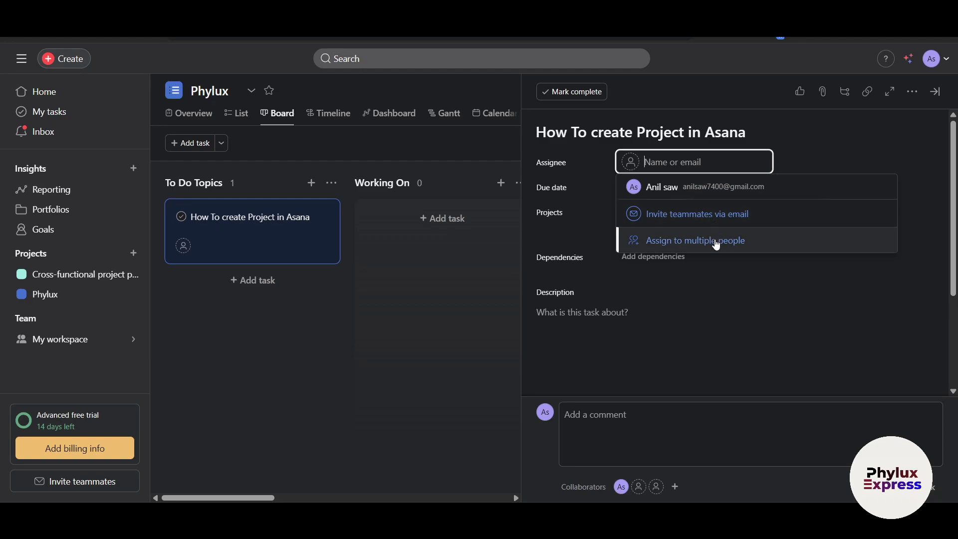
pyautogui.click(932, 294)
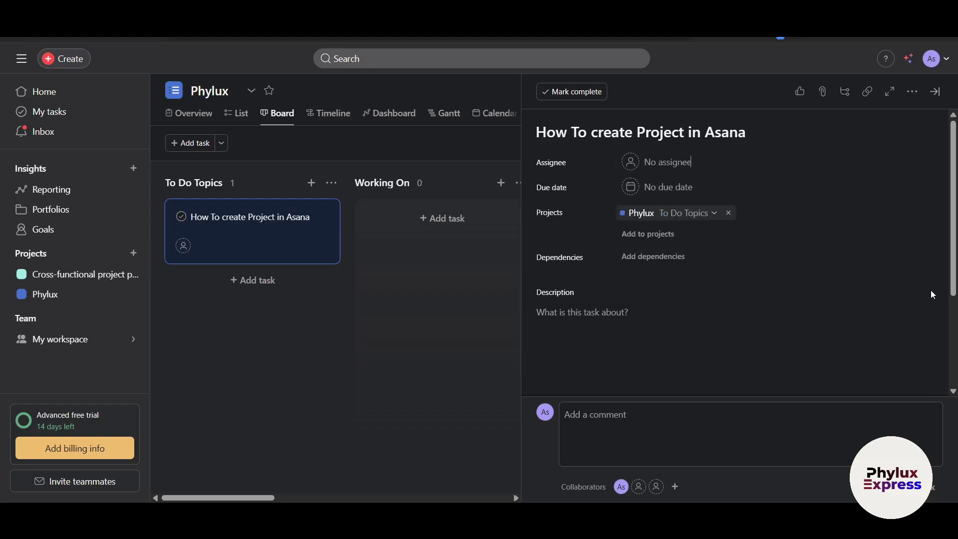
# Step: Assign the task to the account owner and remove that assignee again
pyautogui.click(648, 165)
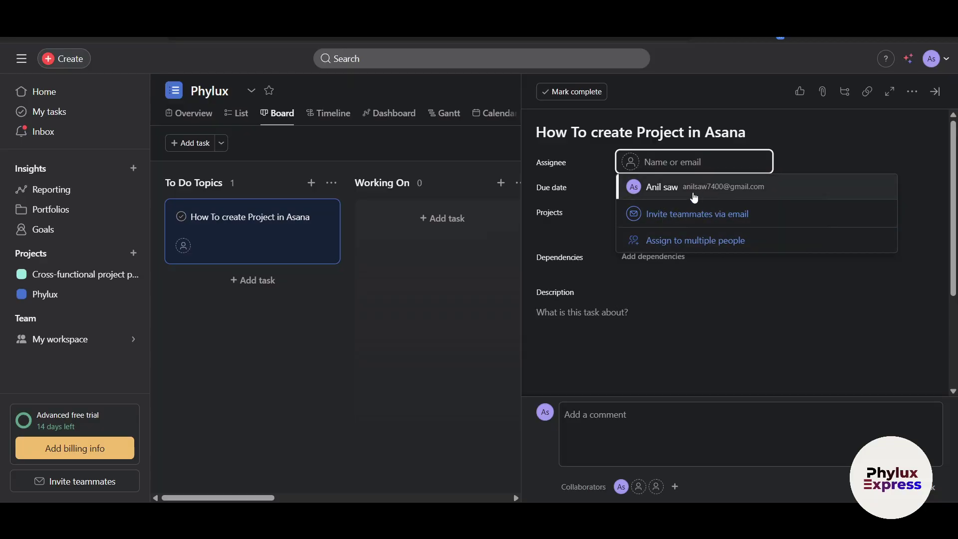
pyautogui.click(659, 188)
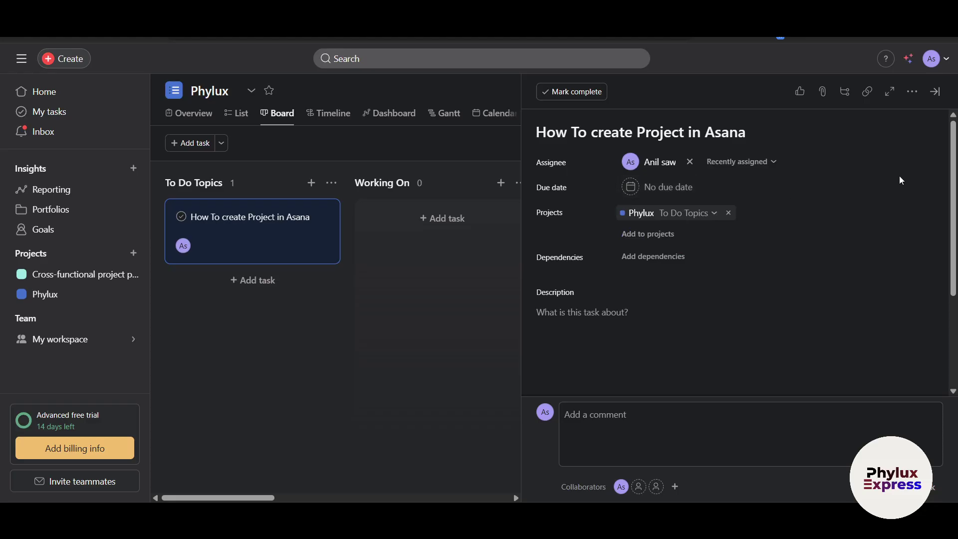
pyautogui.click(690, 163)
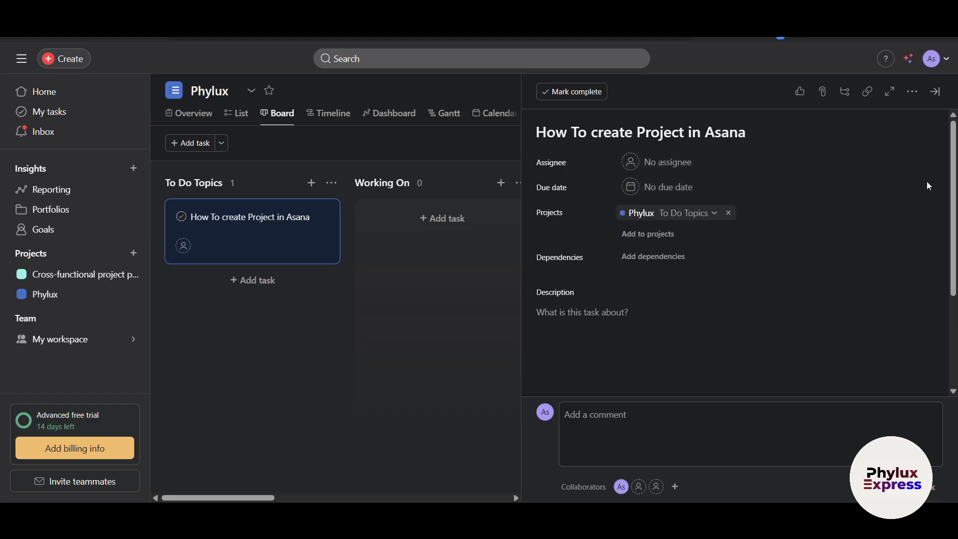
# Step: Assign the task to the account owner and set its due date to April 14, 2025
pyautogui.click(665, 165)
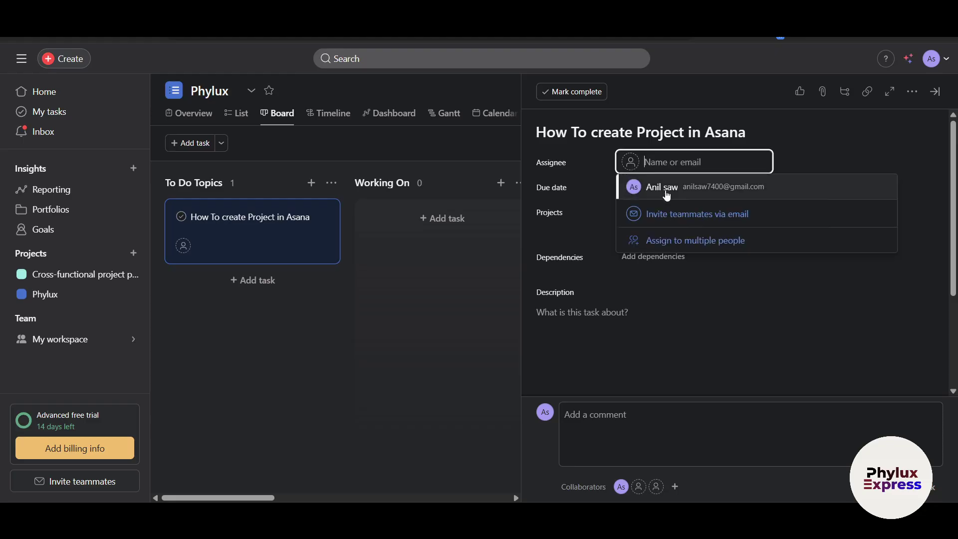
pyautogui.click(663, 188)
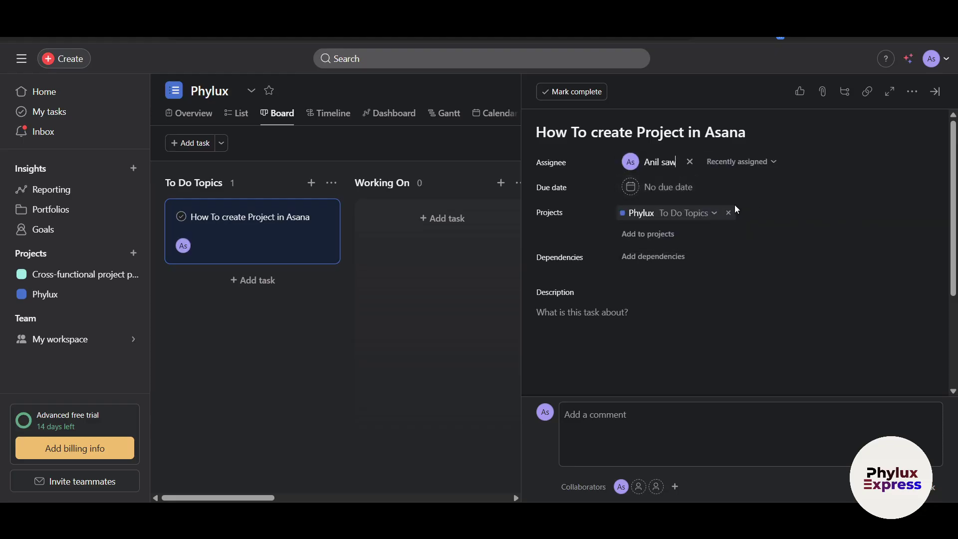
pyautogui.click(669, 190)
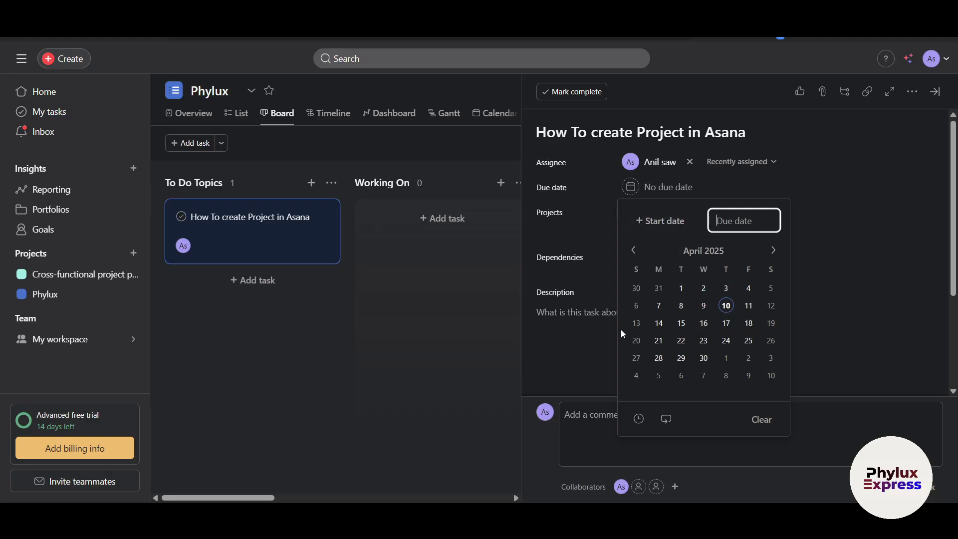
pyautogui.click(658, 323)
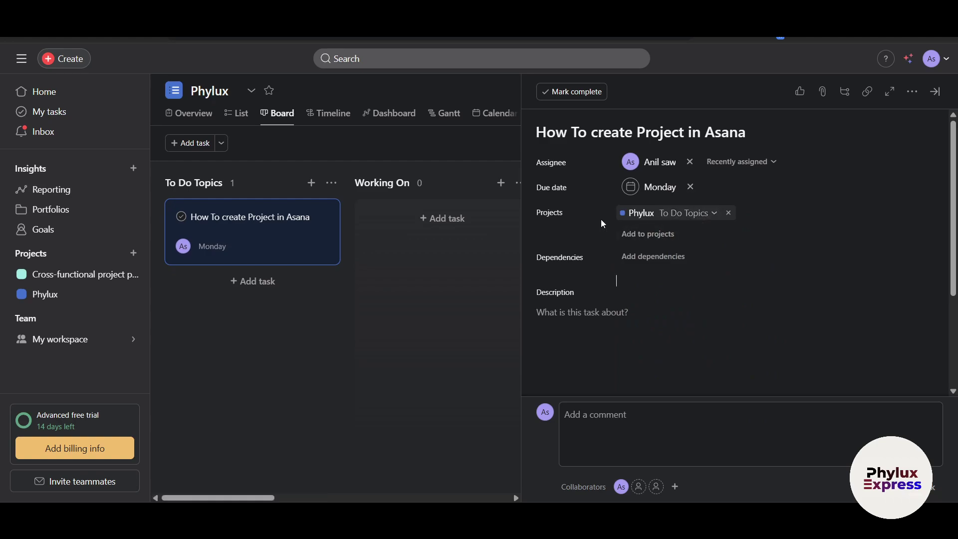
# Step: Check which board sections the task can move to and which other projects it can be added to, without changing either
pyautogui.click(690, 214)
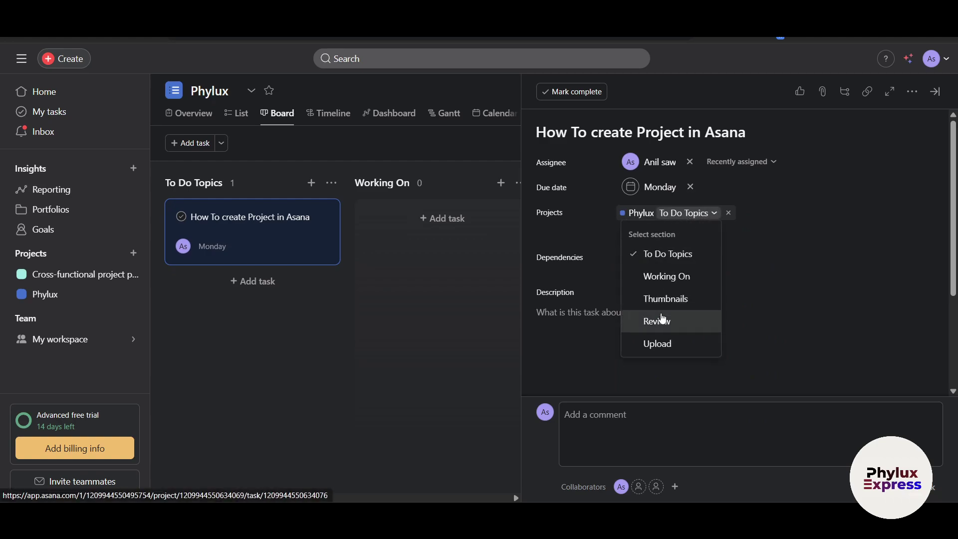
pyautogui.click(906, 264)
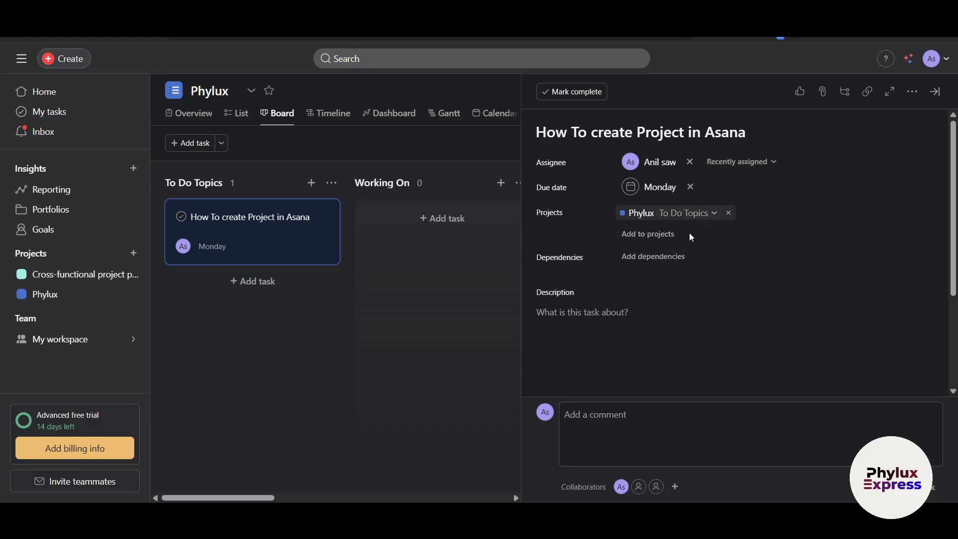
pyautogui.click(673, 235)
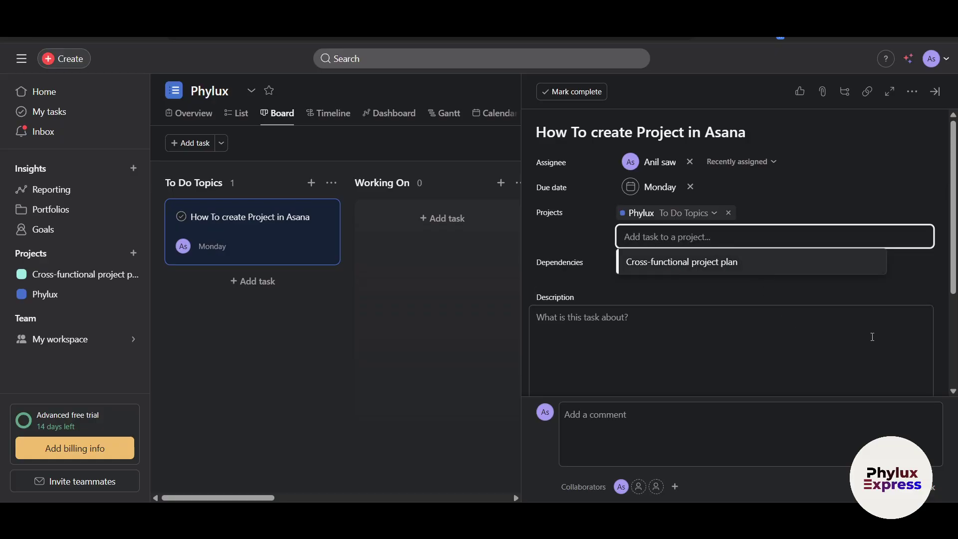
pyautogui.click(786, 316)
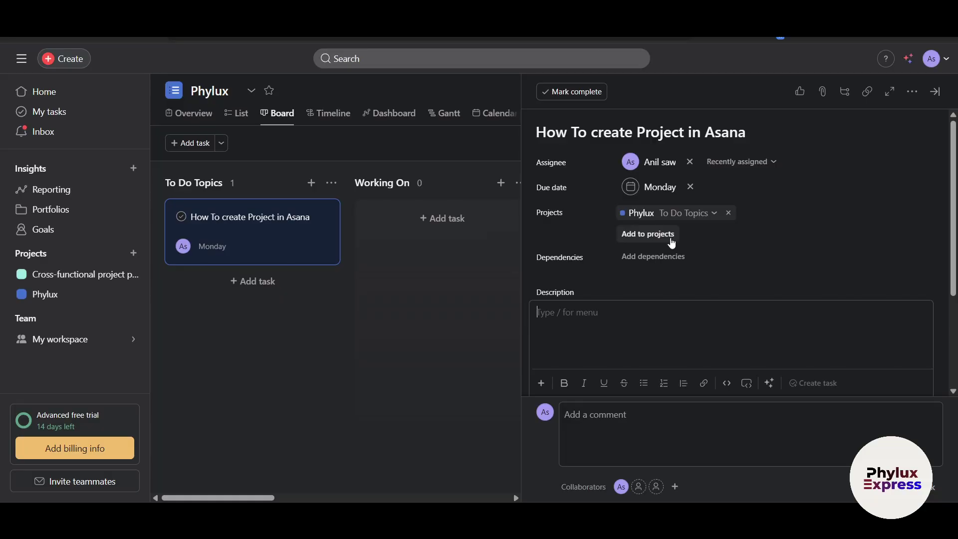
# Step: Add the task to the Cross-functional project plan project as well, and open that project's board to check it
pyautogui.click(670, 242)
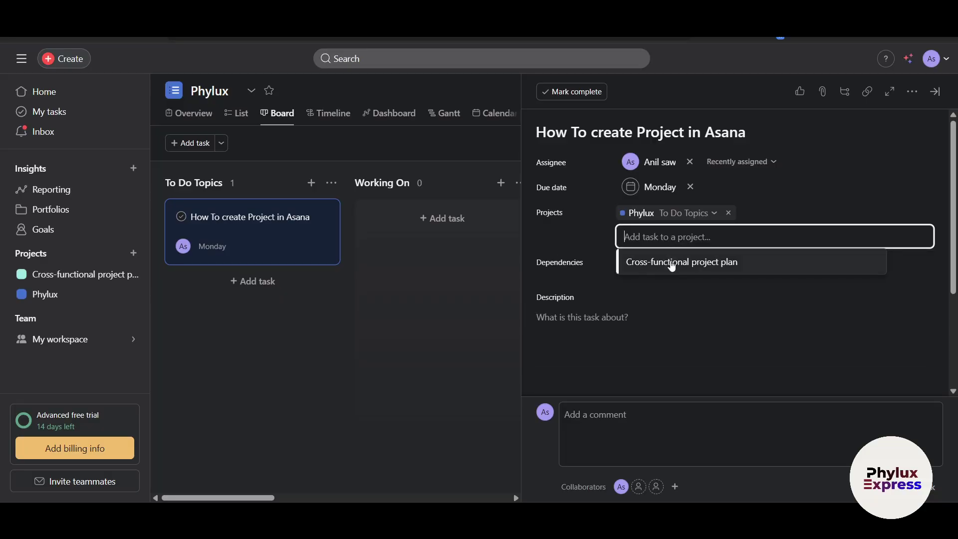
pyautogui.click(671, 262)
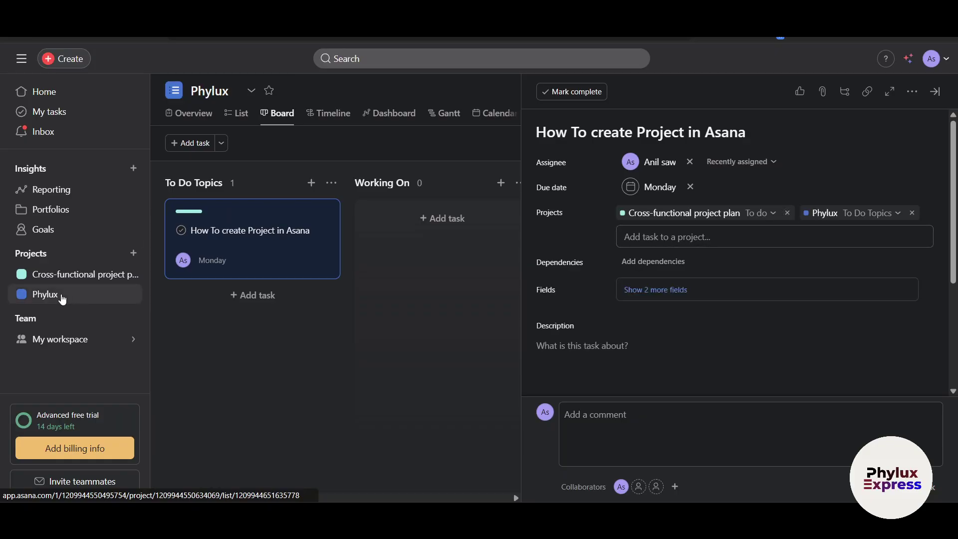
pyautogui.click(72, 277)
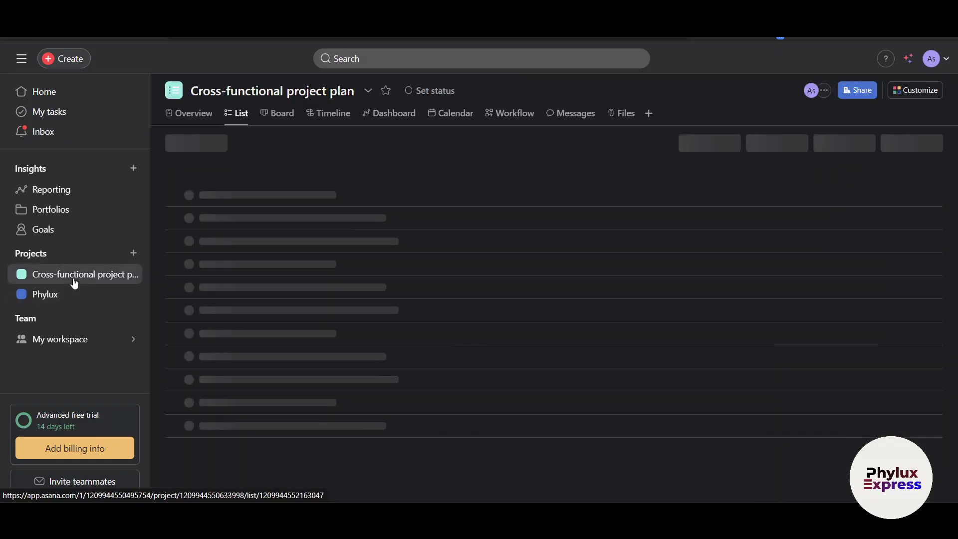
pyautogui.click(278, 112)
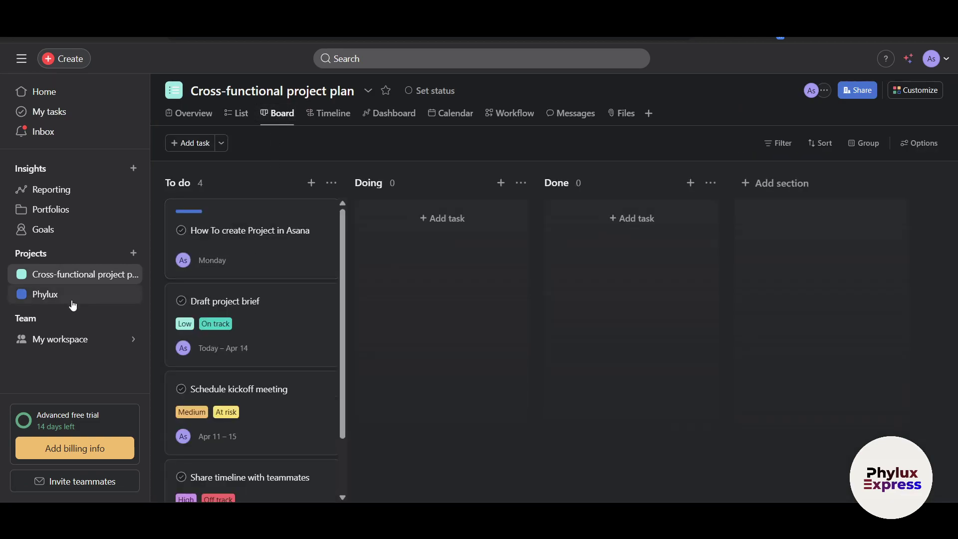
# Step: Open the How To create Project in Asana task on the Phylux board and remove it from the Cross-functional project plan
pyautogui.click(70, 295)
pyautogui.click(276, 114)
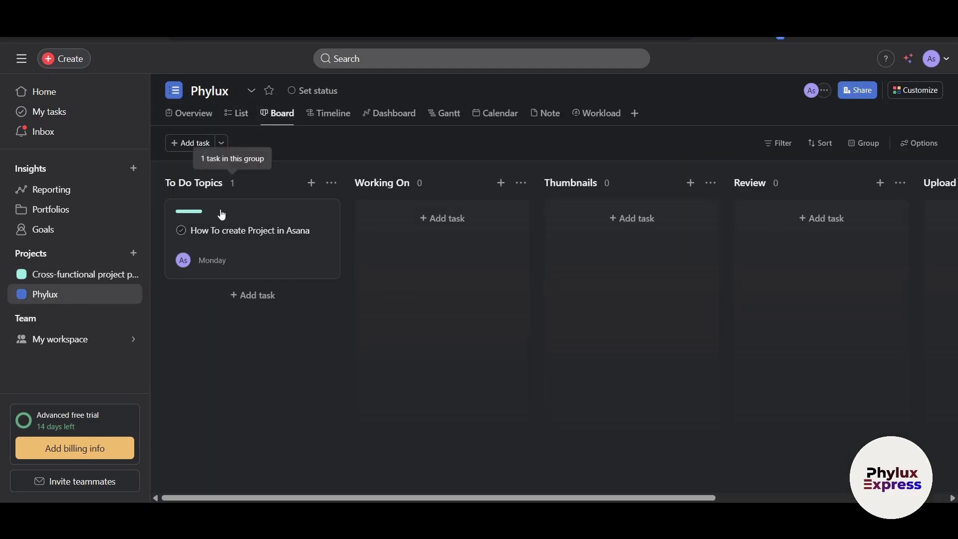
pyautogui.click(278, 255)
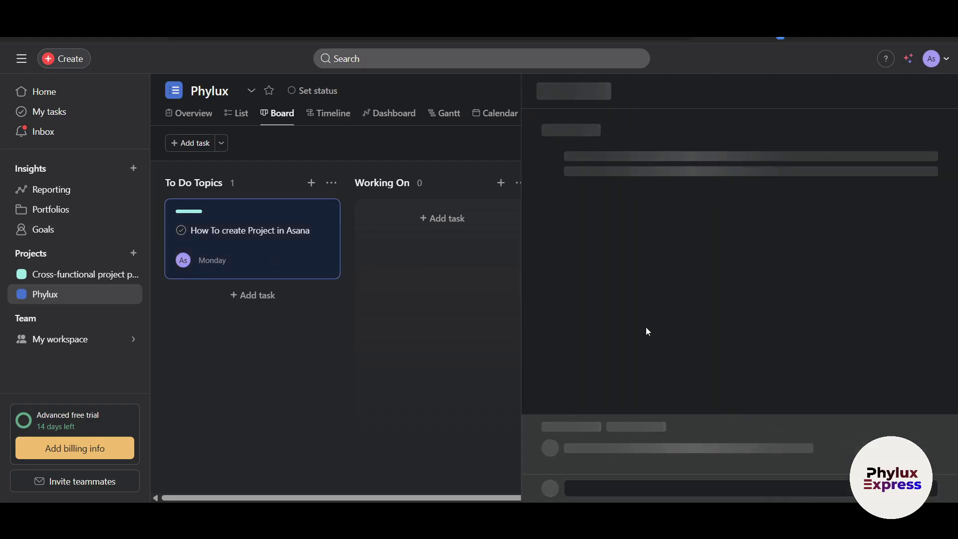
pyautogui.scroll(-5, 728, 358)
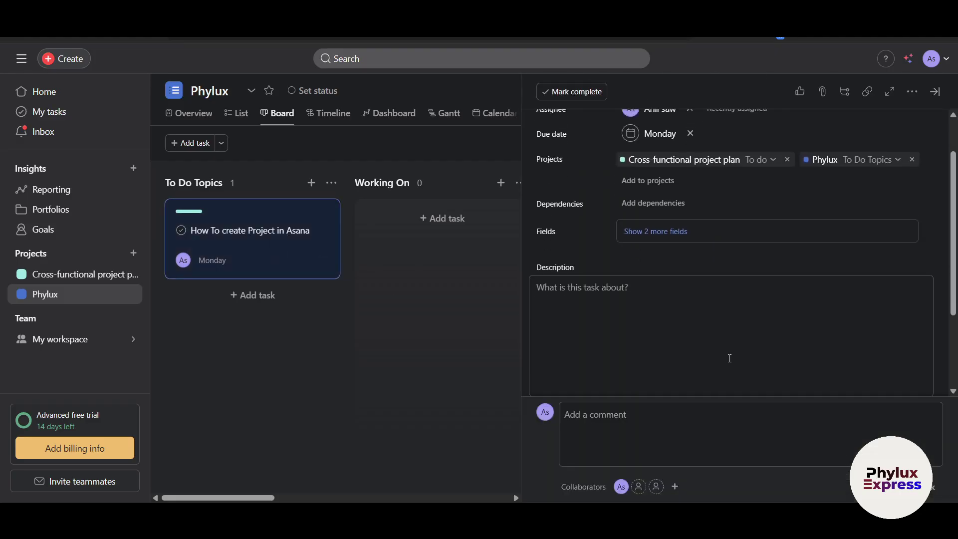
pyautogui.scroll(5, 728, 358)
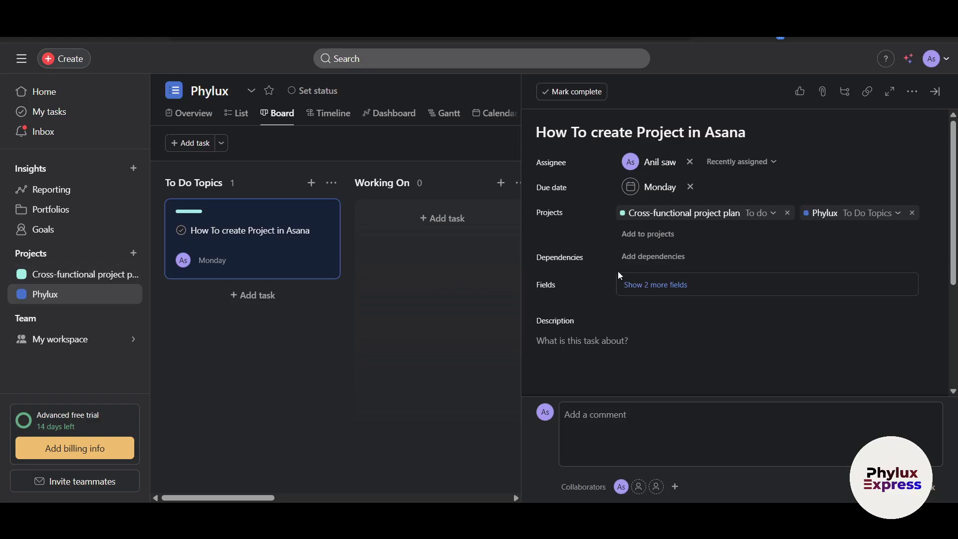
pyautogui.click(787, 213)
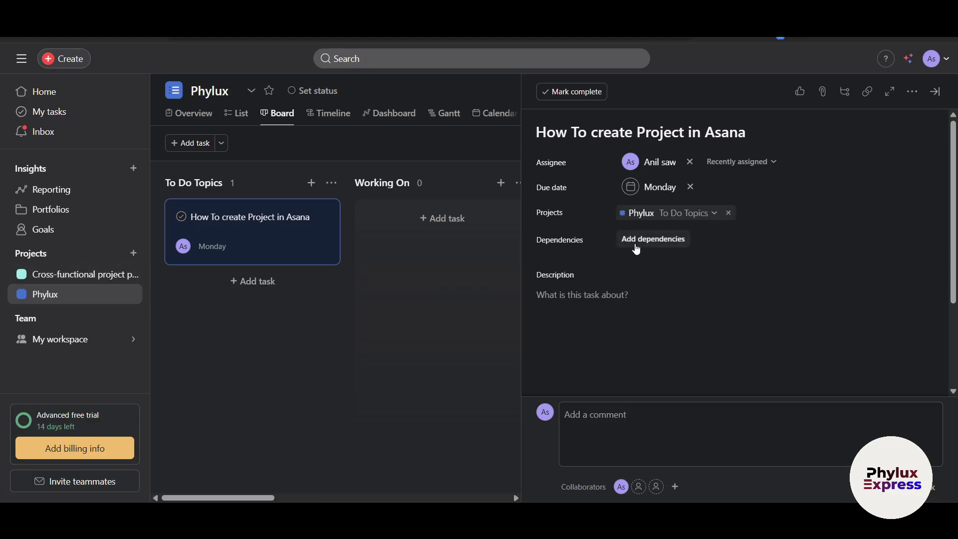
# Step: Check which tasks are offered as blocking dependencies without adding one, and open the task's description for editing
pyautogui.click(636, 242)
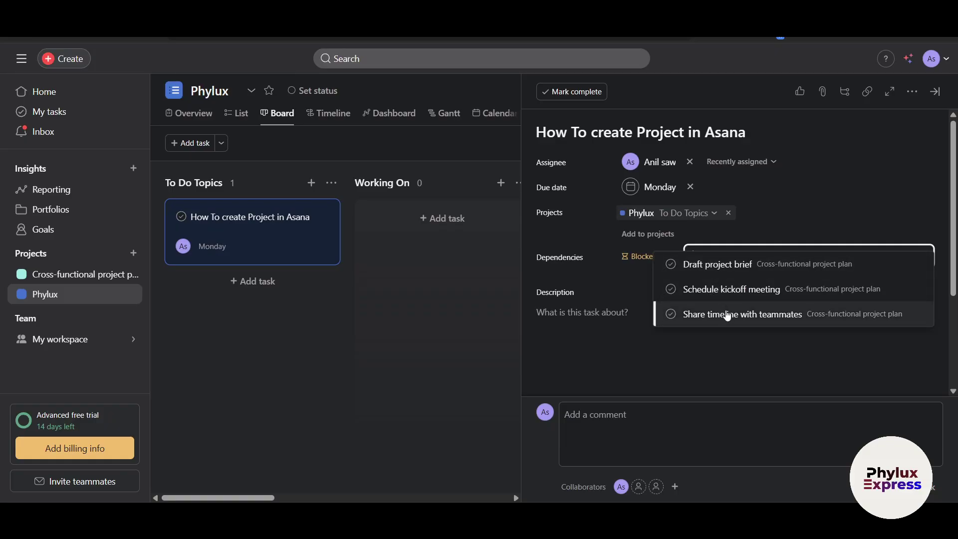
pyautogui.click(592, 348)
pyautogui.scroll(-3, 632, 321)
pyautogui.scroll(3, 633, 321)
pyautogui.scroll(-2, 634, 323)
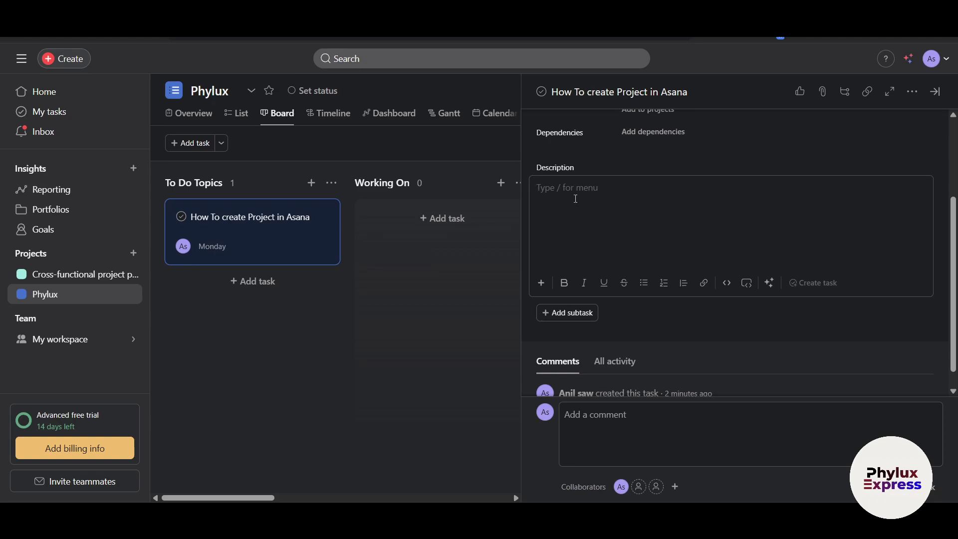
# Step: Write "awfaswfsf" in the task description and format it as bold, italic and underlined
pyautogui.write('awfaswfsf')
pyautogui.moveTo(576, 243); pyautogui.dragTo(466, 197)
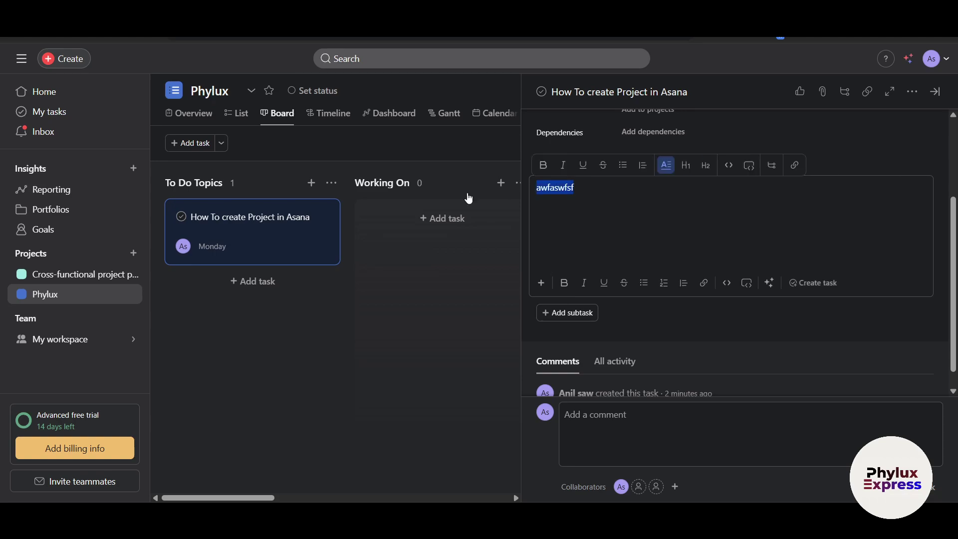
pyautogui.click(564, 283)
pyautogui.click(585, 283)
pyautogui.click(604, 283)
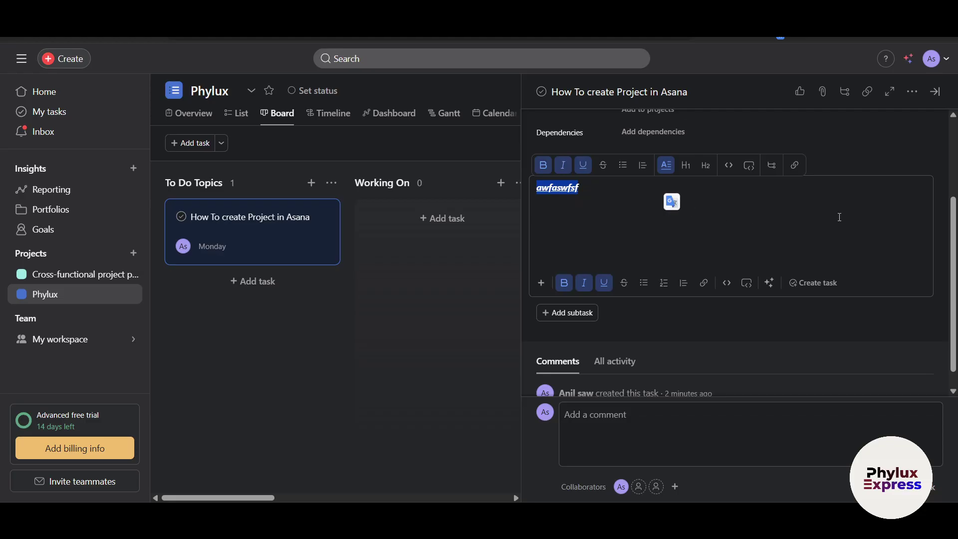
pyautogui.click(753, 305)
pyautogui.scroll(3, 752, 294)
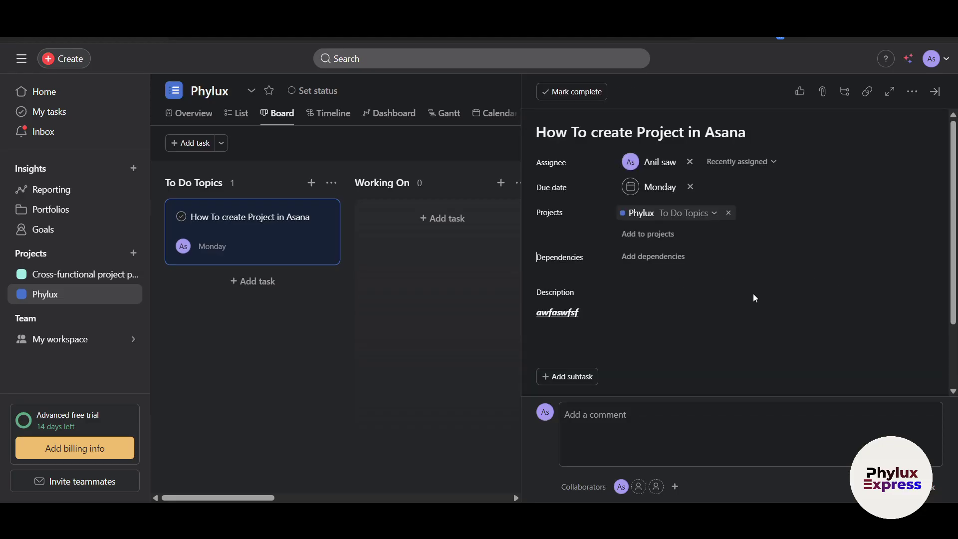
# Step: Delete the sample text from the task description
pyautogui.scroll(-2, 725, 253)
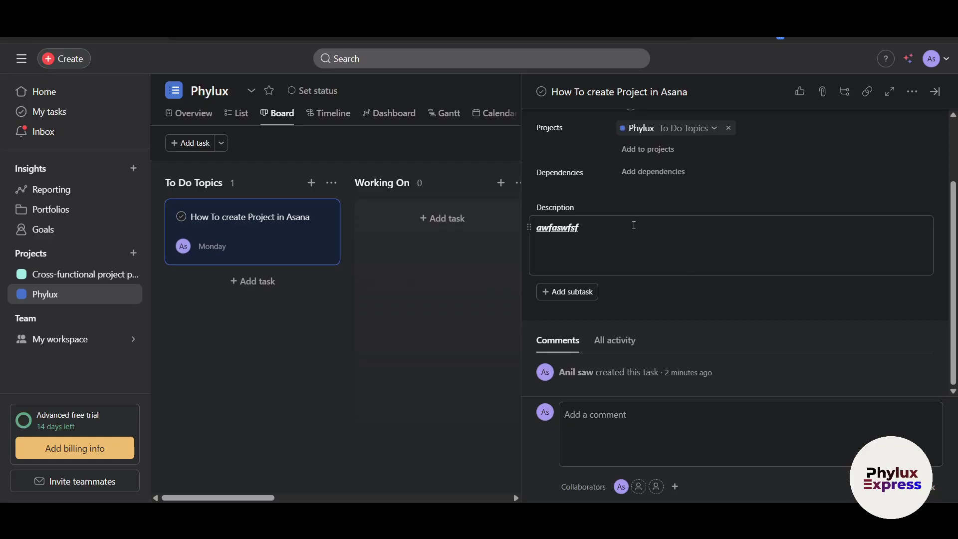
pyautogui.click(610, 226)
pyautogui.scroll(2, 600, 282)
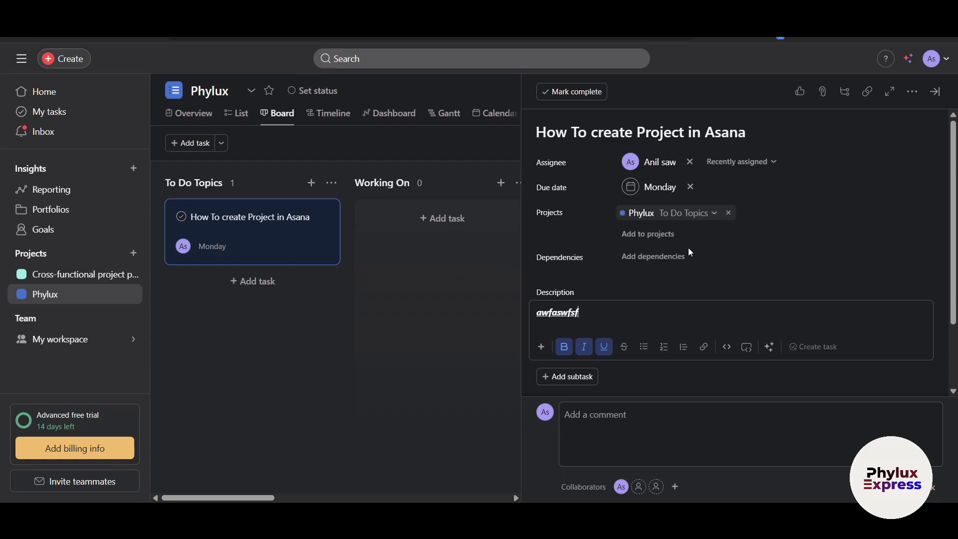
pyautogui.scroll(-2, 692, 248)
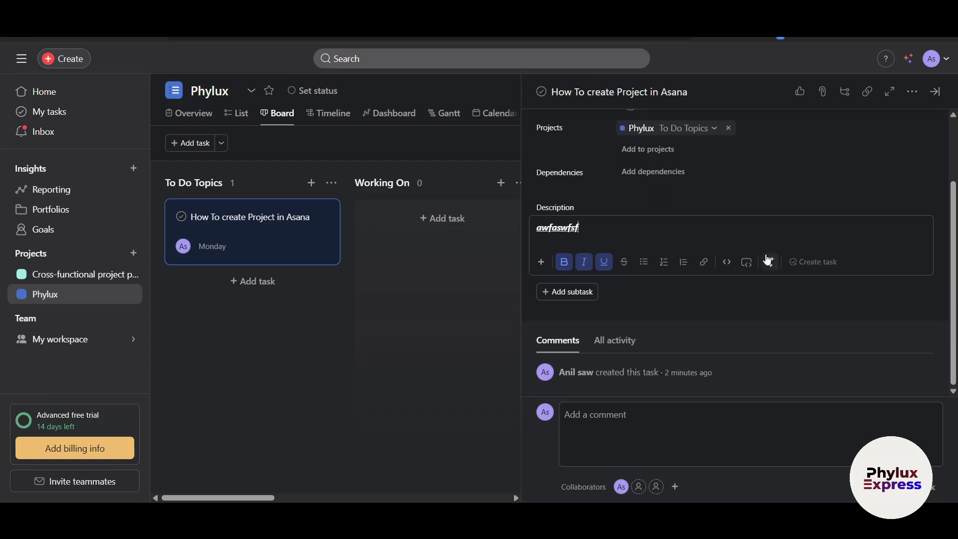
pyautogui.moveTo(613, 228); pyautogui.dragTo(491, 229)
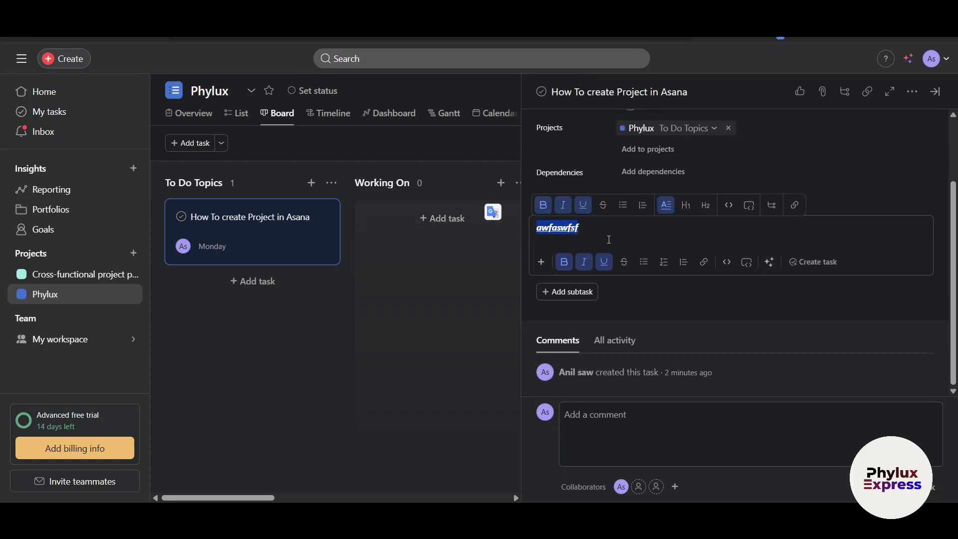
pyautogui.press('BackSpace')
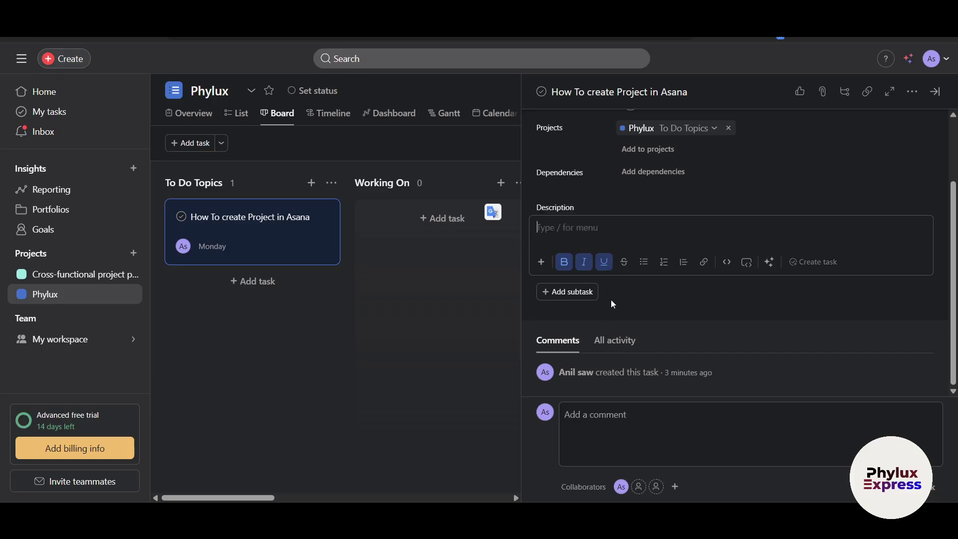
# Step: Add a subtask named "1- Create Asana Account" to the task
pyautogui.click(560, 294)
pyautogui.click(581, 247)
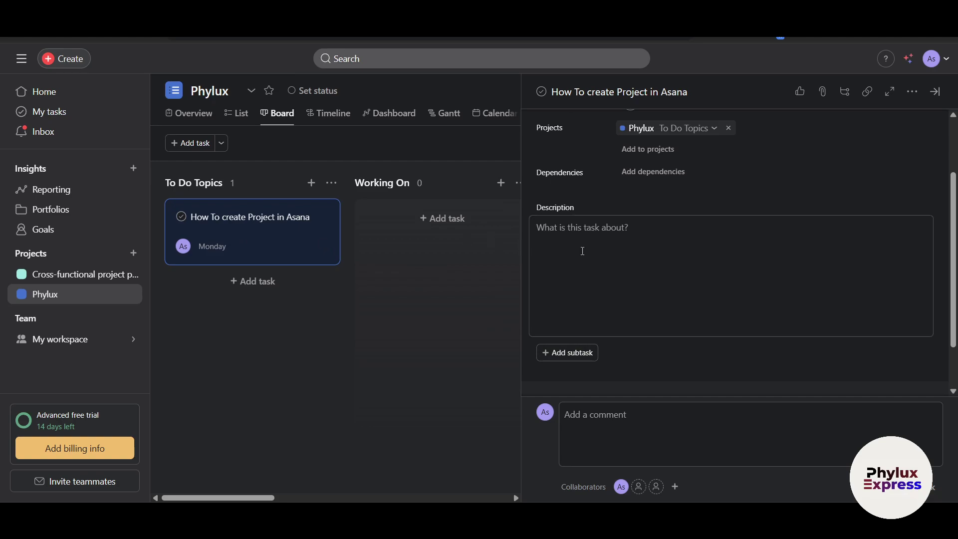
pyautogui.scroll(-1, 588, 290)
pyautogui.click(573, 293)
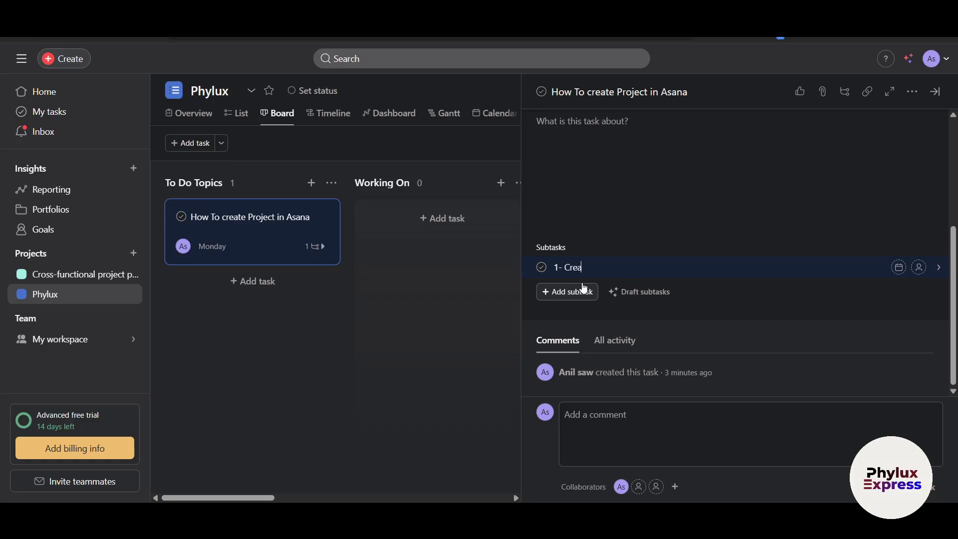
pyautogui.write('1- Create Asana Account')
# Step: Add a second subtask named "Collect all the recoding Equipments" and remove the empty subtask row below it
pyautogui.click(585, 288)
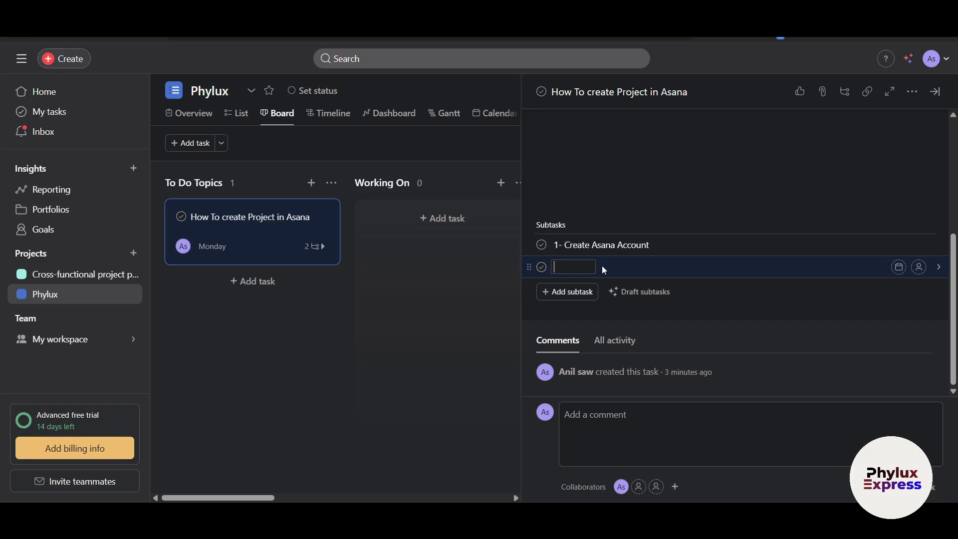
pyautogui.write('Collect all the recoding')
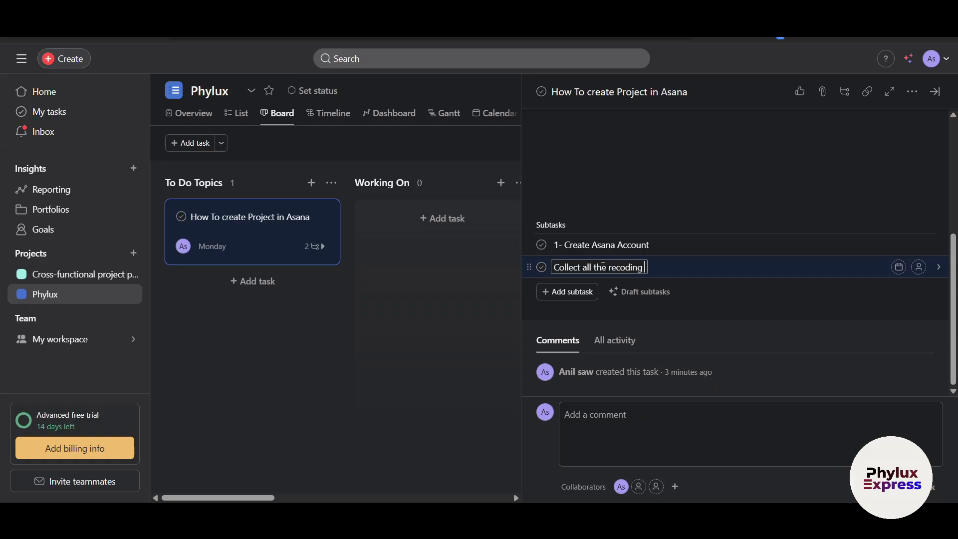
pyautogui.write(' Equipement')
pyautogui.press('BackSpace')
pyautogui.press('BackSpace')
pyautogui.press('BackSpace')
pyautogui.press('BackSpace')
pyautogui.press('BackSpace')
pyautogui.write('ments')
pyautogui.click(555, 290)
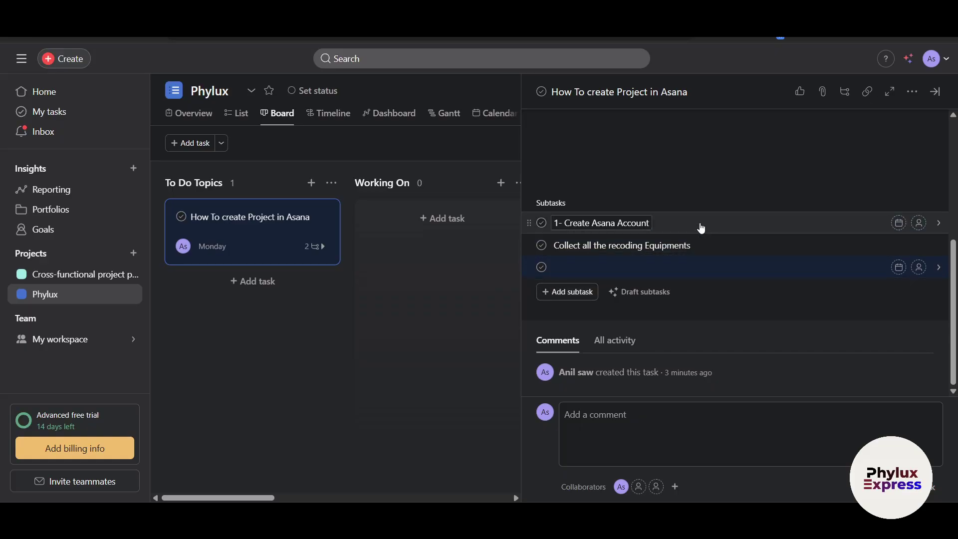
pyautogui.press('BackSpace')
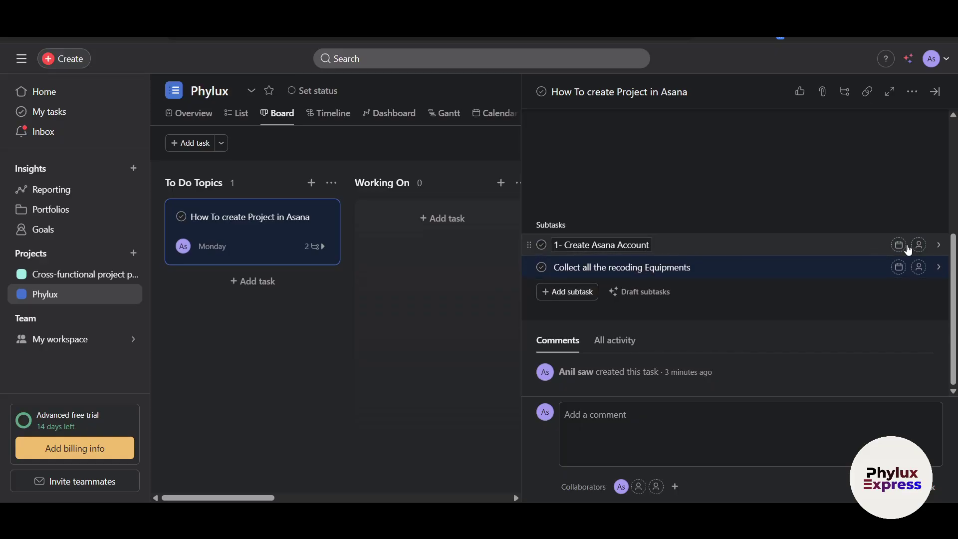
# Step: Check the assignee choices for both subtasks without assigning anyone
pyautogui.click(920, 246)
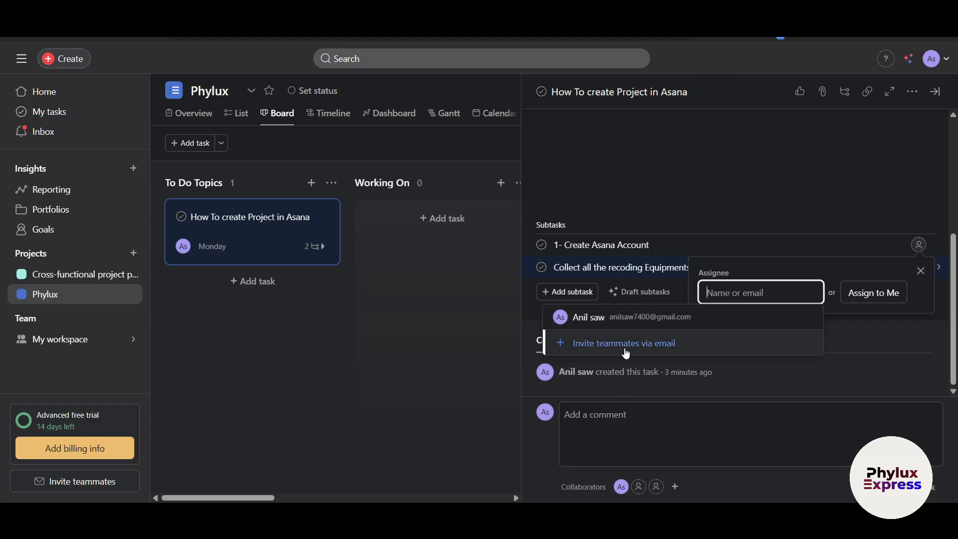
pyautogui.click(864, 366)
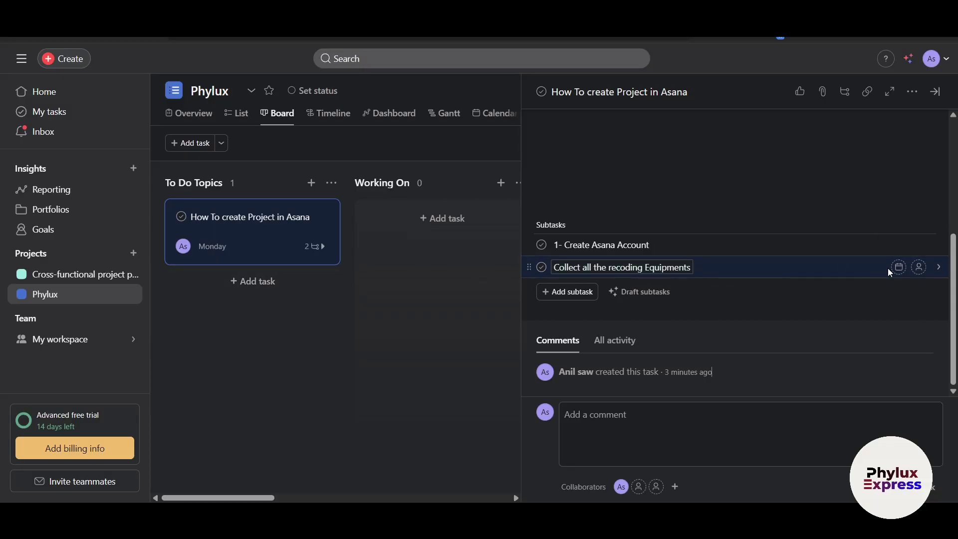
pyautogui.click(918, 267)
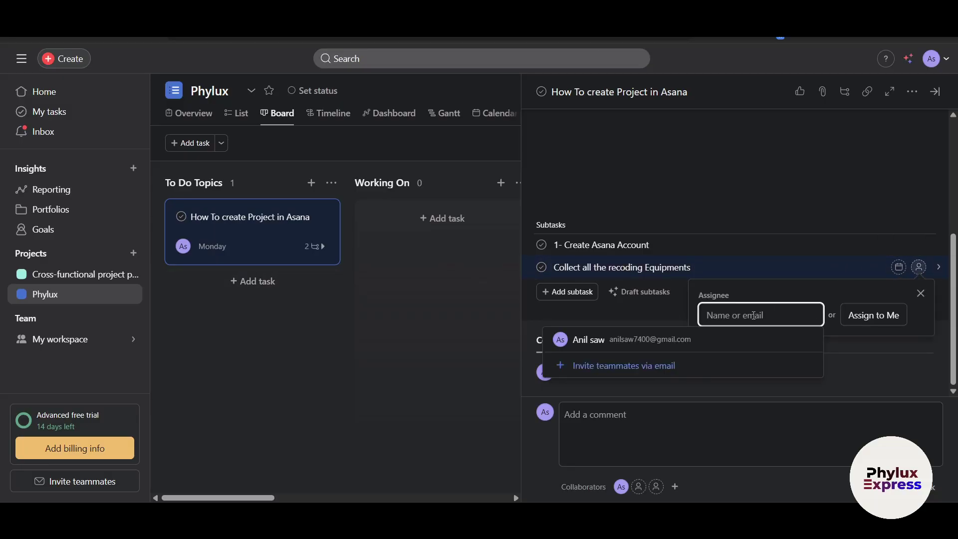
pyautogui.click(893, 344)
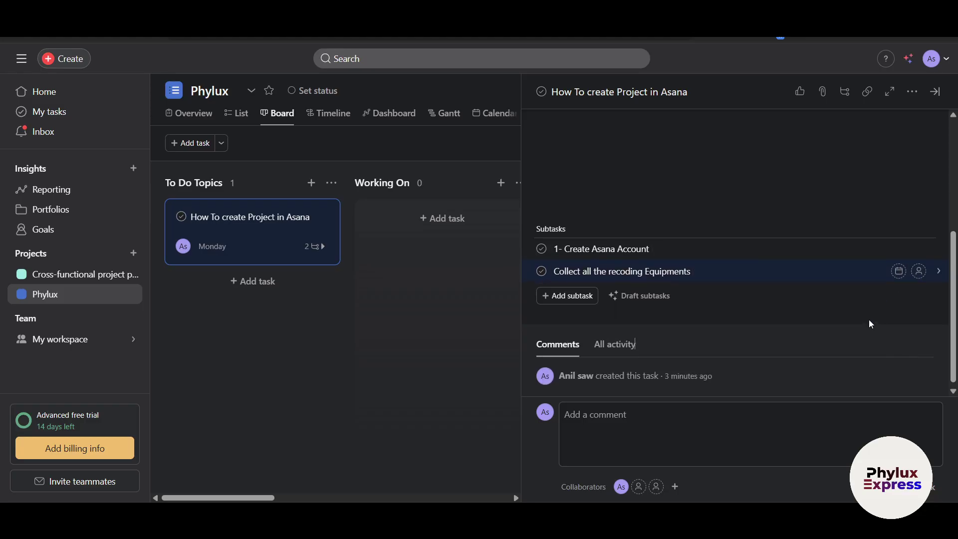
# Step: Check the due date options of the Collect all the recoding Equipments subtask without setting one, and look through its detail page
pyautogui.scroll(5, 858, 309)
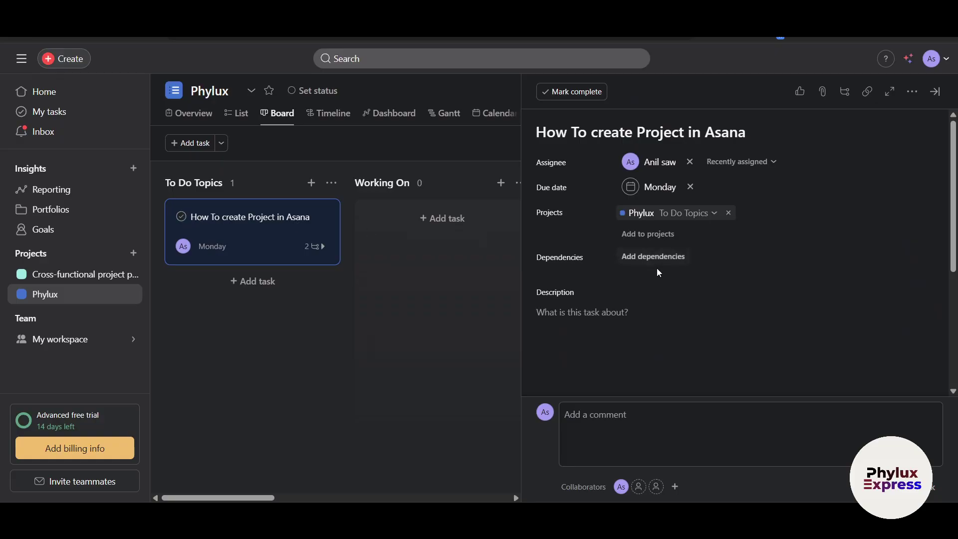
pyautogui.scroll(-5, 668, 289)
pyautogui.click(899, 268)
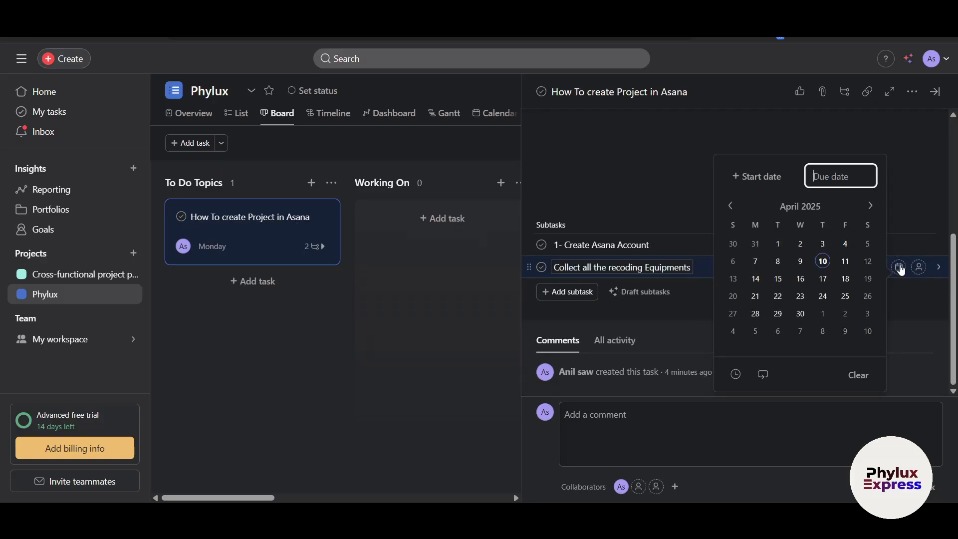
pyautogui.click(919, 326)
pyautogui.click(935, 267)
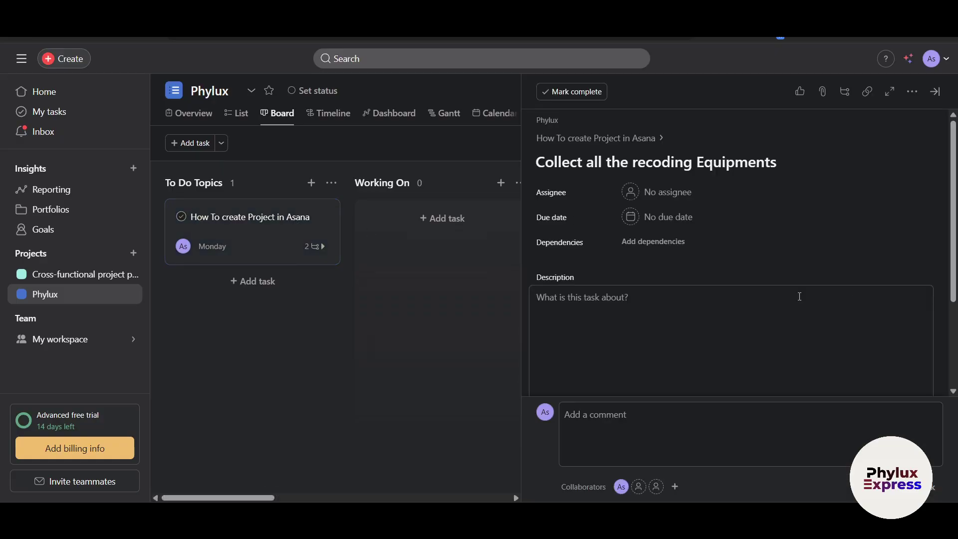
pyautogui.scroll(-2, 798, 341)
pyautogui.click(596, 246)
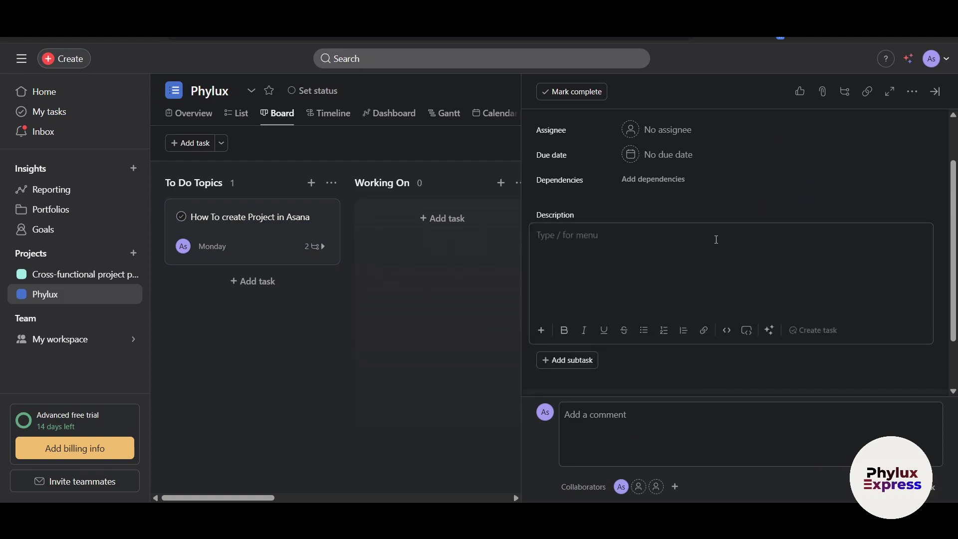
pyautogui.scroll(-2, 728, 350)
pyautogui.scroll(4, 637, 356)
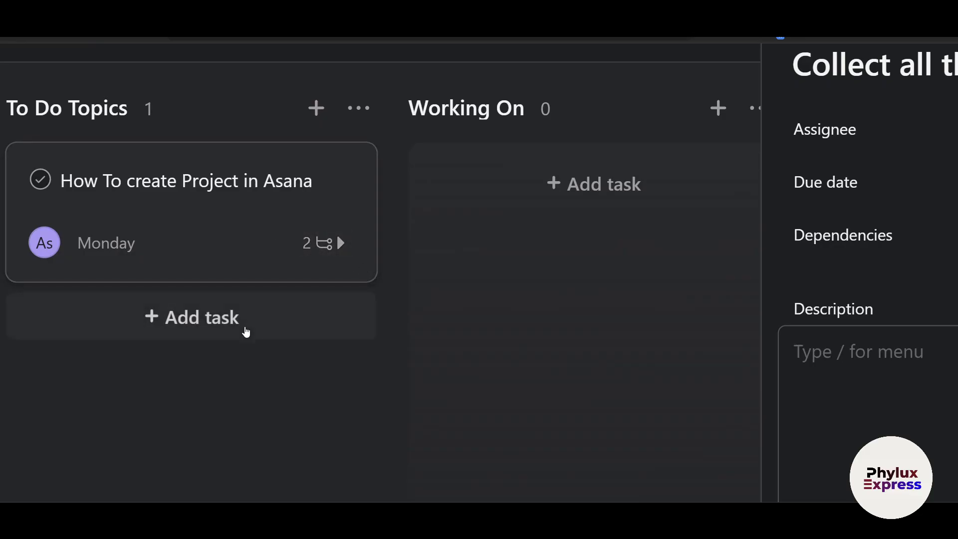
# Step: Add a task named "test 1" to the To Do Topics section and close the task details
pyautogui.click(155, 314)
pyautogui.write('test 1')
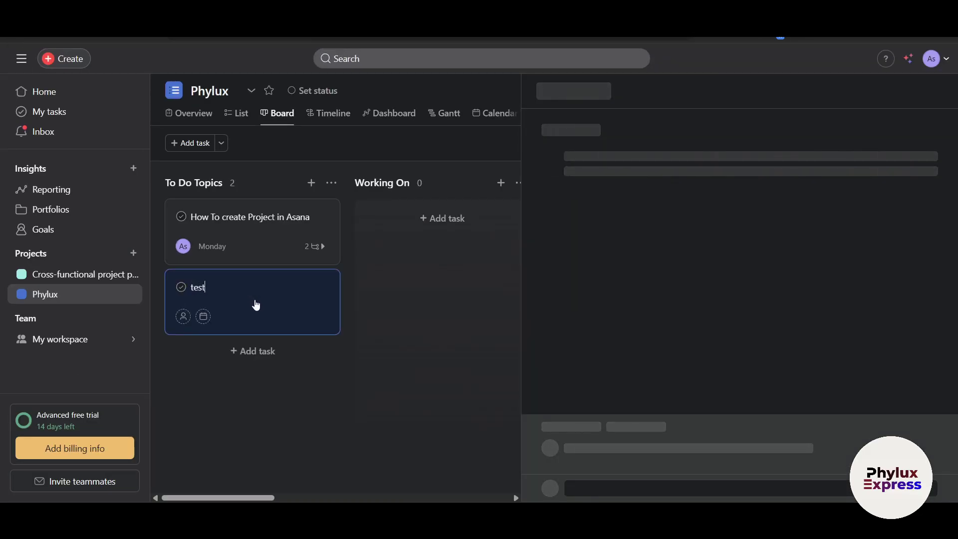
pyautogui.click(307, 399)
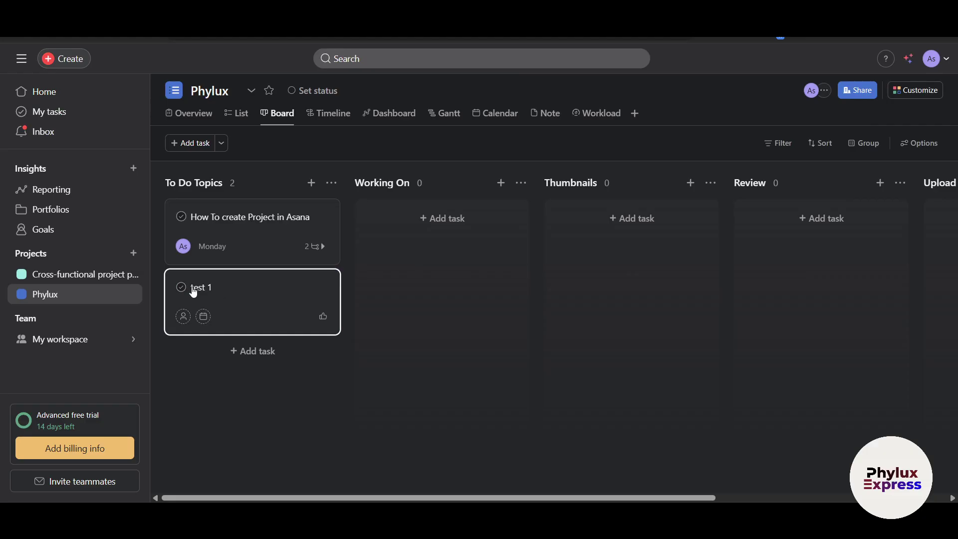
# Step: Expand the subtasks on the How To create Project in Asana card to view them, and collapse them again
pyautogui.moveTo(256, 308); pyautogui.dragTo(257, 307)
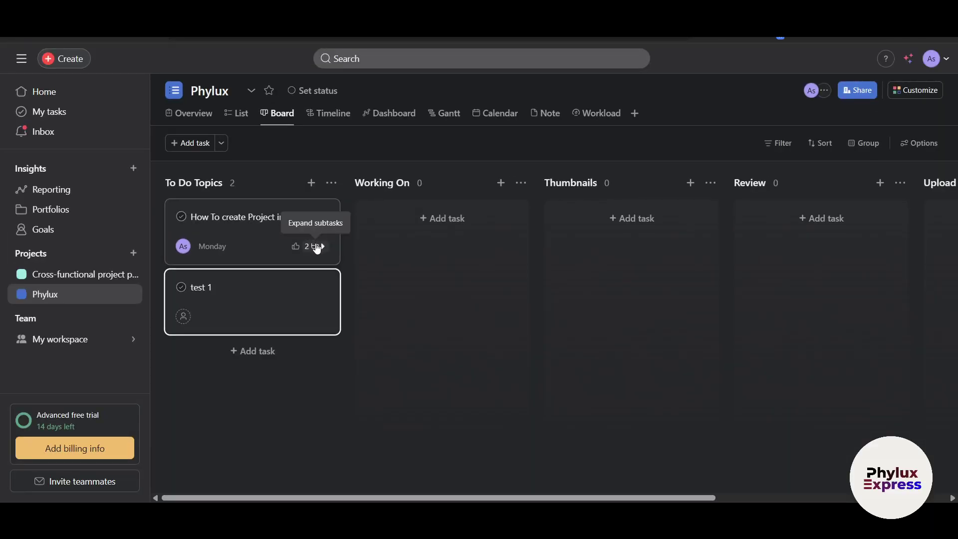
pyautogui.click(317, 248)
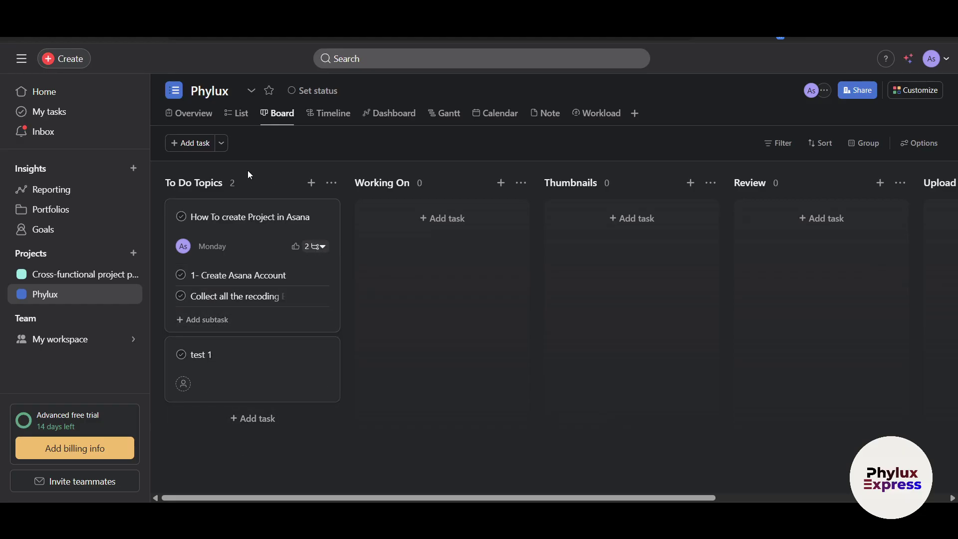
pyautogui.click(315, 246)
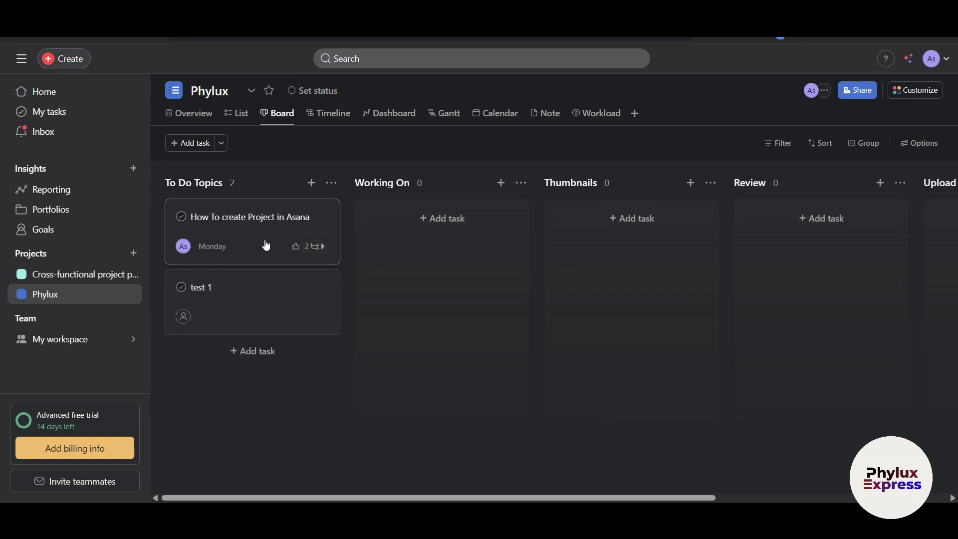
# Step: Expand the subtasks on the How To create Project in Asana card, open its details, look through them and start a comment
pyautogui.click(315, 246)
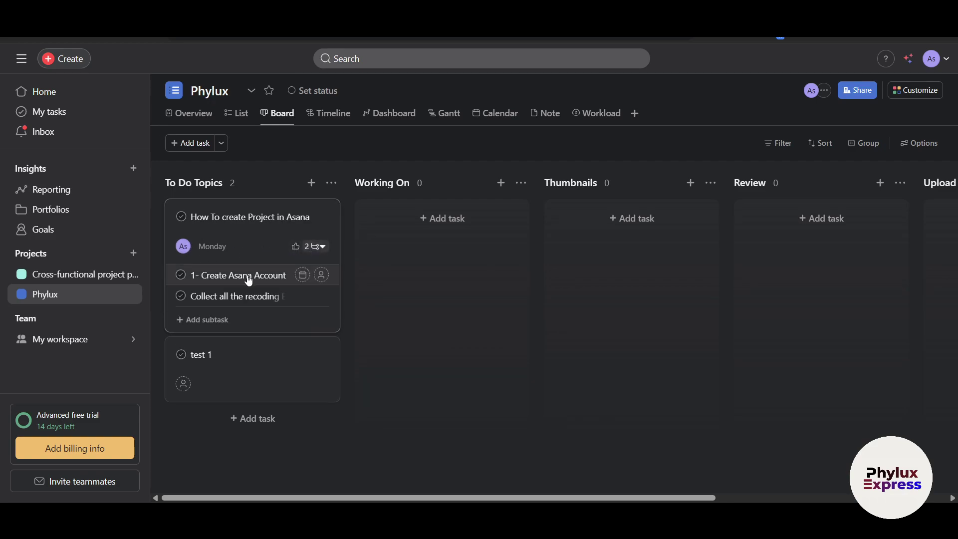
pyautogui.click(252, 232)
pyautogui.scroll(-5, 763, 299)
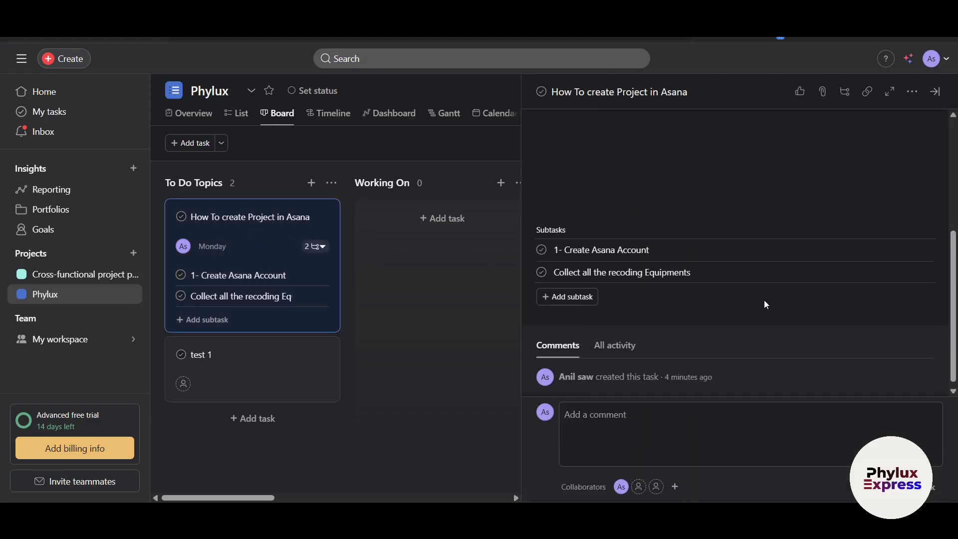
pyautogui.click(631, 424)
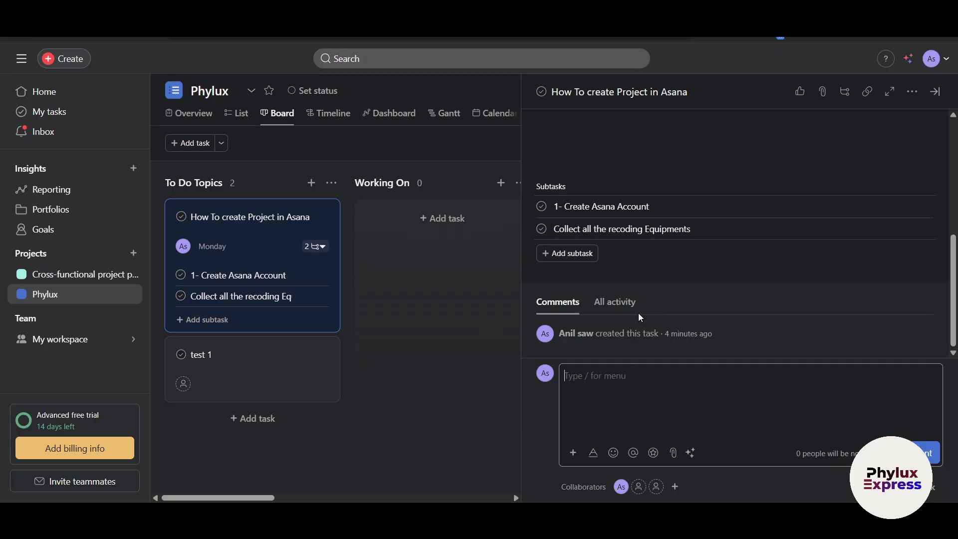
pyautogui.scroll(5, 638, 317)
pyautogui.scroll(-5, 605, 242)
pyautogui.scroll(5, 611, 280)
pyautogui.scroll(-2, 690, 276)
pyautogui.scroll(2, 690, 276)
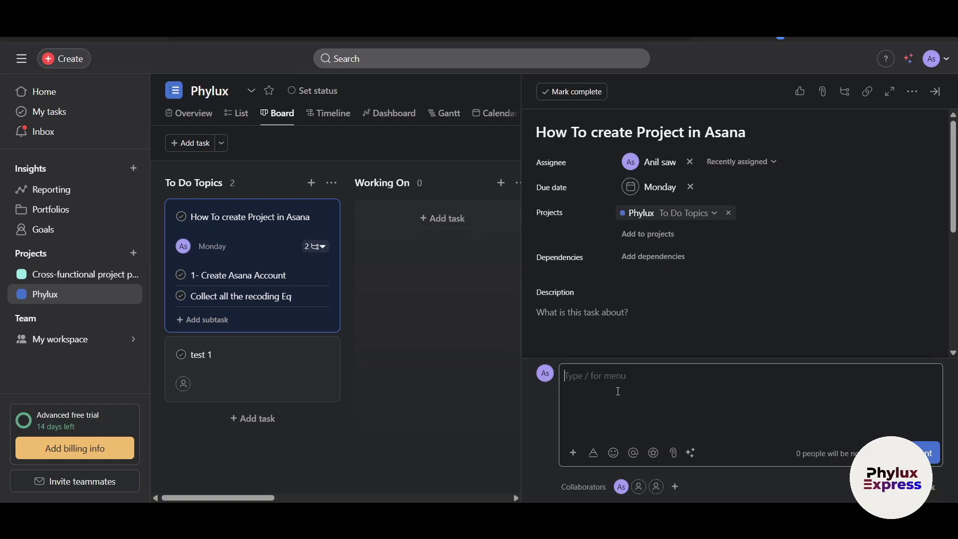
# Step: Post a comment on the task that mentions the assignee and says "can you pls fix this section"
pyautogui.write('@')
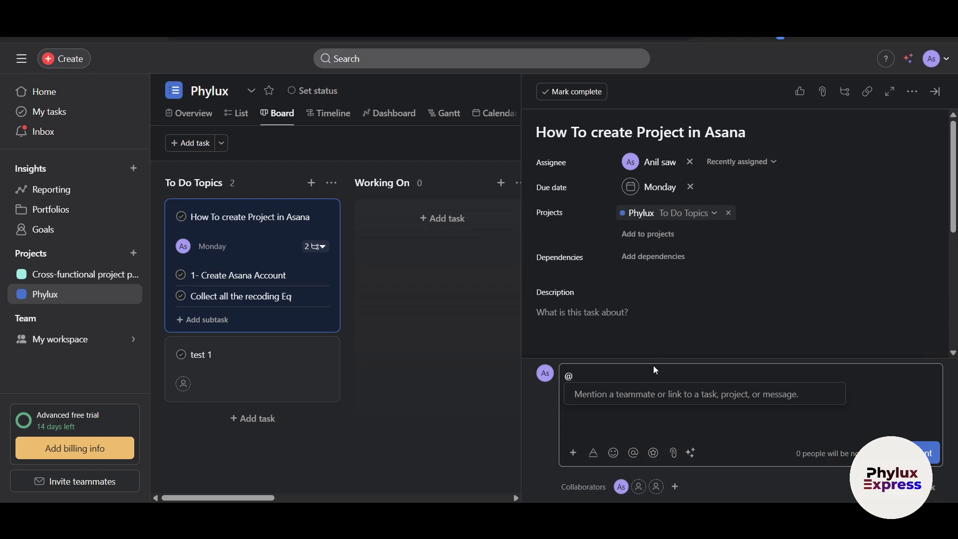
pyautogui.write('anil')
pyautogui.press('Return')
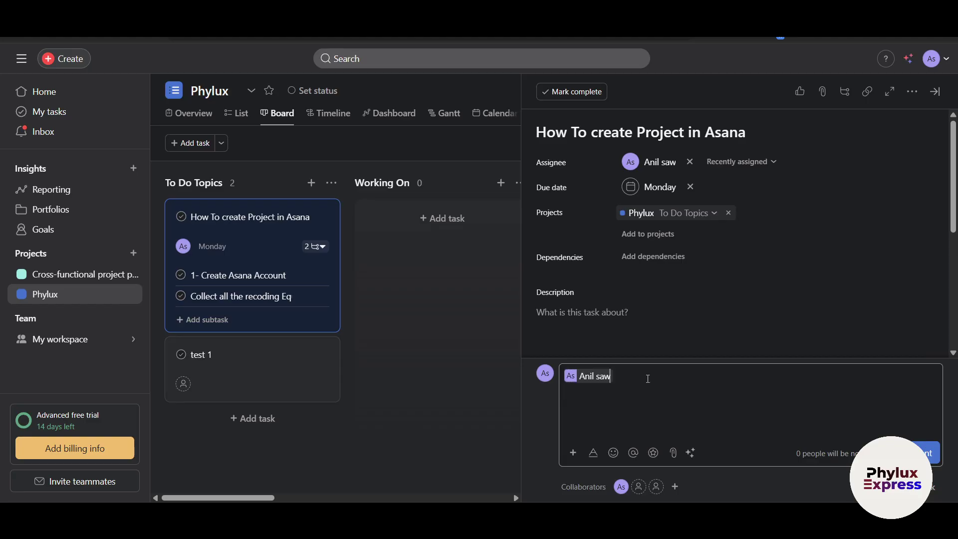
pyautogui.write('can you pls fix this section')
pyautogui.click(927, 452)
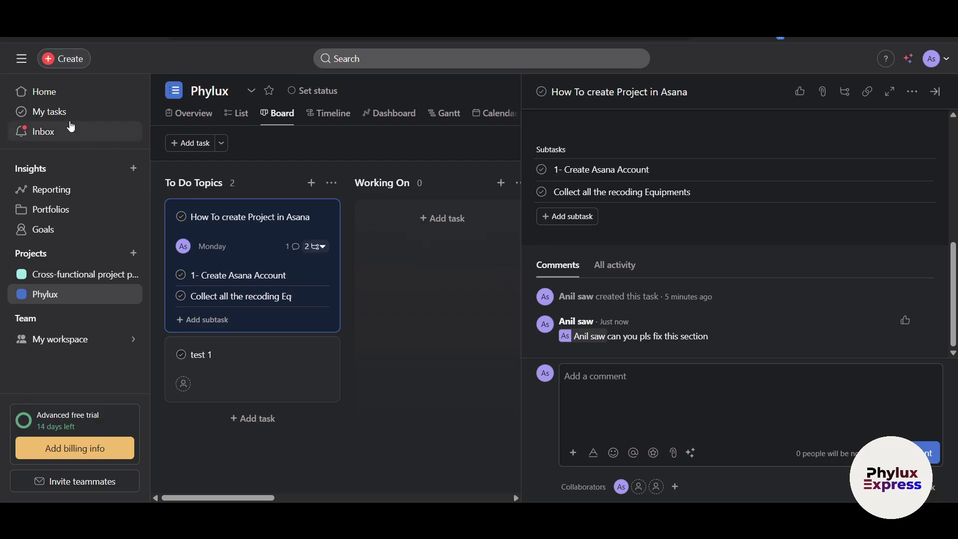
# Step: Check the Inbox activity for notifications, and return to the Board view of the Phylux project
pyautogui.click(64, 134)
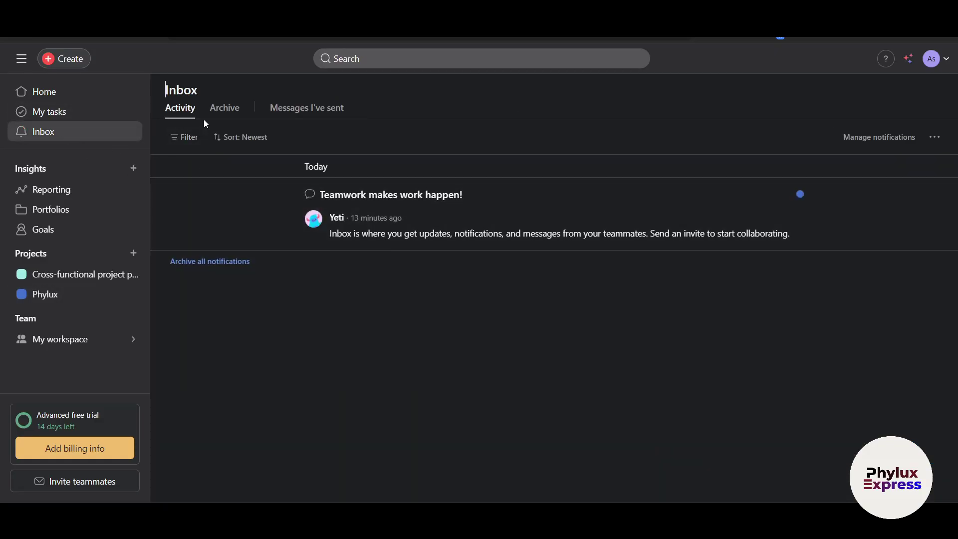
pyautogui.click(77, 297)
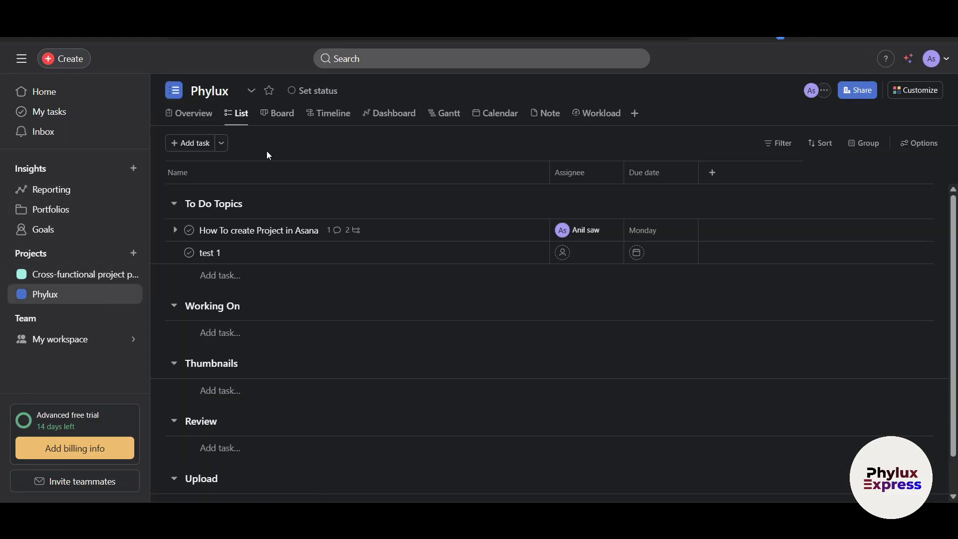
pyautogui.click(278, 114)
# Step: Move the How To create Project in Asana card from To Do Topics to Working On and on to Thumbnails
pyautogui.hscroll(4, 261, 227)
pyautogui.hscroll(-4, 263, 228)
pyautogui.moveTo(212, 228); pyautogui.dragTo(462, 220)
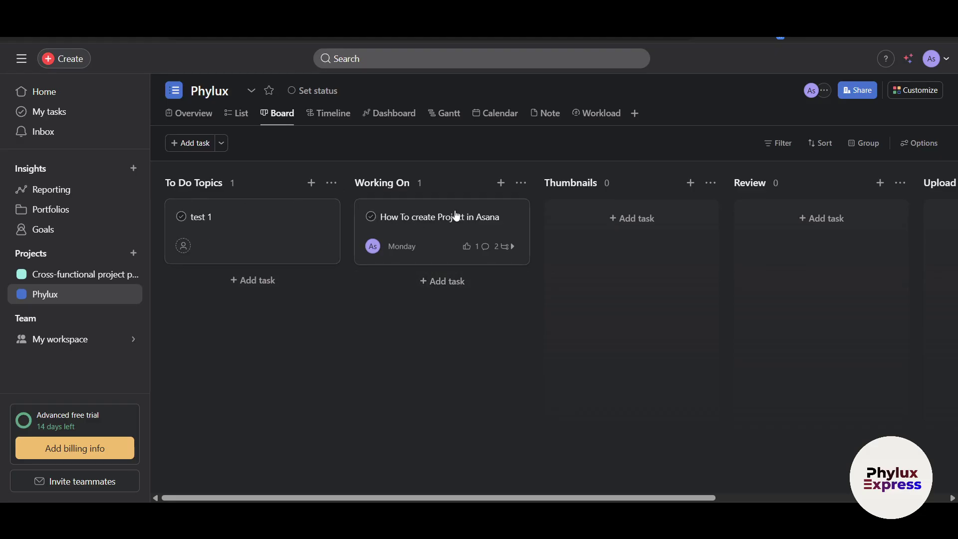
pyautogui.moveTo(442, 223); pyautogui.dragTo(627, 244)
pyautogui.moveTo(414, 241); pyautogui.dragTo(623, 229)
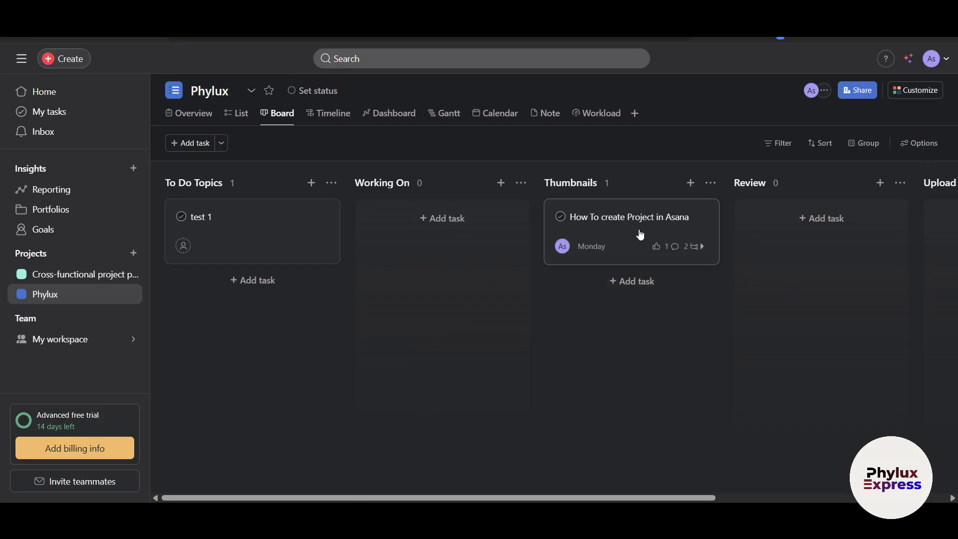
# Step: Open the How To create Project in Asana card in the Thumbnails section, look through its details and copy the task link
pyautogui.hscroll(3, 642, 233)
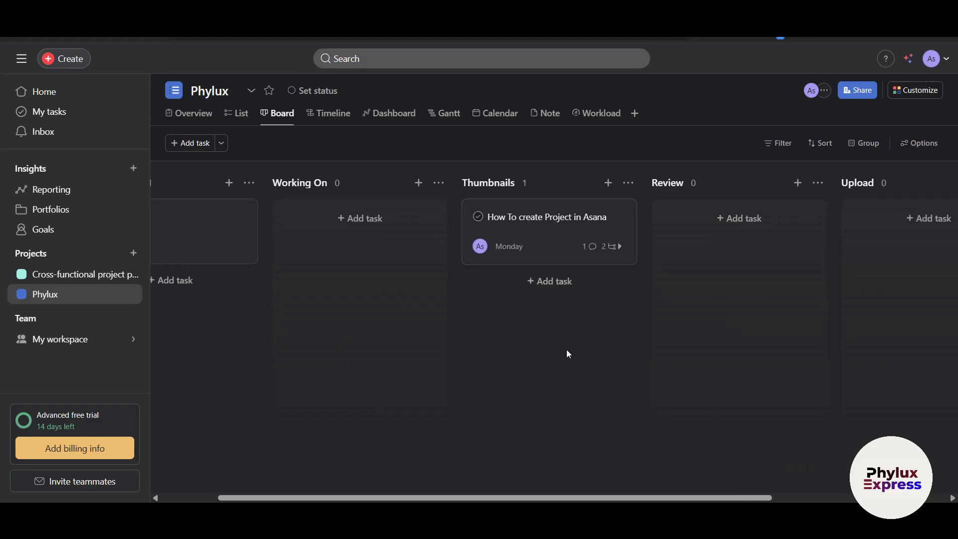
pyautogui.hscroll(3, 544, 357)
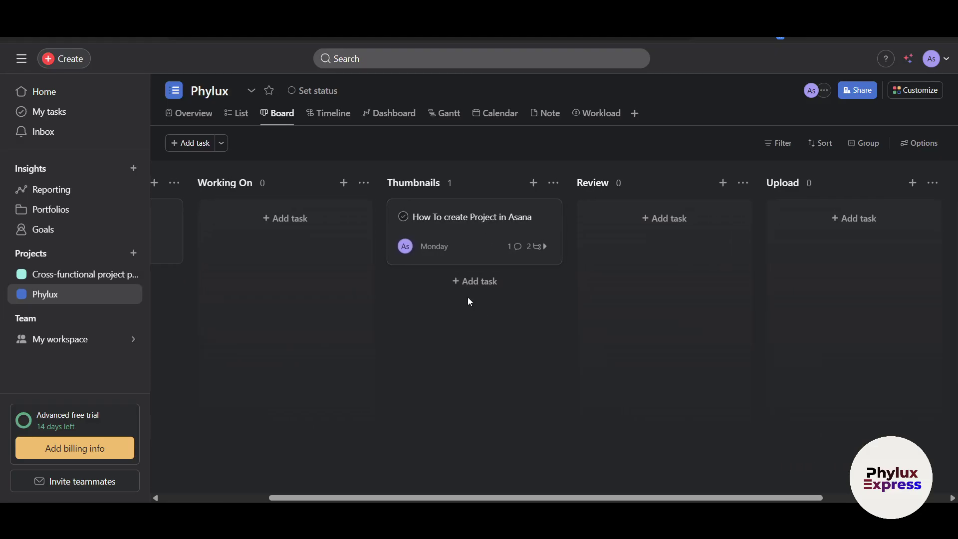
pyautogui.hscroll(-4, 482, 415)
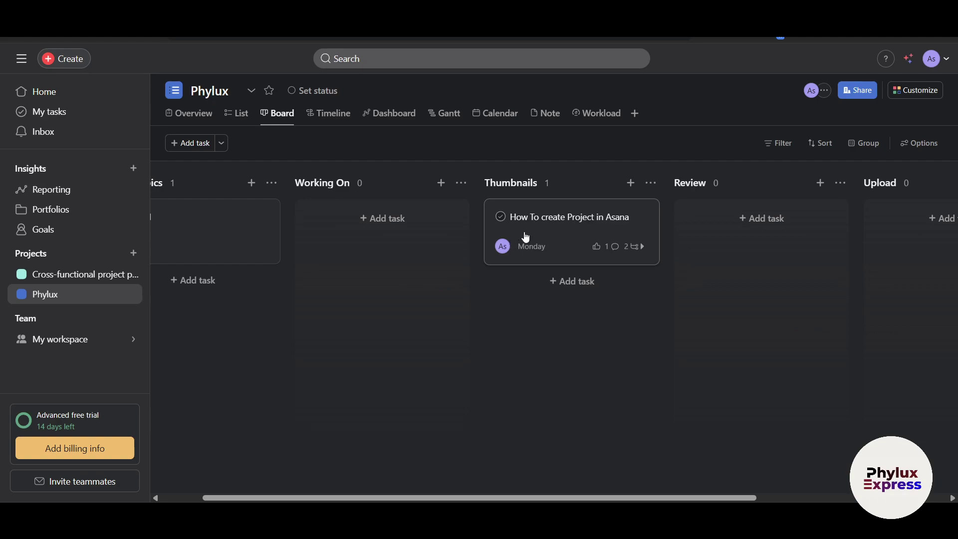
pyautogui.click(557, 224)
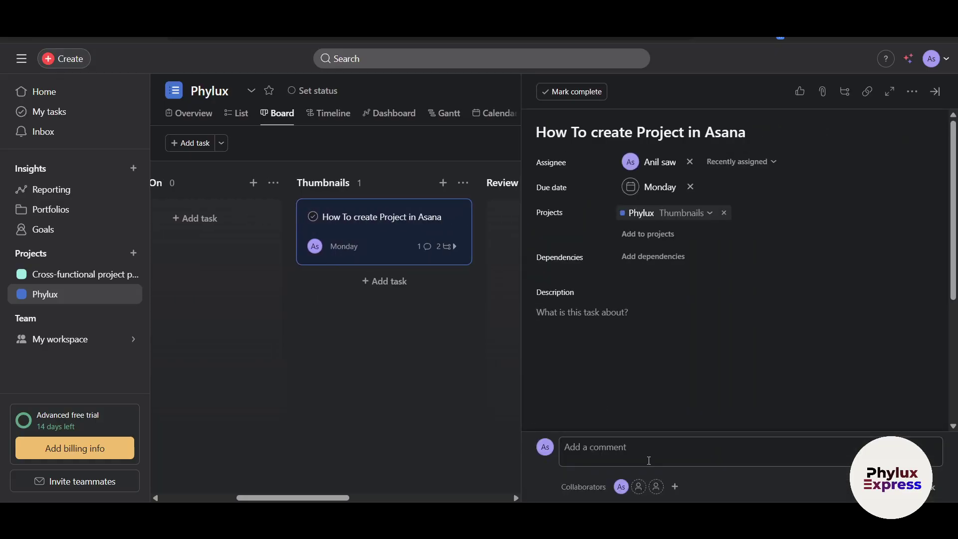
pyautogui.scroll(-10, 654, 424)
pyautogui.scroll(10, 776, 316)
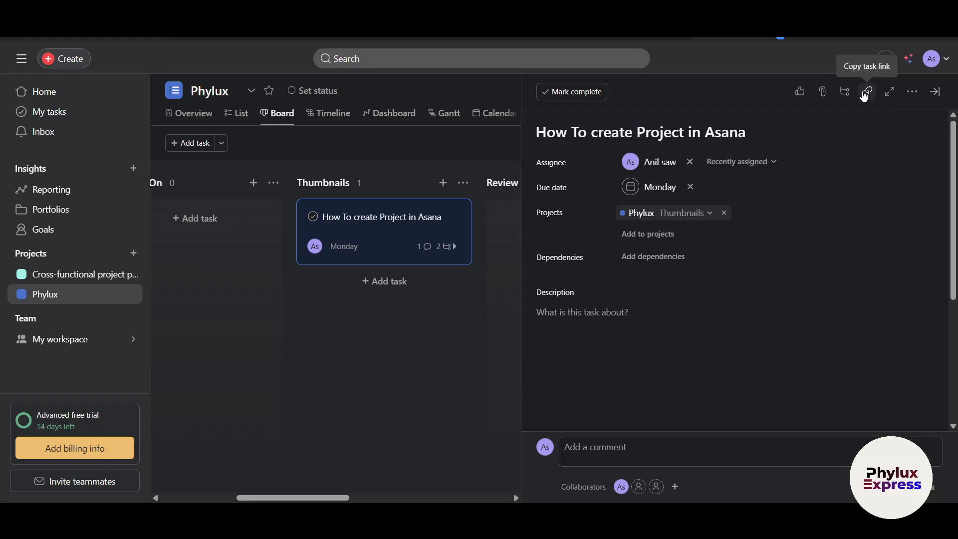
pyautogui.click(868, 93)
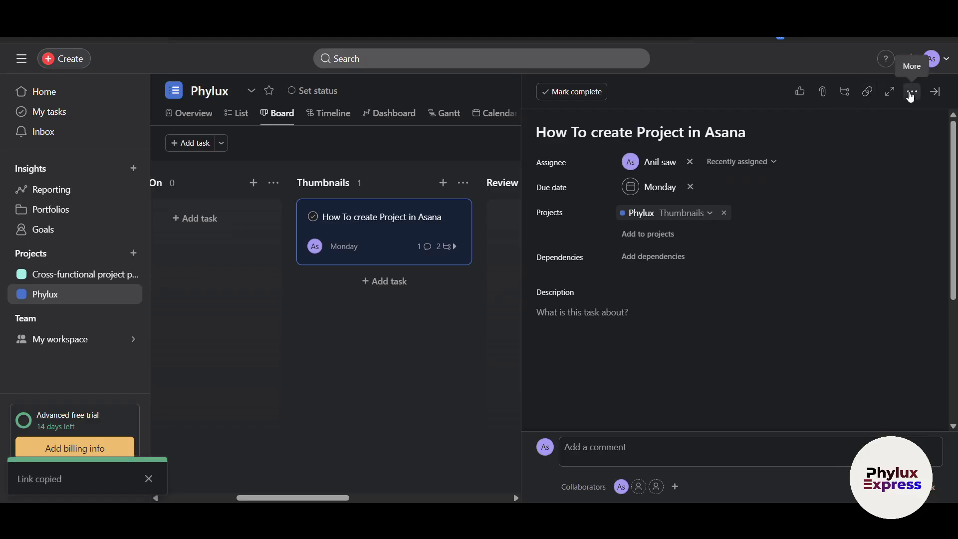
# Step: Look through the task's additional actions and the insert options for its comment without choosing any
pyautogui.click(912, 92)
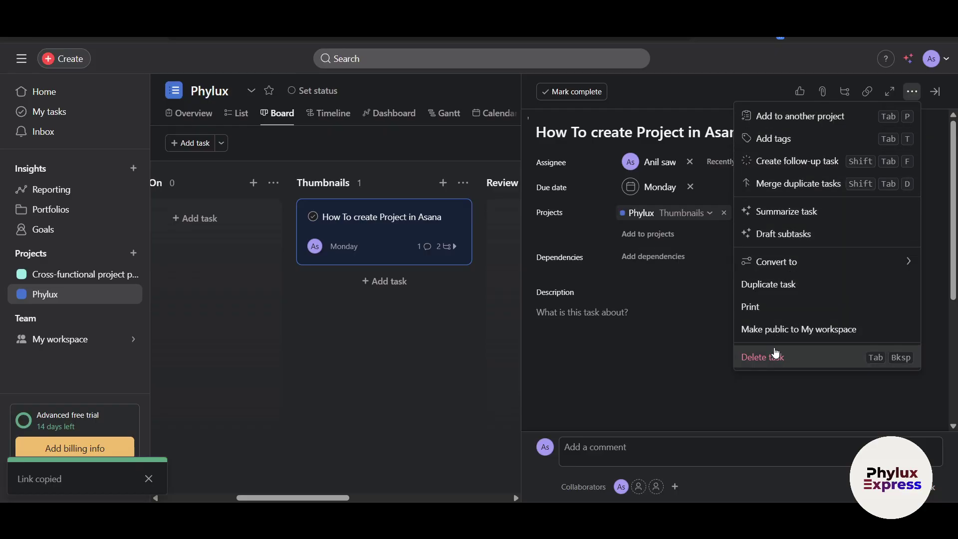
pyautogui.click(771, 392)
pyautogui.click(694, 450)
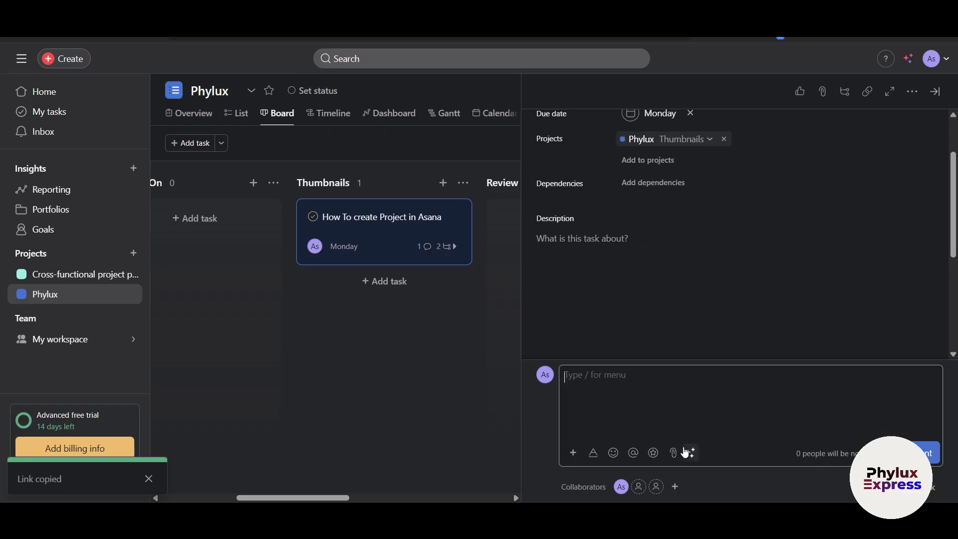
pyautogui.click(573, 453)
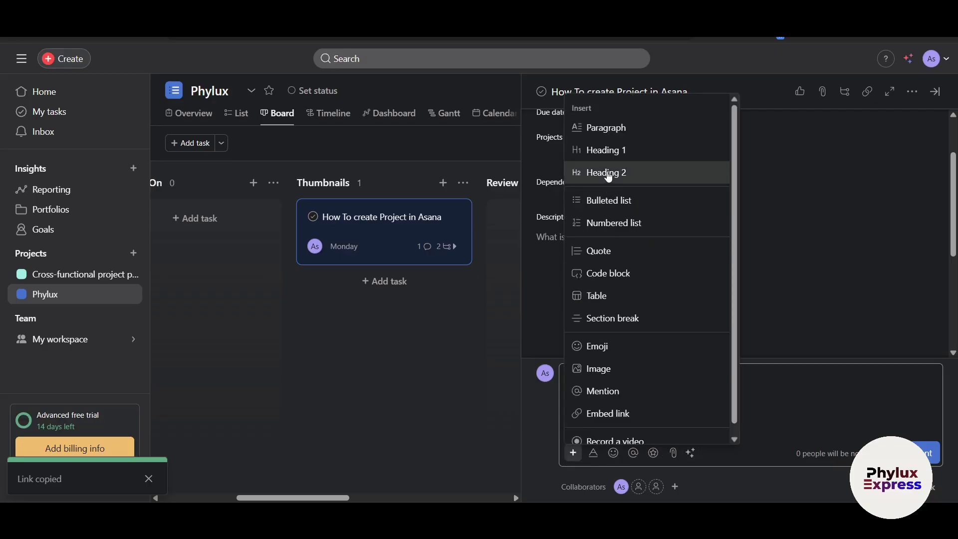
pyautogui.scroll(-2, 614, 322)
pyautogui.click(835, 426)
pyautogui.scroll(3, 874, 308)
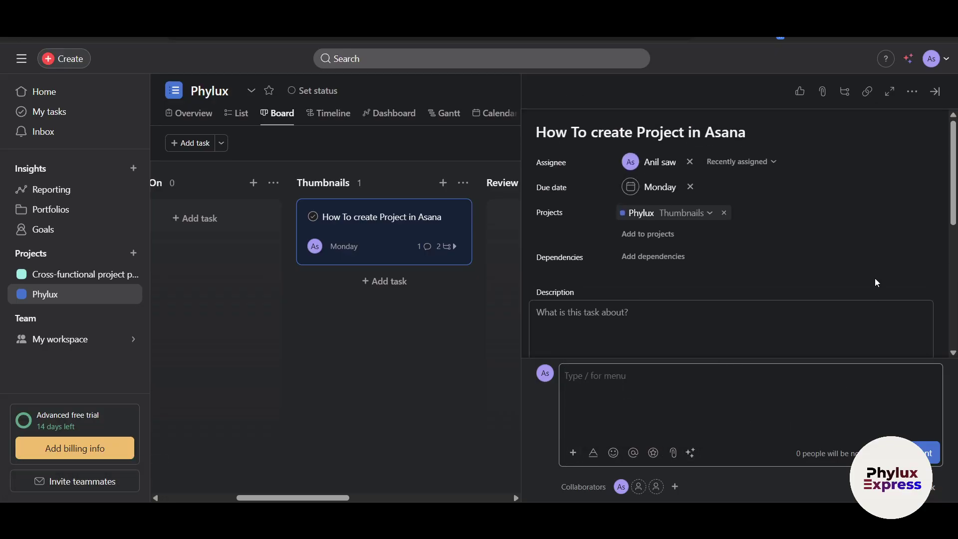
# Step: View the task details in full screen, restore the normal size and close the details
pyautogui.click(890, 91)
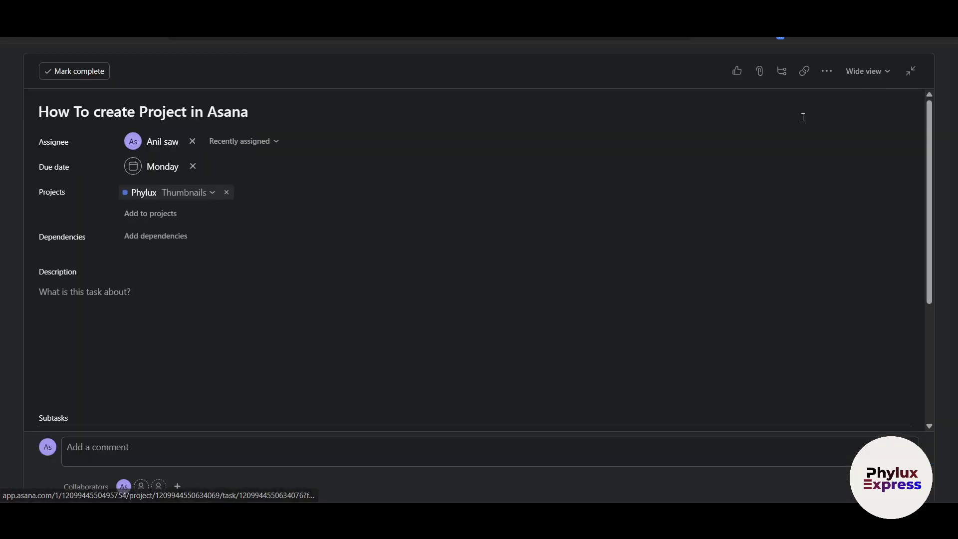
pyautogui.click(911, 71)
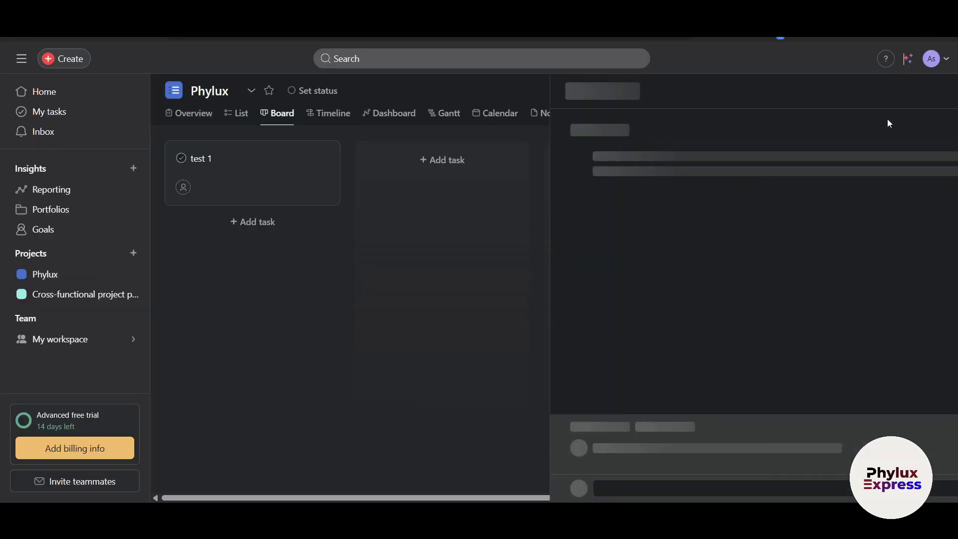
pyautogui.click(437, 369)
# Step: Move the How To create Project in Asana card to the Review section and back to To Do Topics
pyautogui.moveTo(359, 214); pyautogui.dragTo(566, 231)
pyautogui.hscroll(1, 519, 225)
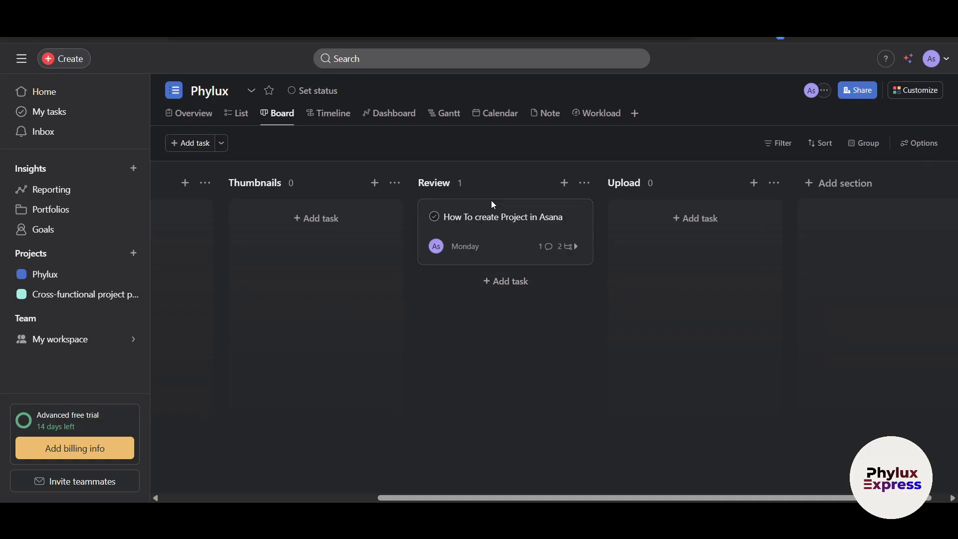
pyautogui.moveTo(489, 217); pyautogui.dragTo(267, 225)
pyautogui.hscroll(-5, 608, 275)
pyautogui.hscroll(5, 492, 279)
pyautogui.moveTo(198, 214); pyautogui.dragTo(233, 222)
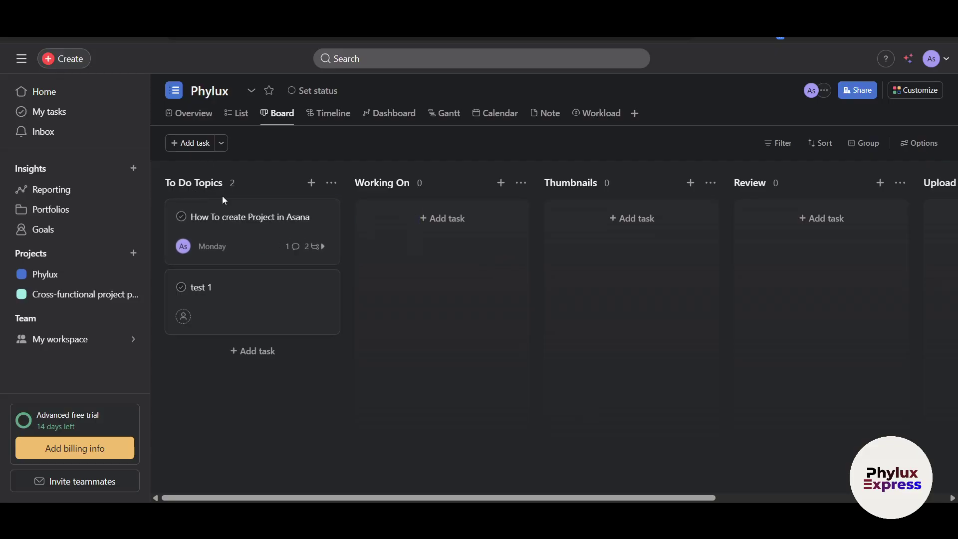
# Step: View the project list, and on the timeline move the How To create Project in Asana task to Review with dates Apr 15 – 22
pyautogui.click(237, 115)
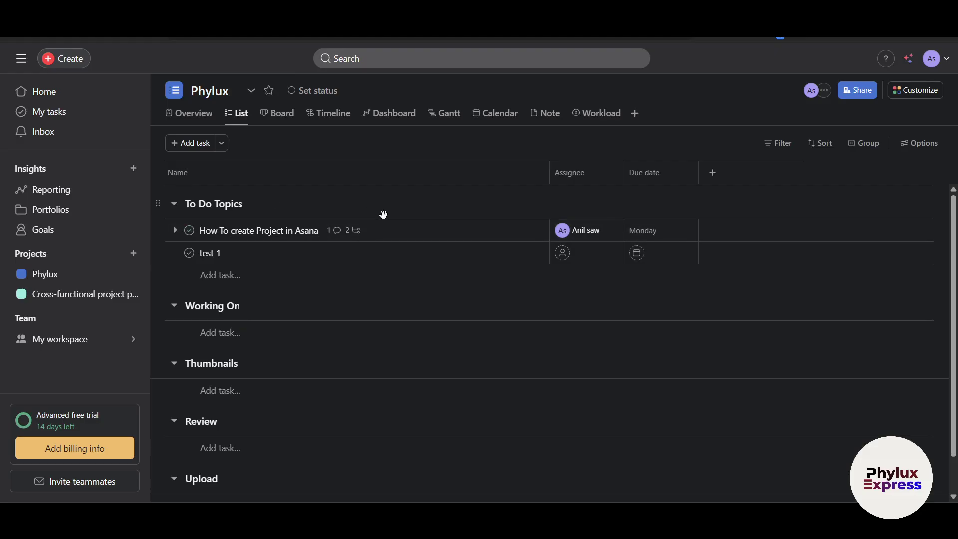
pyautogui.click(328, 115)
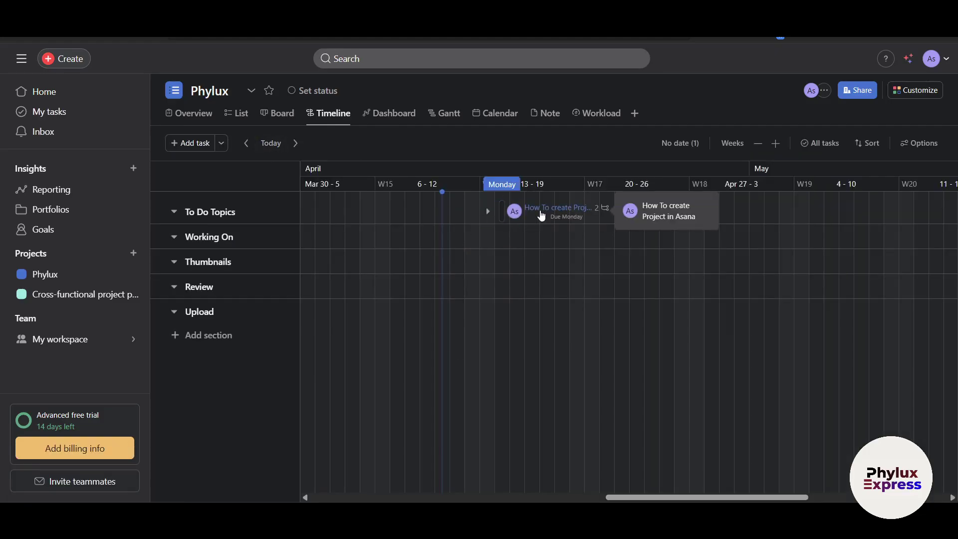
pyautogui.moveTo(512, 212); pyautogui.dragTo(623, 306)
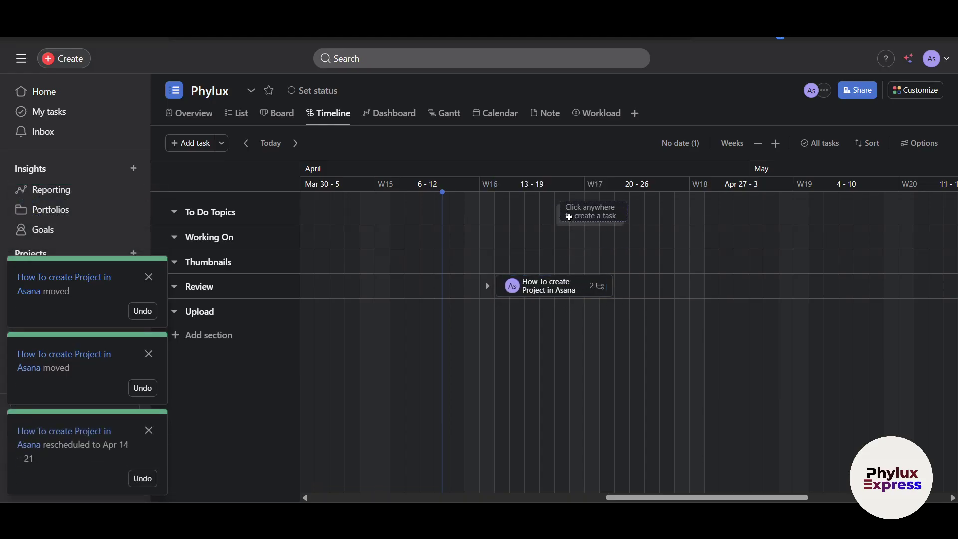
pyautogui.moveTo(570, 290); pyautogui.dragTo(748, 302)
# Step: Compare the rescheduled task's section and dates between the Board and Timeline views
pyautogui.click(277, 113)
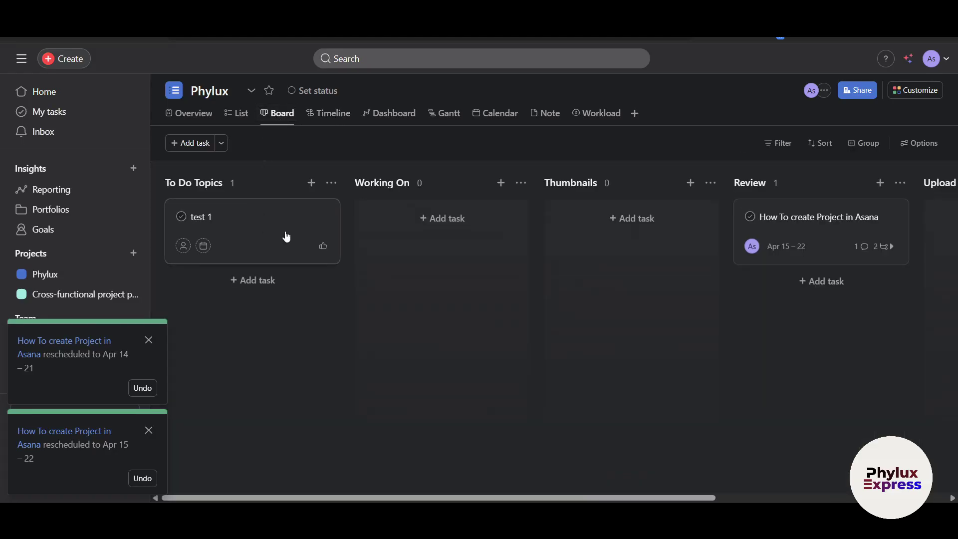
pyautogui.click(327, 113)
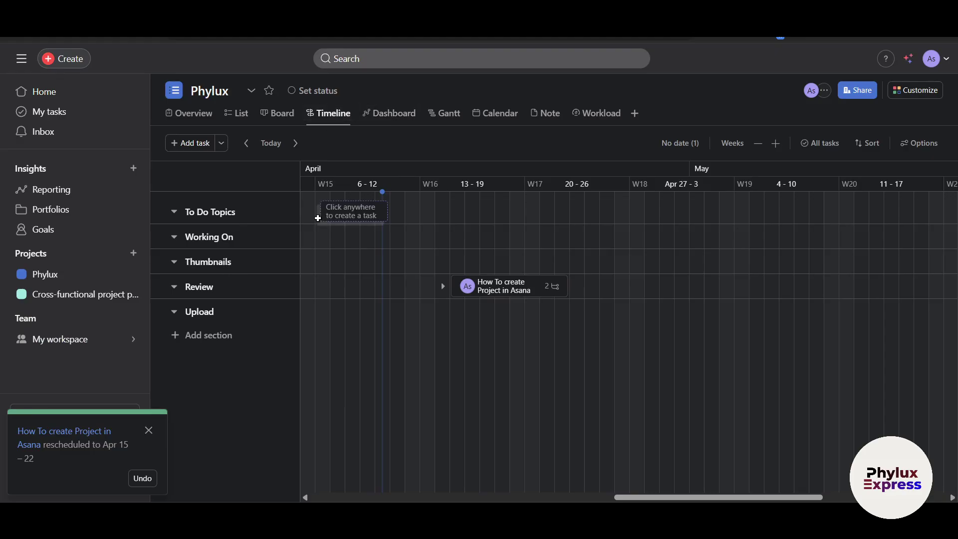
pyautogui.click(292, 119)
pyautogui.hscroll(3, 410, 218)
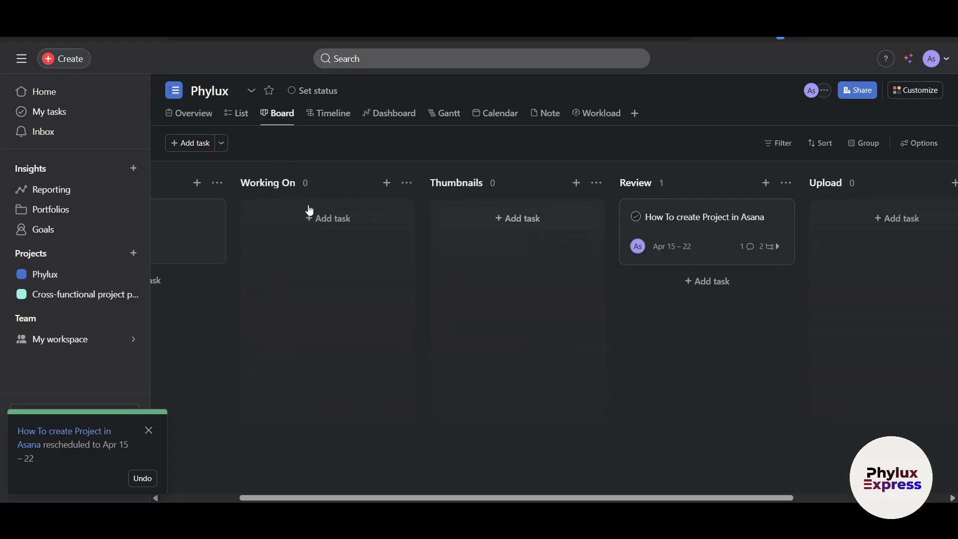
# Step: Open the How To create Project in Asana card in Review, check its section choices without changing them, and close the details
pyautogui.click(707, 222)
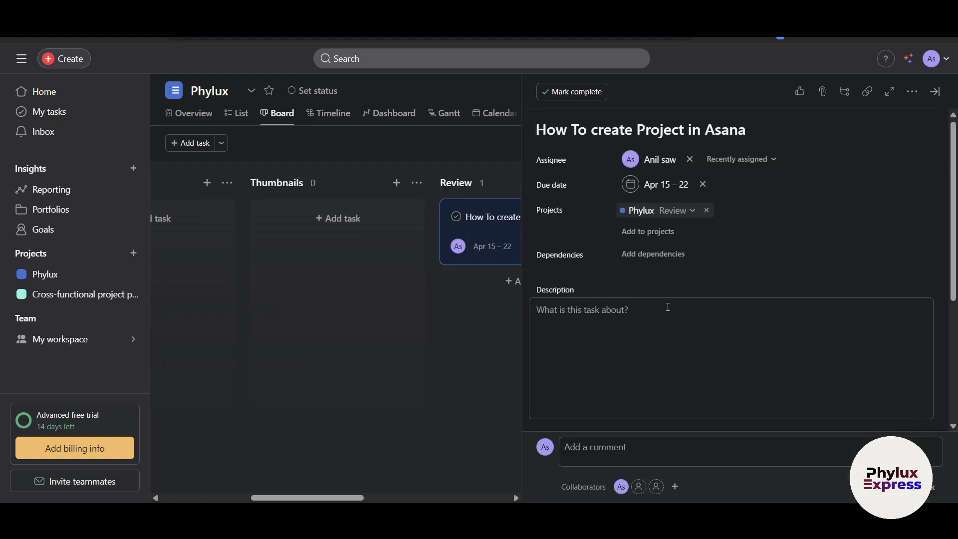
pyautogui.click(688, 214)
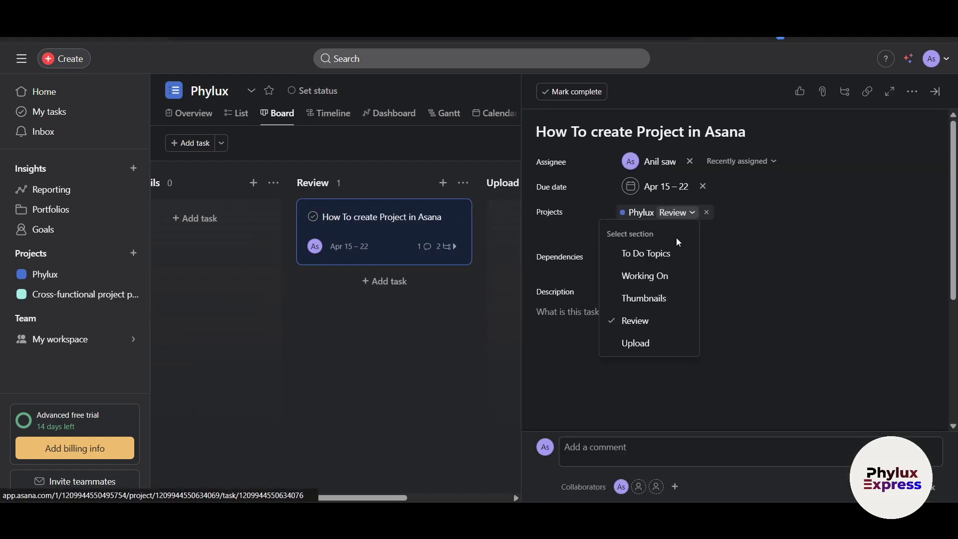
pyautogui.click(804, 279)
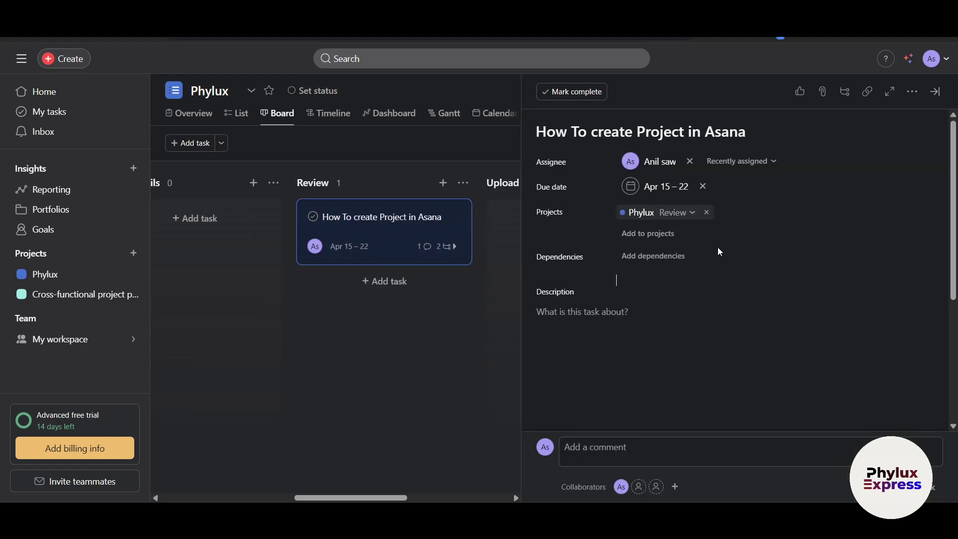
pyautogui.click(439, 379)
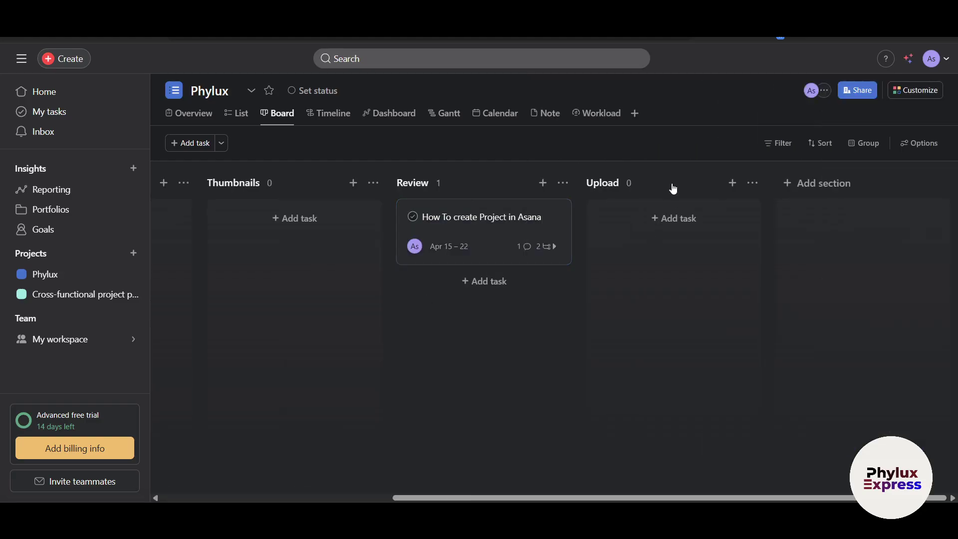
# Step: Review the project's Timeline and List views, and examine the task counts and charts on its Dashboard
pyautogui.click(392, 120)
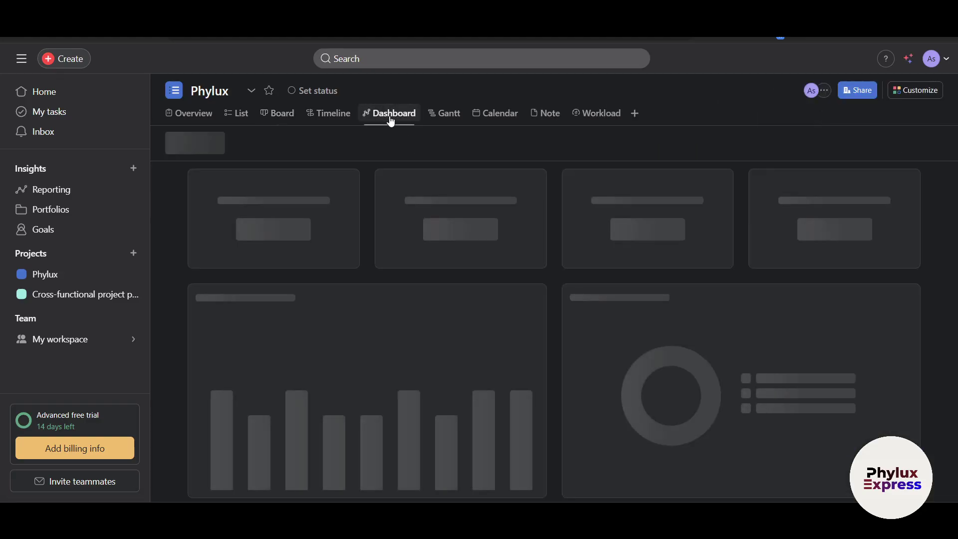
pyautogui.click(330, 119)
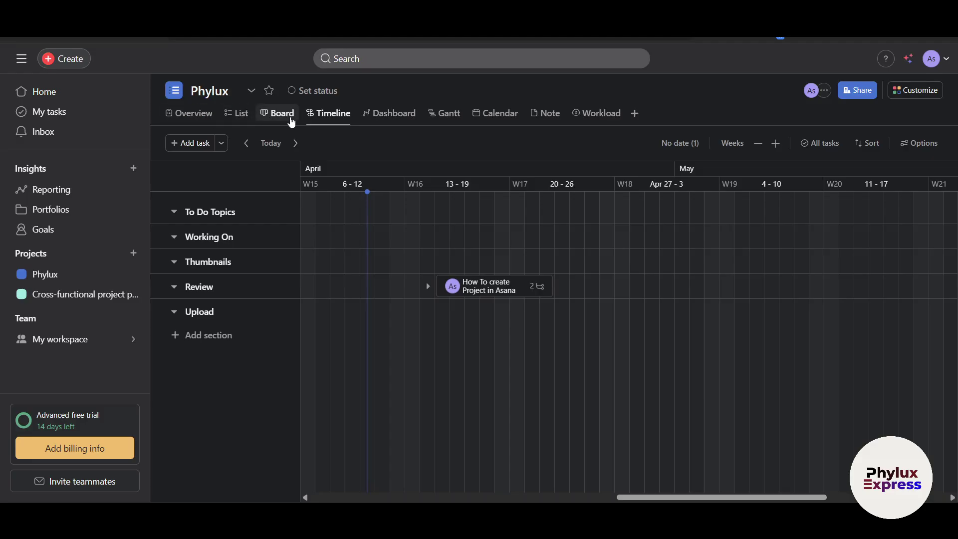
pyautogui.click(238, 115)
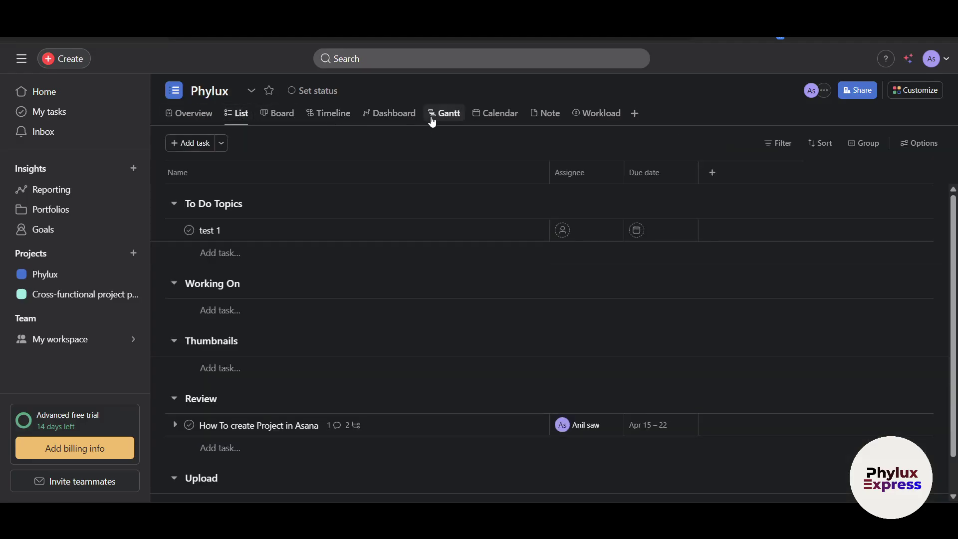
pyautogui.click(401, 117)
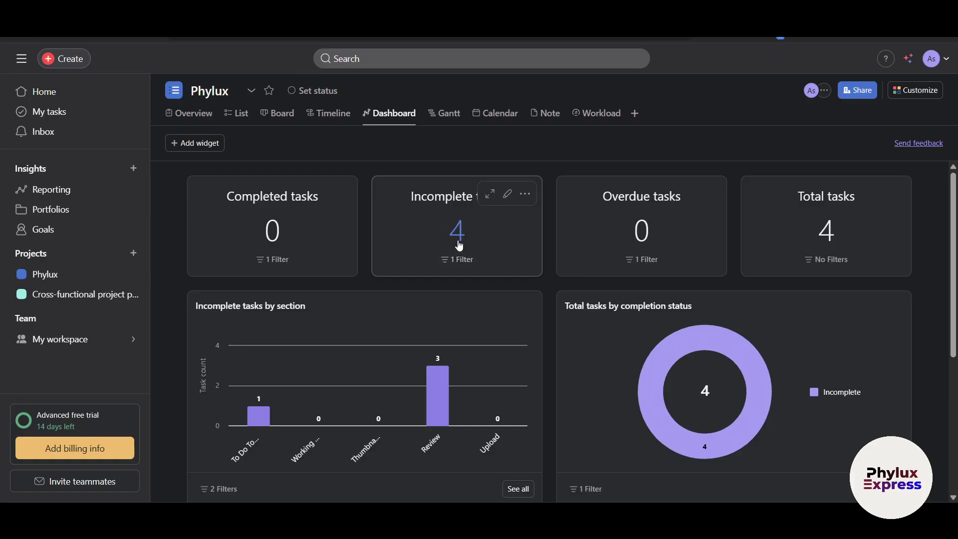
pyautogui.scroll(-3, 458, 253)
pyautogui.scroll(-1, 458, 253)
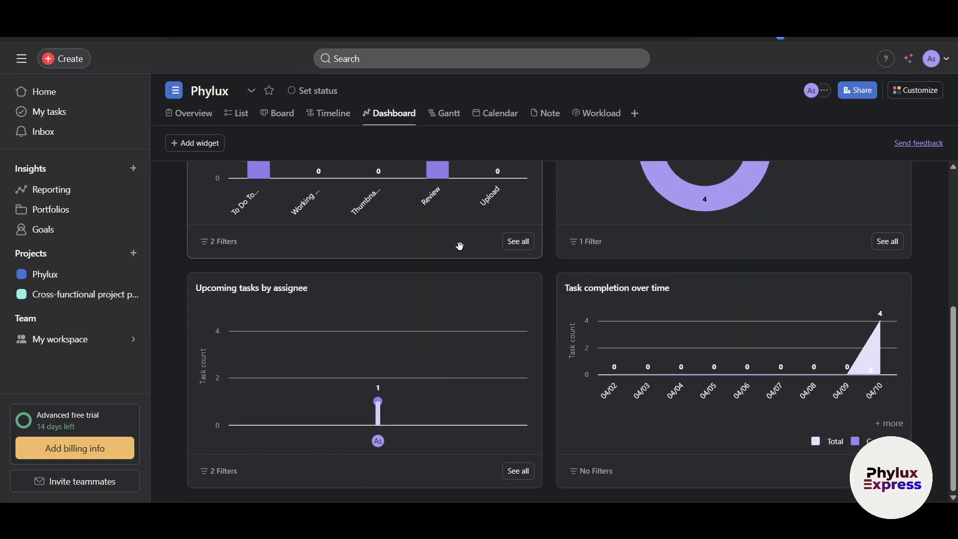
pyautogui.scroll(5, 498, 267)
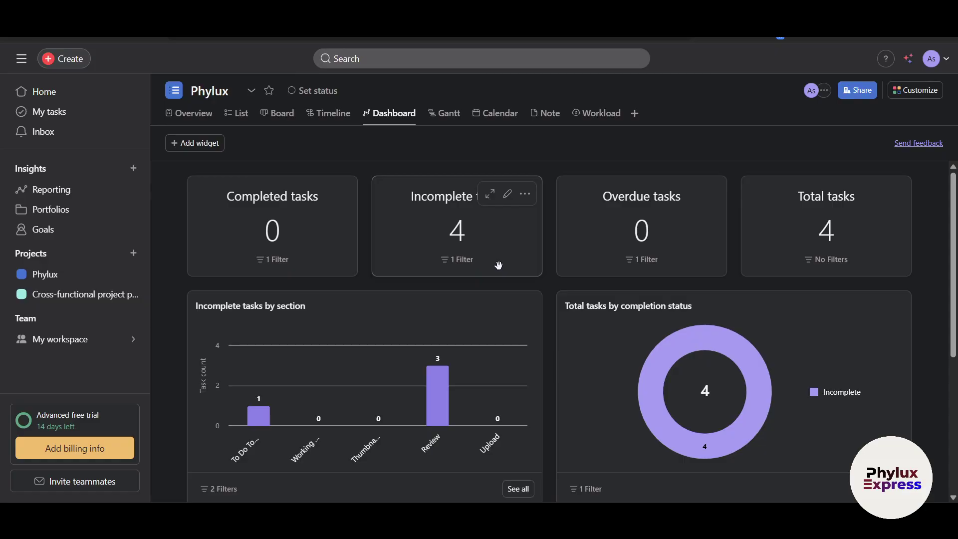
# Step: In the Gantt view, move the How To create Project in Asana task from Review to Upload, and on to Thumbnails
pyautogui.click(439, 113)
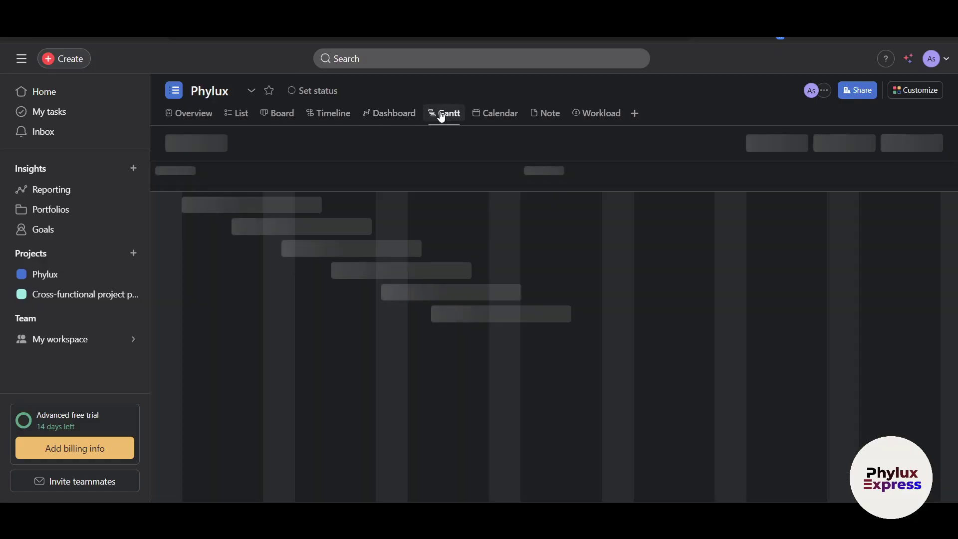
pyautogui.scroll(-2, 620, 383)
pyautogui.scroll(2, 620, 384)
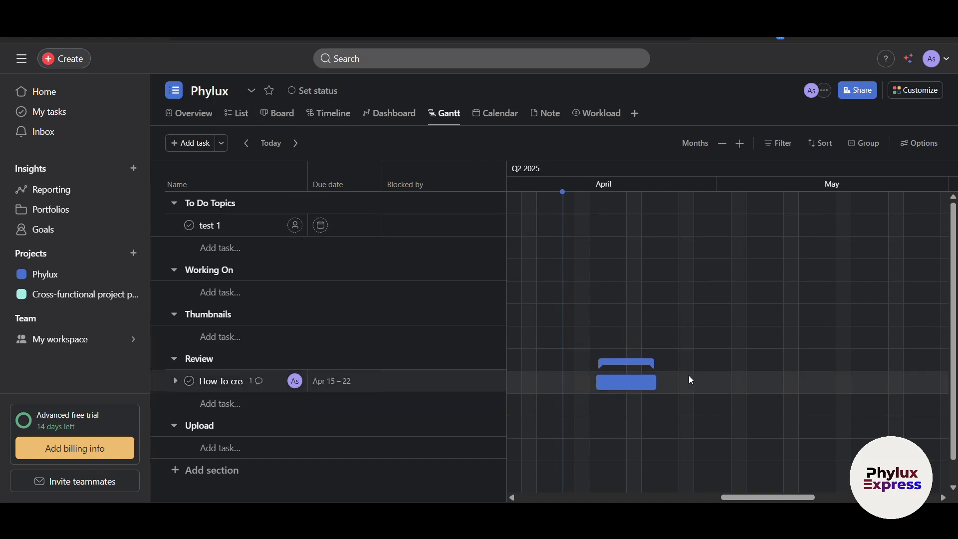
pyautogui.scroll(-1, 688, 380)
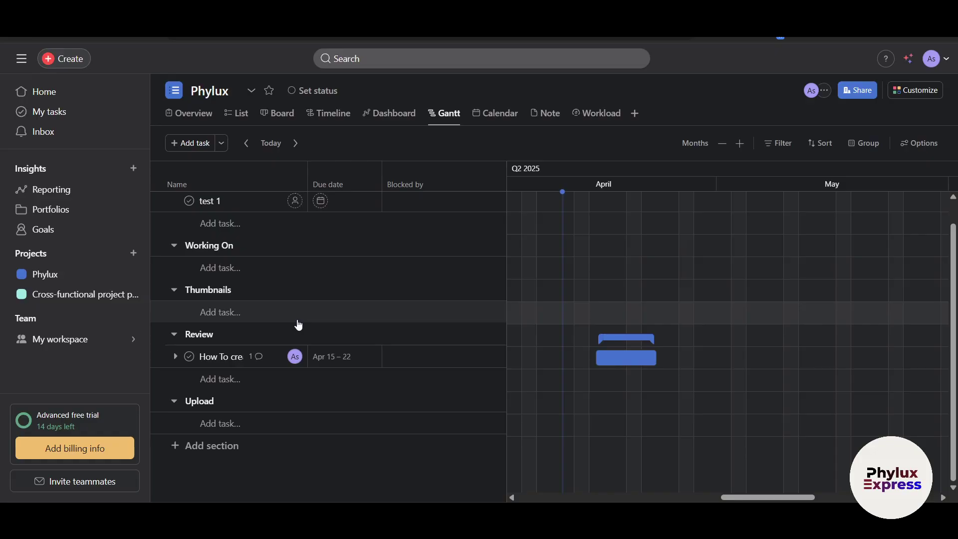
pyautogui.moveTo(157, 356); pyautogui.dragTo(172, 412)
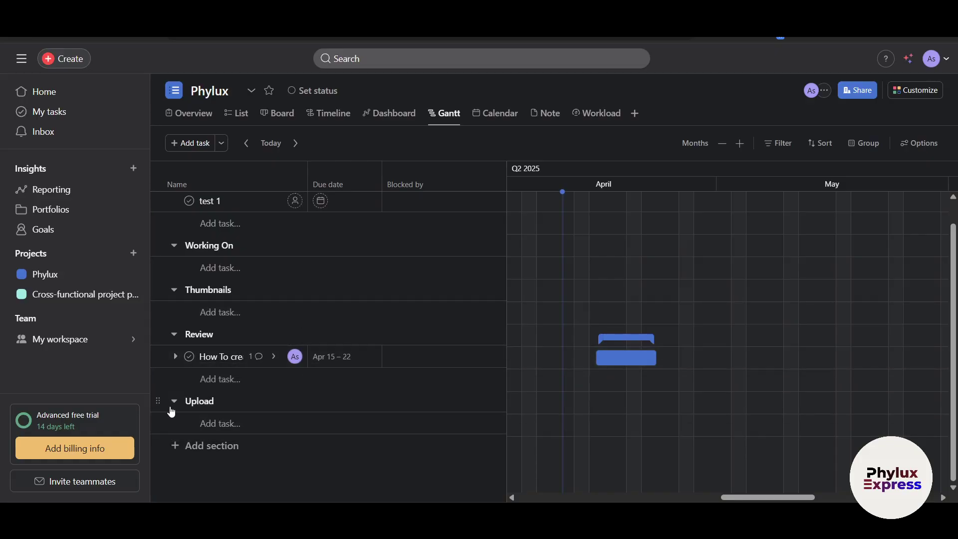
pyautogui.moveTo(626, 357); pyautogui.dragTo(627, 425)
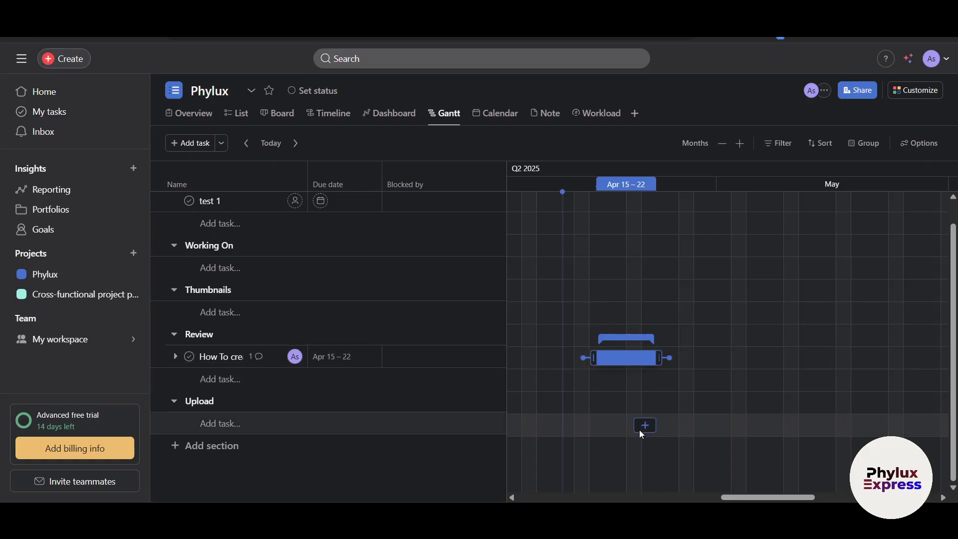
pyautogui.moveTo(658, 358)
pyautogui.mouseDown()
pyautogui.moveTo(675, 361)
pyautogui.moveTo(657, 359)
pyautogui.mouseUp()
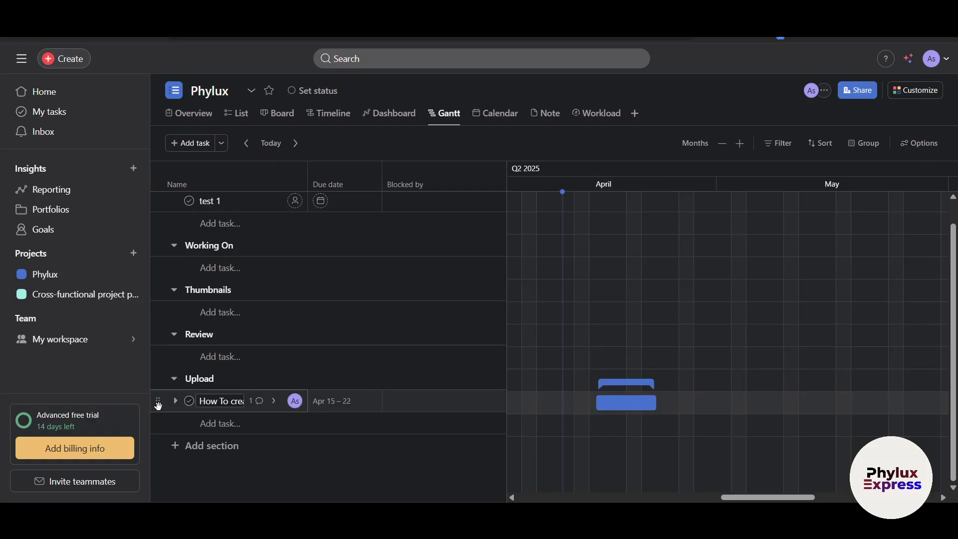
pyautogui.moveTo(157, 402); pyautogui.dragTo(155, 300)
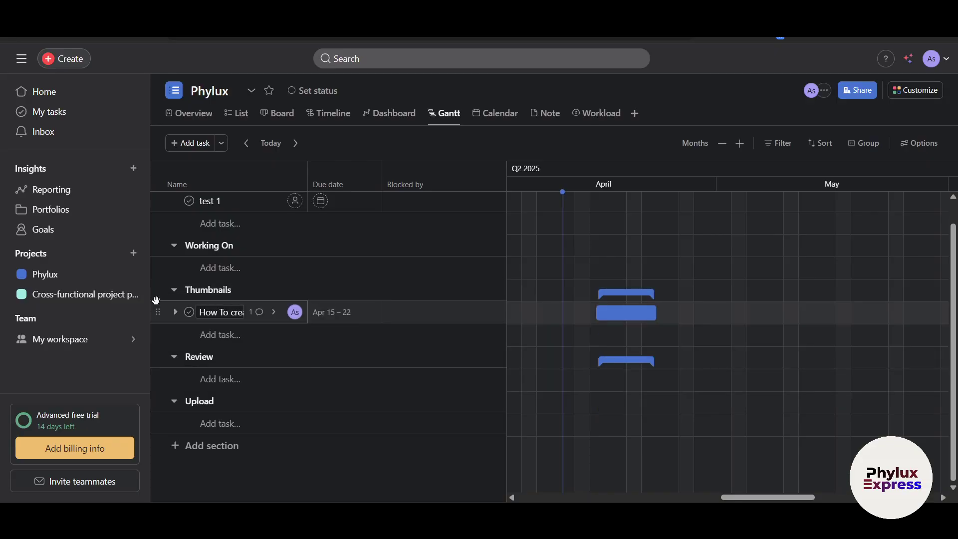
# Step: View the project's Calendar with a blank task entry on Monday, April 7, and place the cursor in the body of the Note view
pyautogui.click(496, 114)
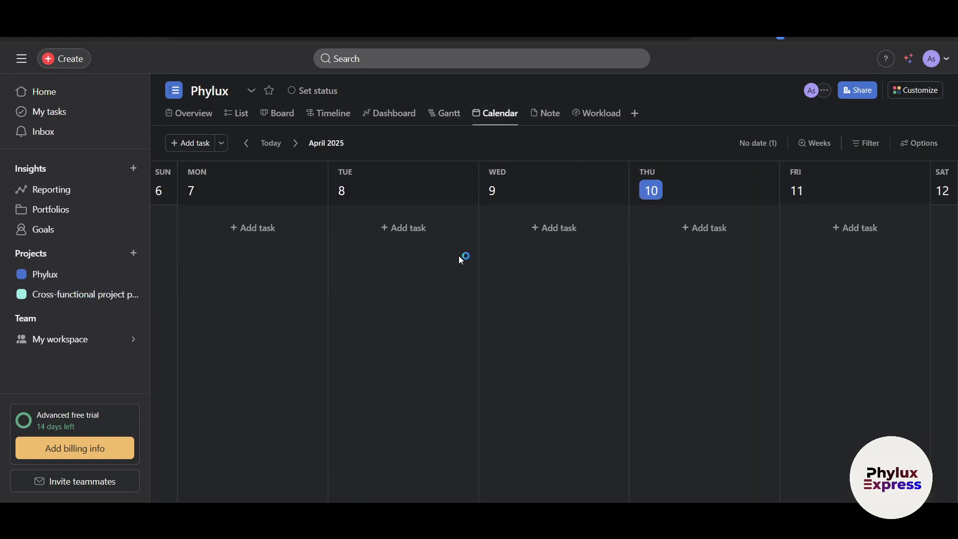
pyautogui.click(225, 228)
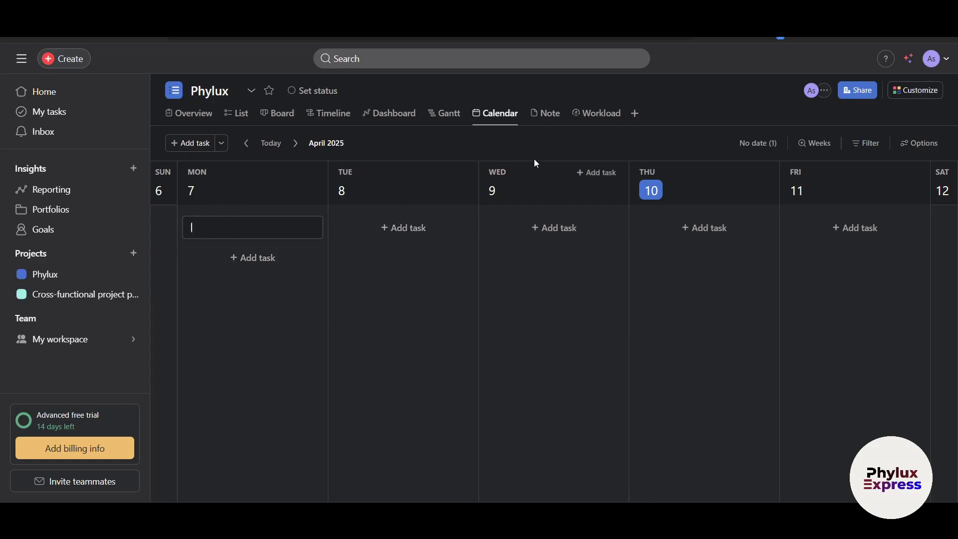
pyautogui.click(544, 113)
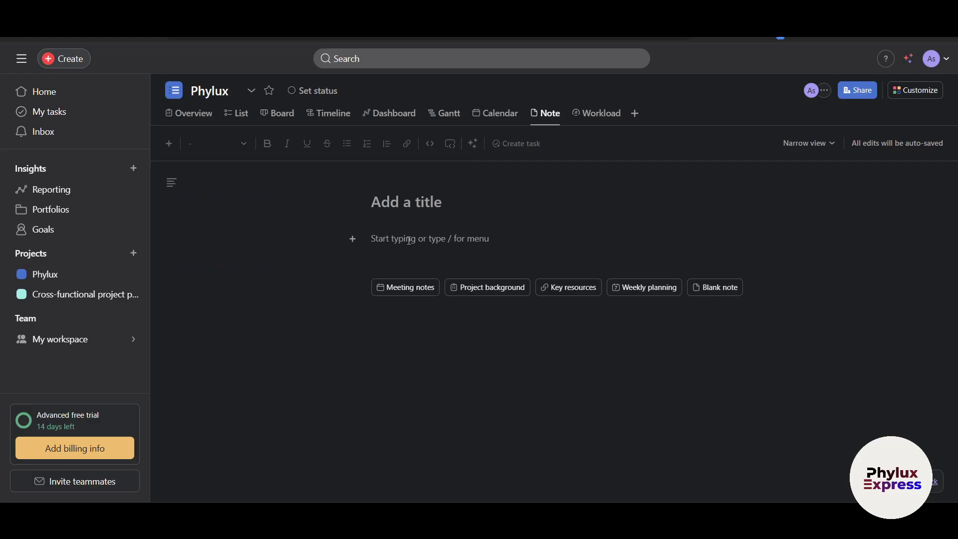
pyautogui.click(409, 241)
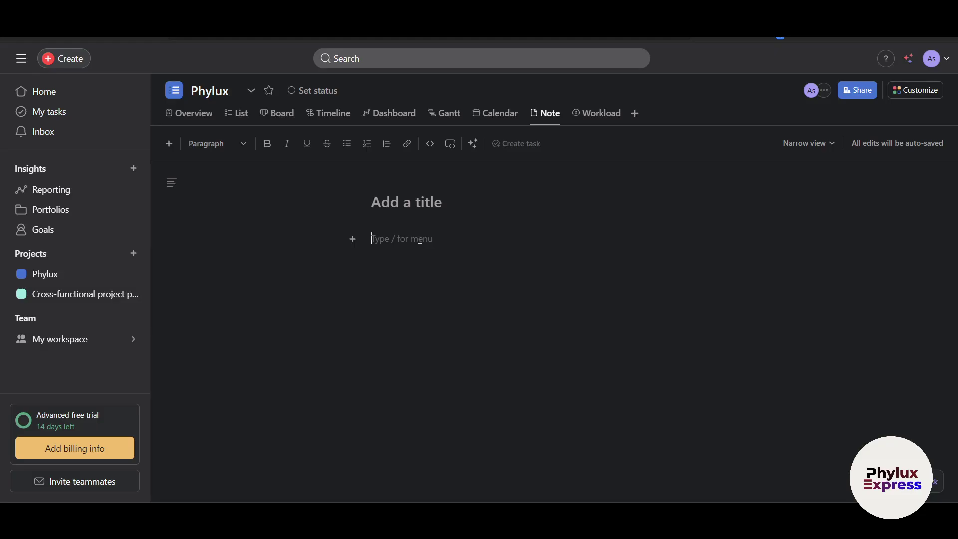
# Step: Open the Workload view, dismiss the measurement tip, and look over the assignee's daily task load in April and May
pyautogui.click(595, 114)
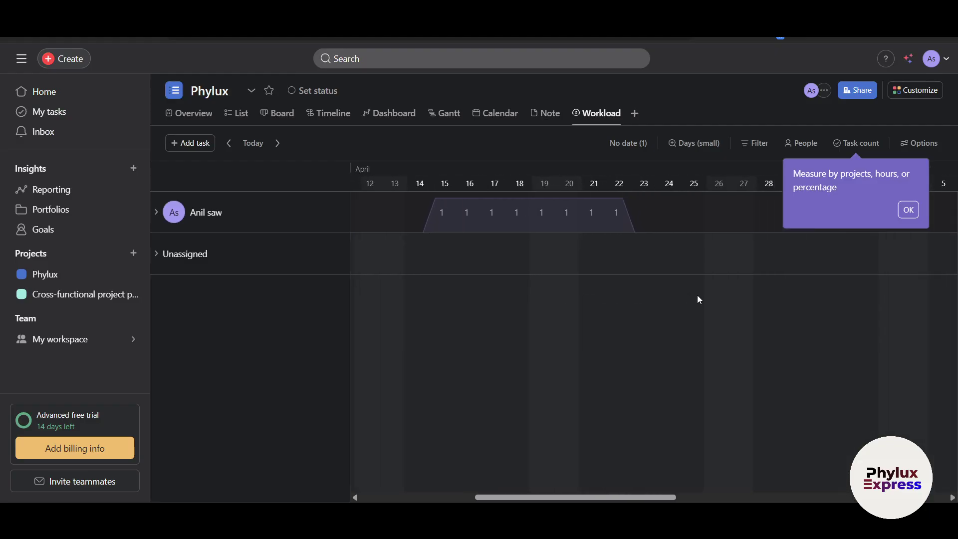
pyautogui.click(907, 210)
pyautogui.hscroll(5, 906, 220)
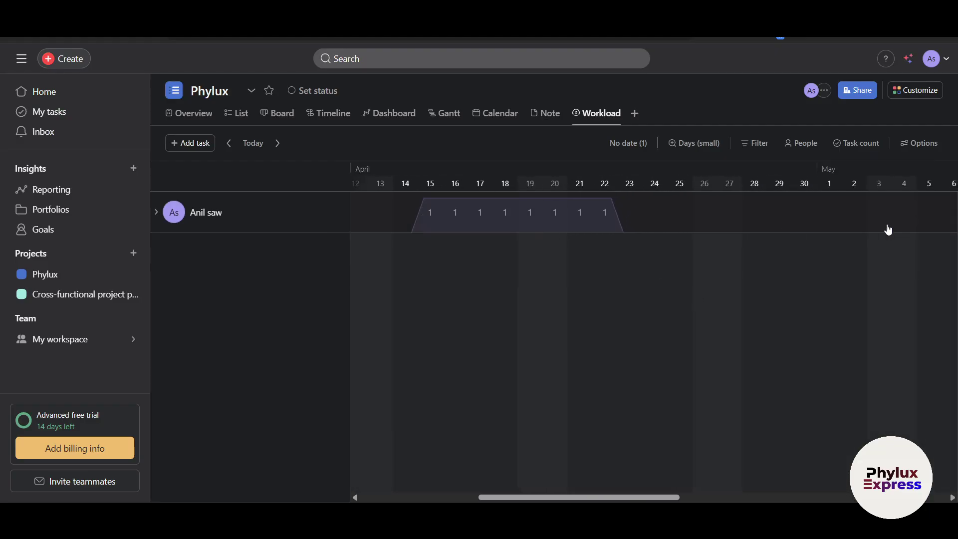
pyautogui.hscroll(-5, 631, 327)
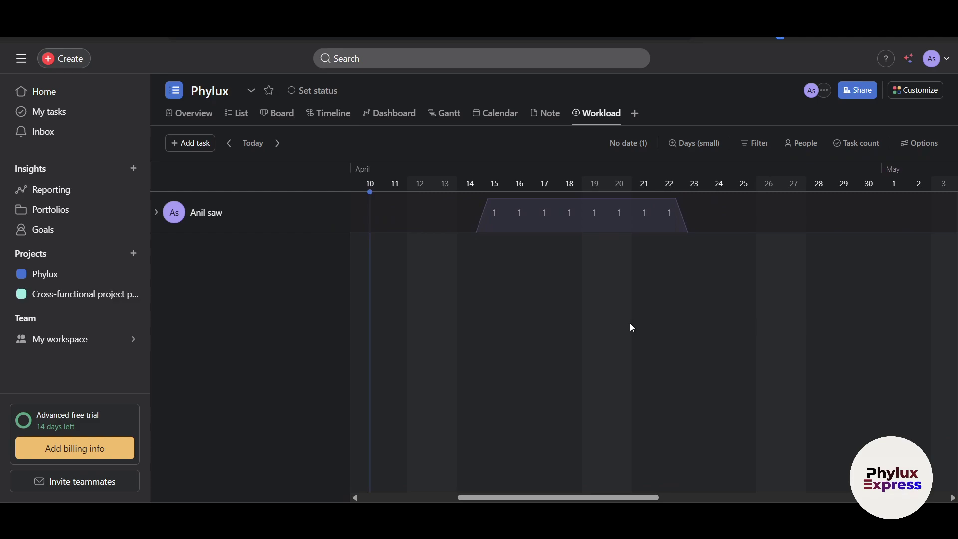
# Step: Compare the cards in My tasks with the Phylux project's List and Board views
pyautogui.click(37, 113)
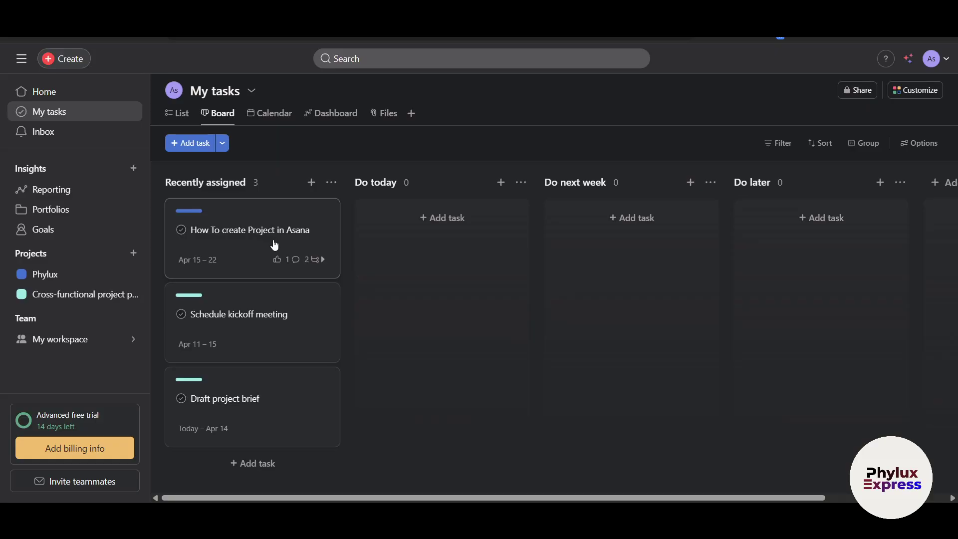
pyautogui.click(76, 276)
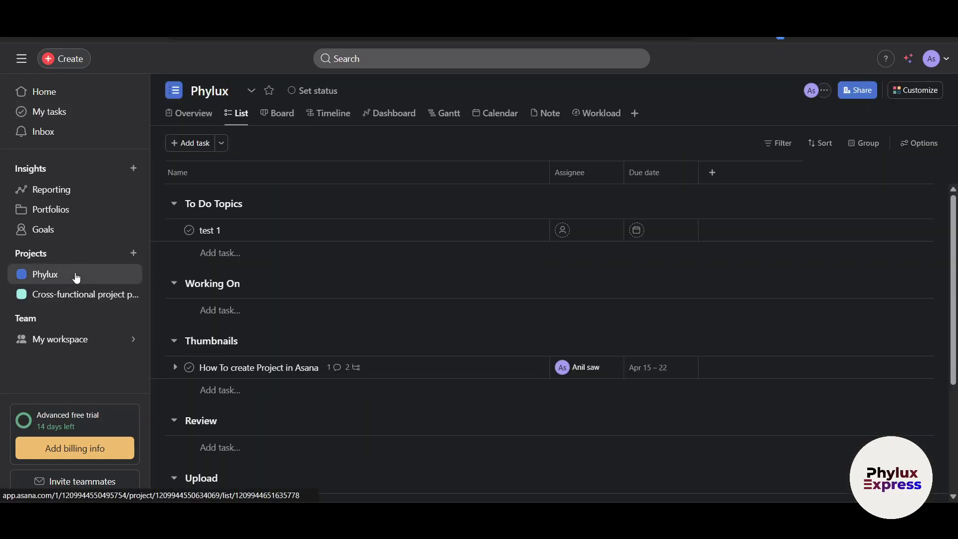
pyautogui.click(285, 119)
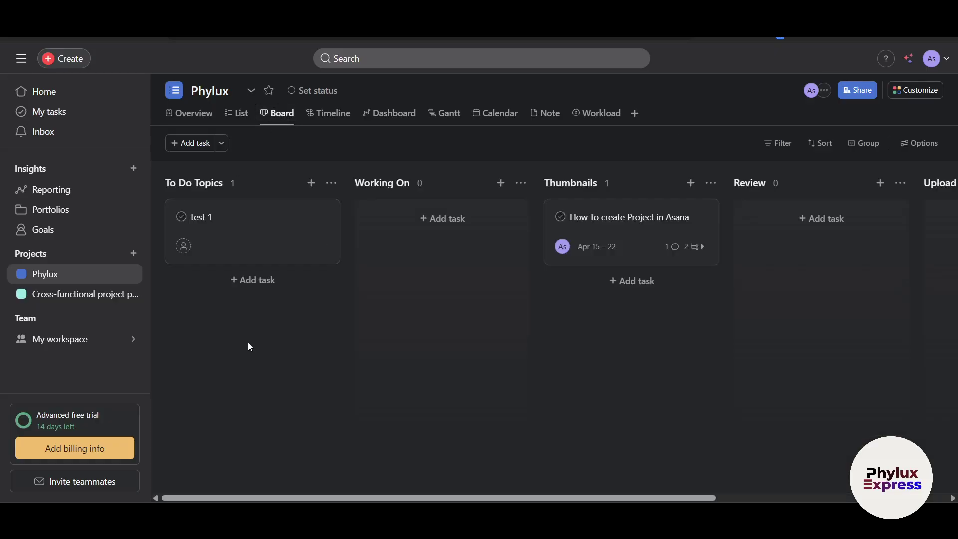
# Step: In My tasks, try moving the How To create Project in Asana card to Do today and return it to Recently assigned
pyautogui.click(82, 118)
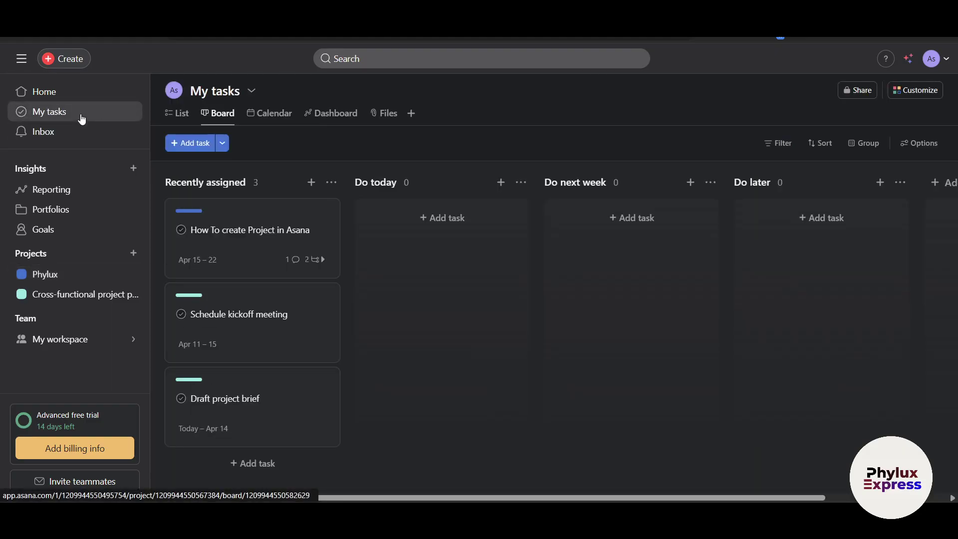
pyautogui.moveTo(241, 239)
pyautogui.mouseDown()
pyautogui.moveTo(363, 234)
pyautogui.moveTo(259, 210)
pyautogui.moveTo(251, 238)
pyautogui.mouseUp()
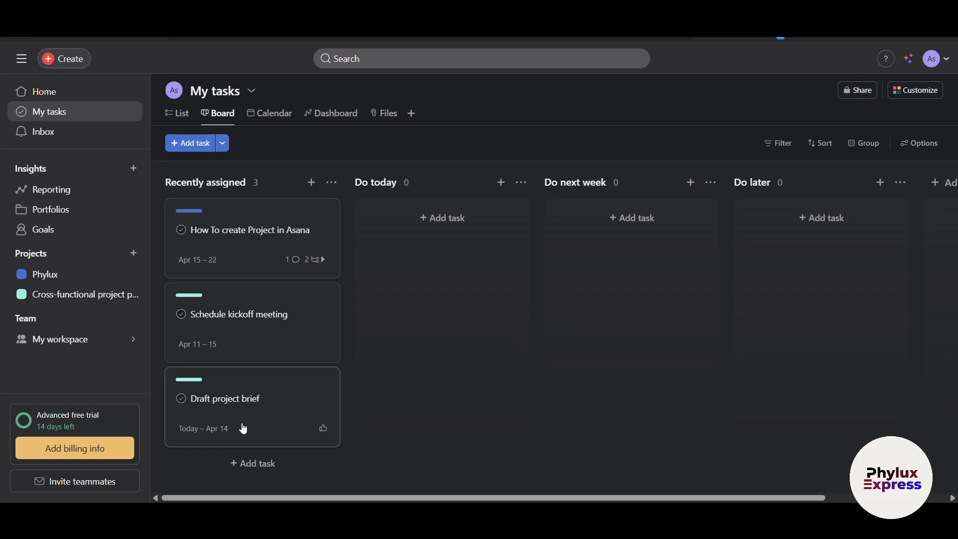
pyautogui.moveTo(275, 239); pyautogui.dragTo(498, 232)
pyautogui.moveTo(401, 236); pyautogui.dragTo(255, 234)
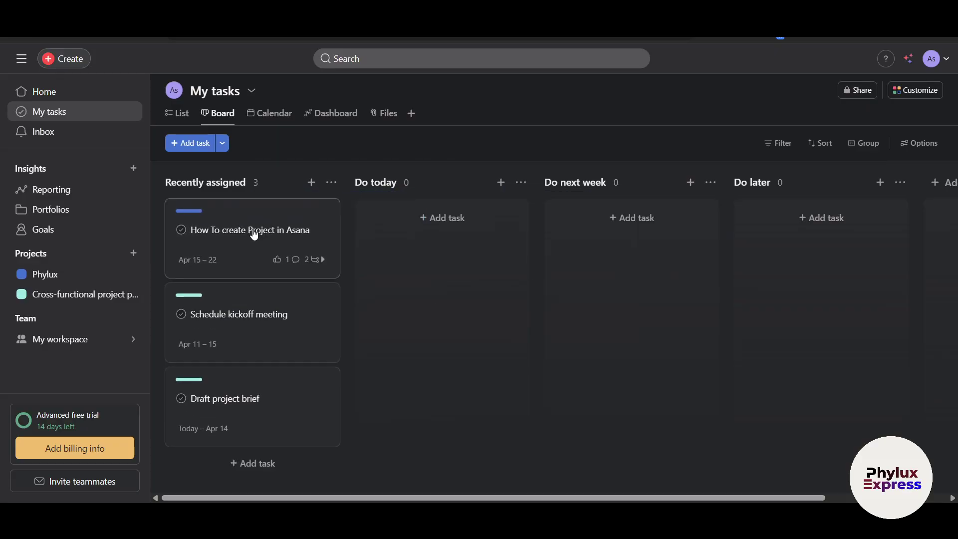
# Step: From My tasks, open the How To create Project in Asana task and set its Phylux section to Upload
pyautogui.click(79, 276)
pyautogui.click(78, 116)
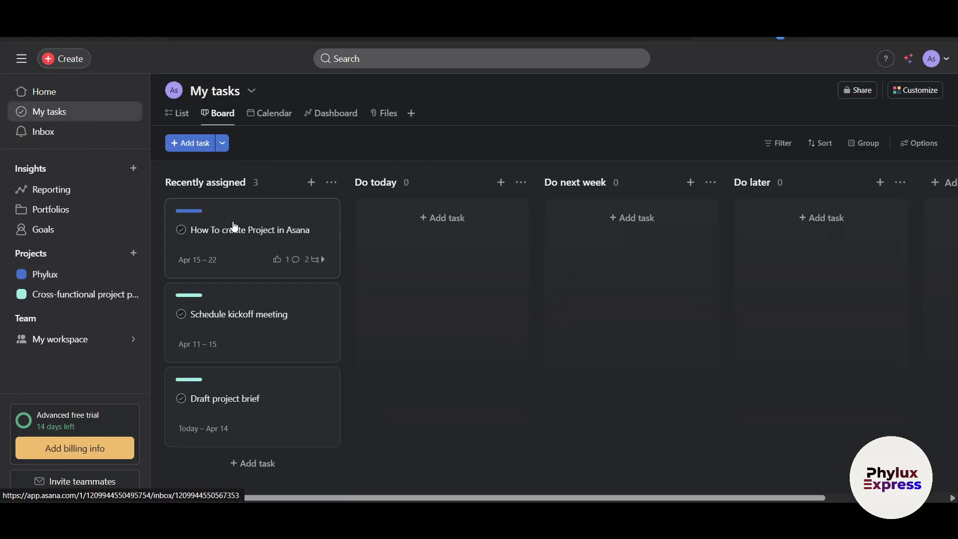
pyautogui.click(260, 232)
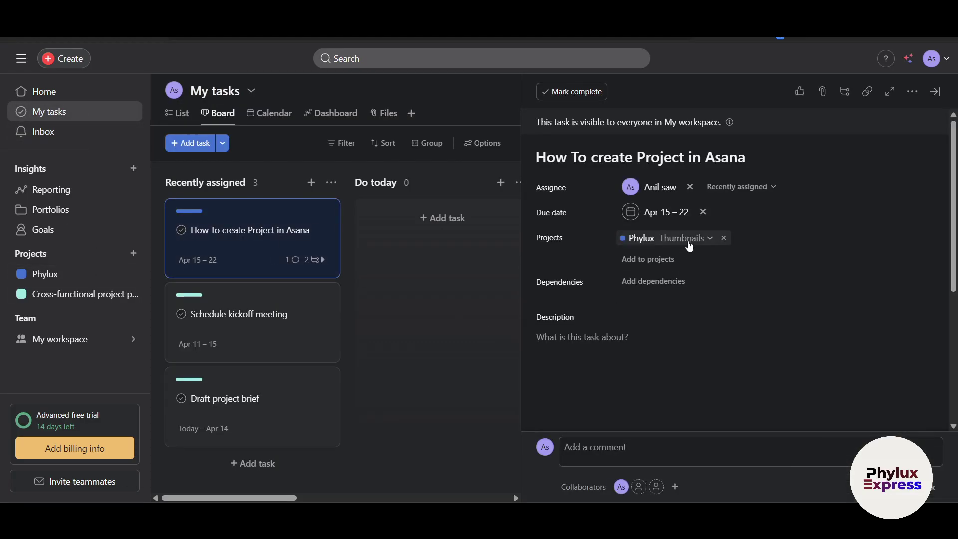
pyautogui.click(689, 239)
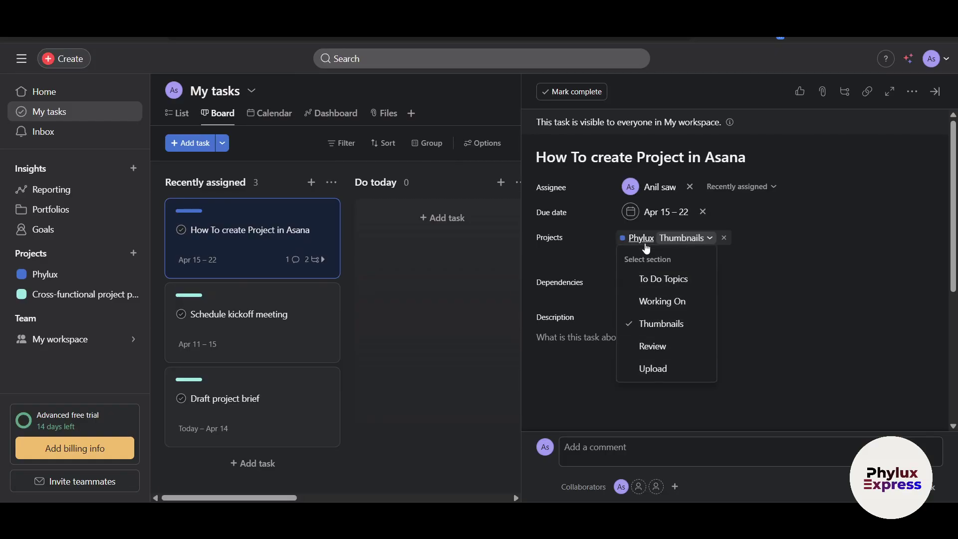
pyautogui.click(664, 369)
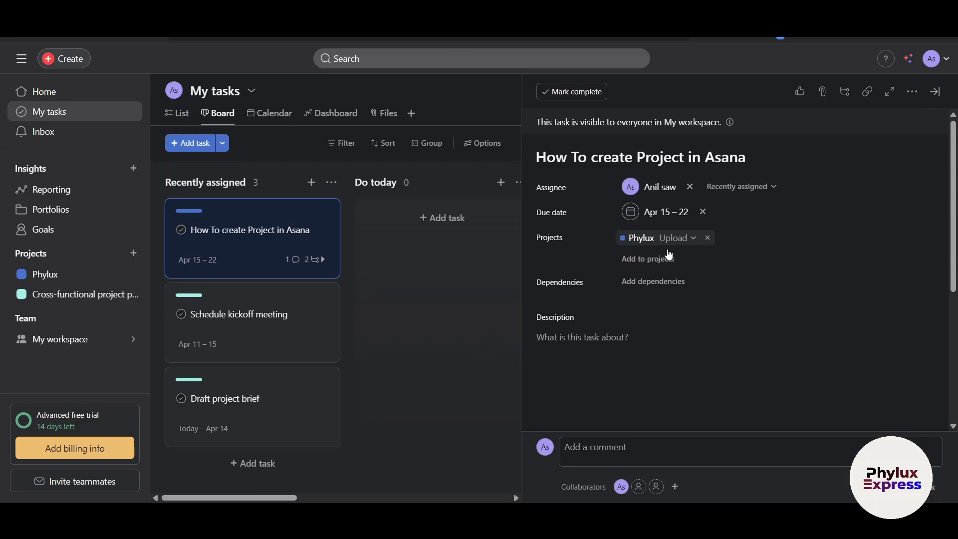
# Step: Open the How To create Project in Asana card from the Phylux board's Upload section, and review its subtasks, comments and full activity history
pyautogui.click(92, 277)
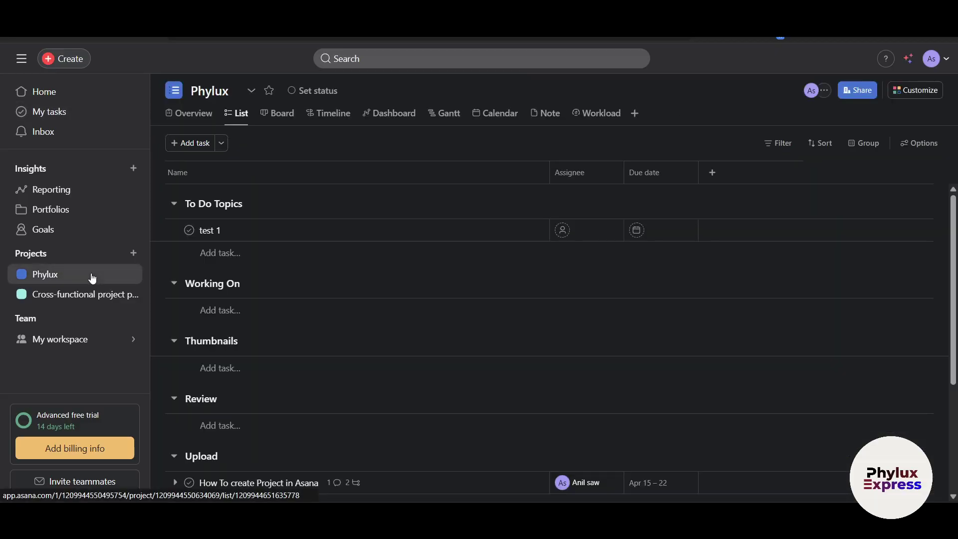
pyautogui.click(276, 112)
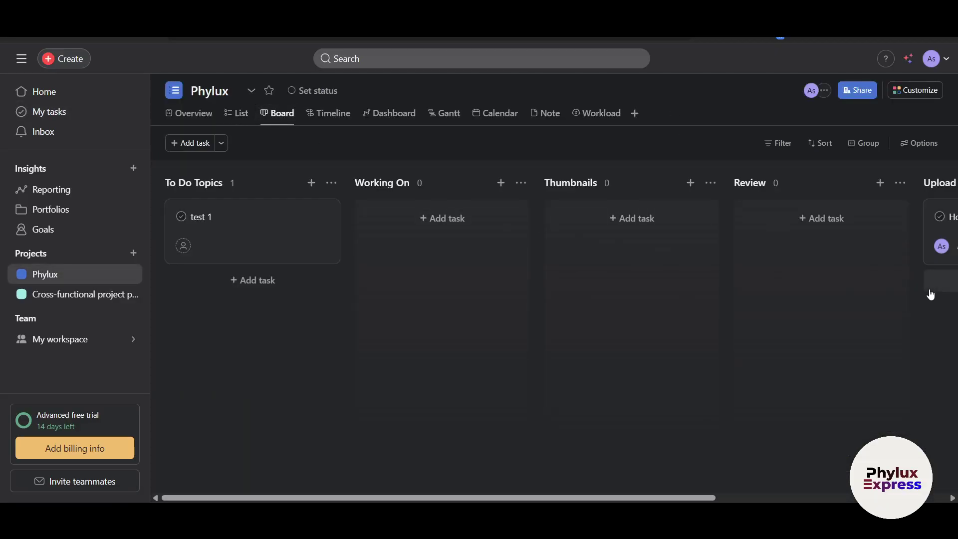
pyautogui.hscroll(5, 894, 286)
pyautogui.click(705, 229)
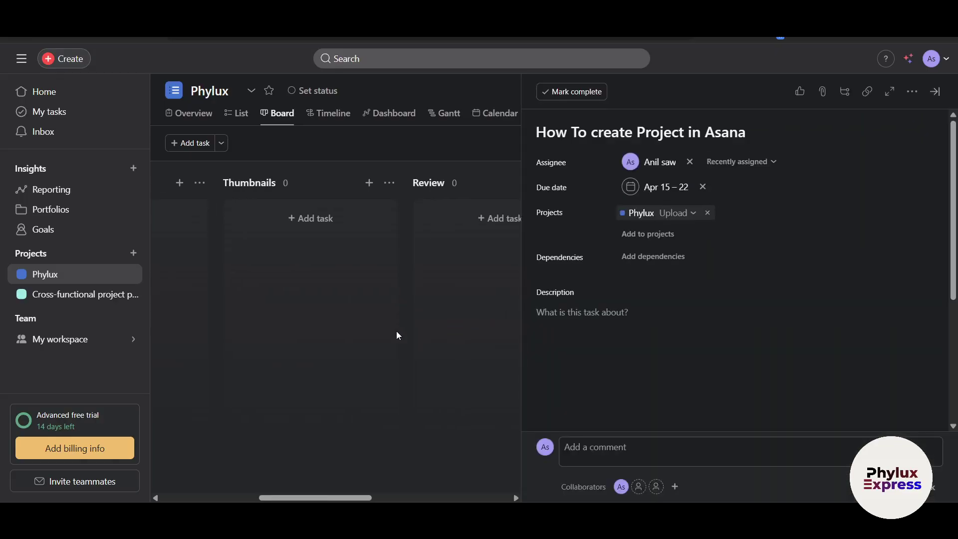
pyautogui.scroll(-5, 678, 405)
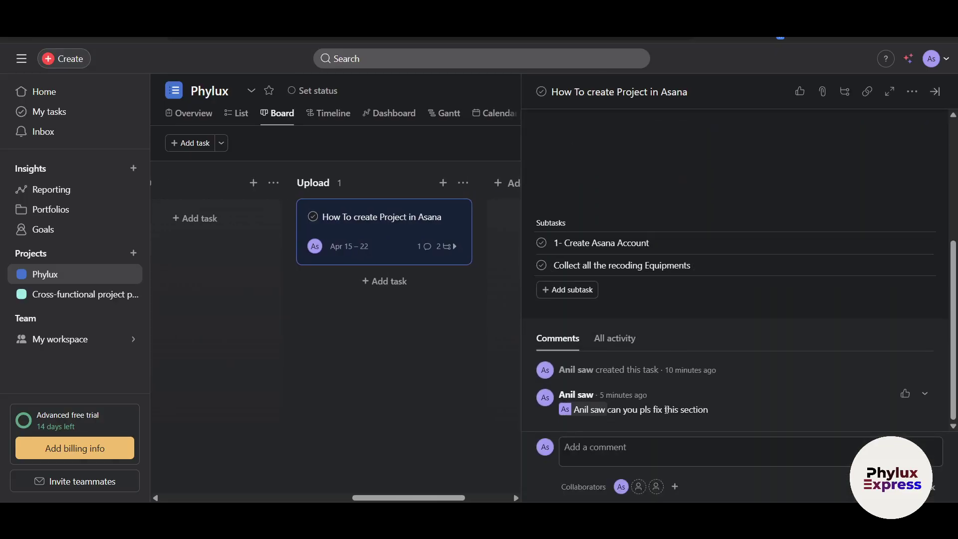
pyautogui.click(627, 344)
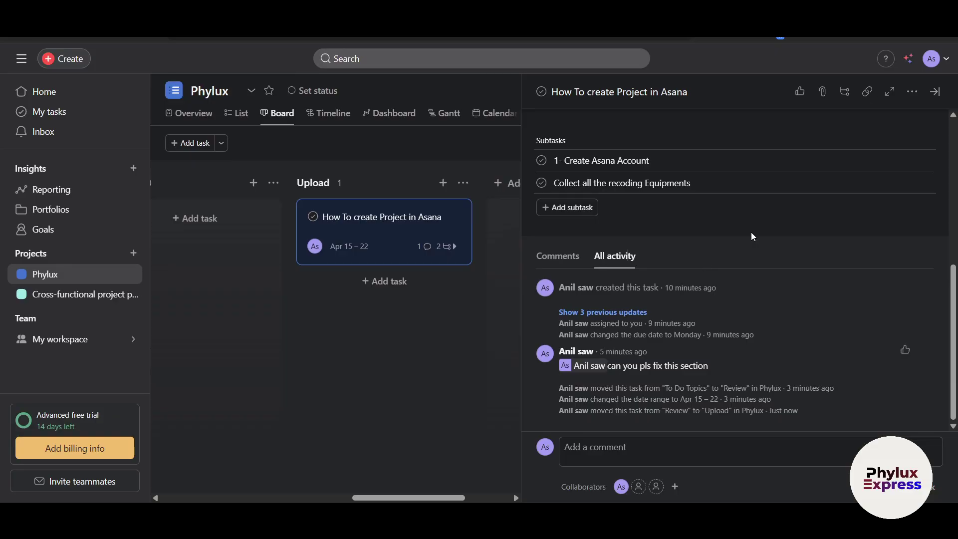
# Step: Close the task details and move the How To create Project in Asana card from Upload to Review on the Phylux board
pyautogui.click(935, 92)
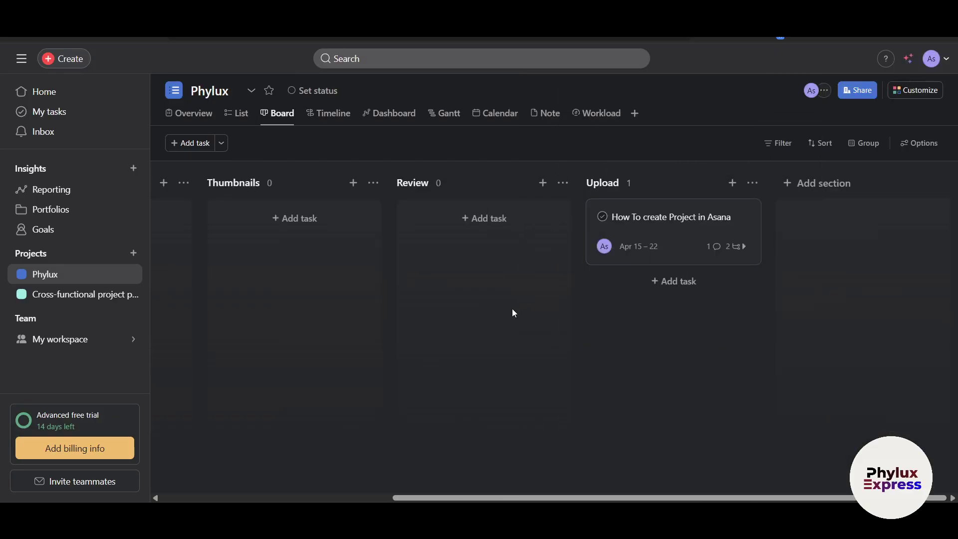
pyautogui.moveTo(654, 218); pyautogui.dragTo(470, 223)
pyautogui.hscroll(-4, 389, 384)
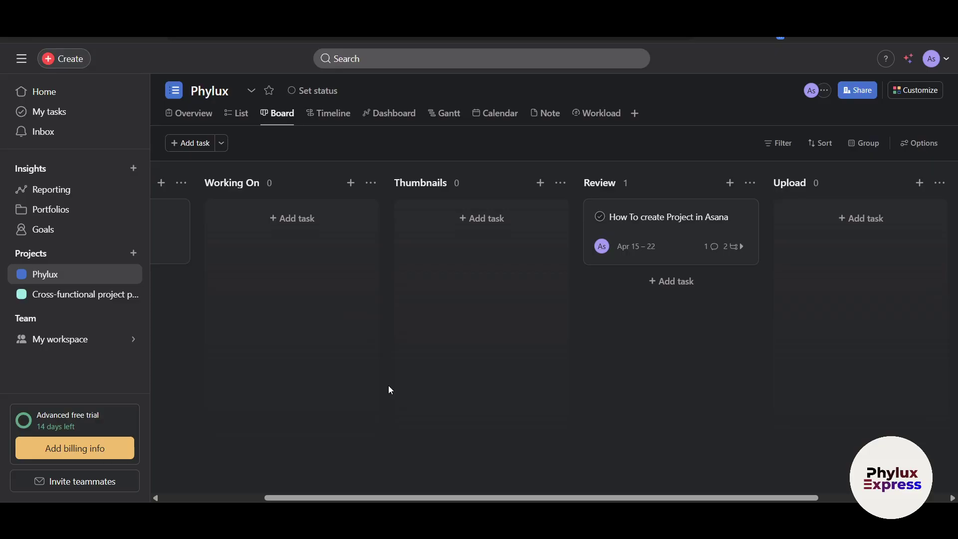
pyautogui.hscroll(5, 390, 390)
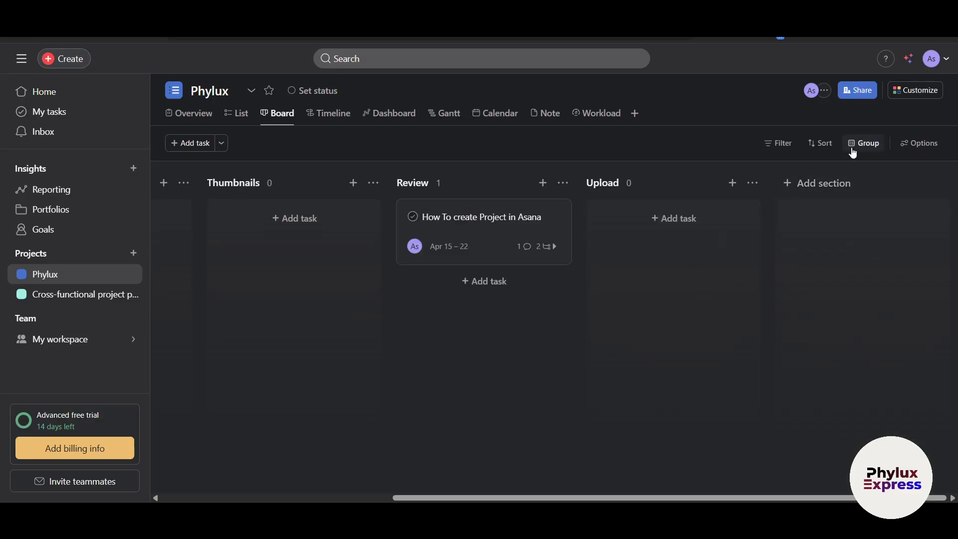
# Step: Create a follow-up task from the How To create Project in Asana task and assign it to the Phylux project
pyautogui.click(497, 231)
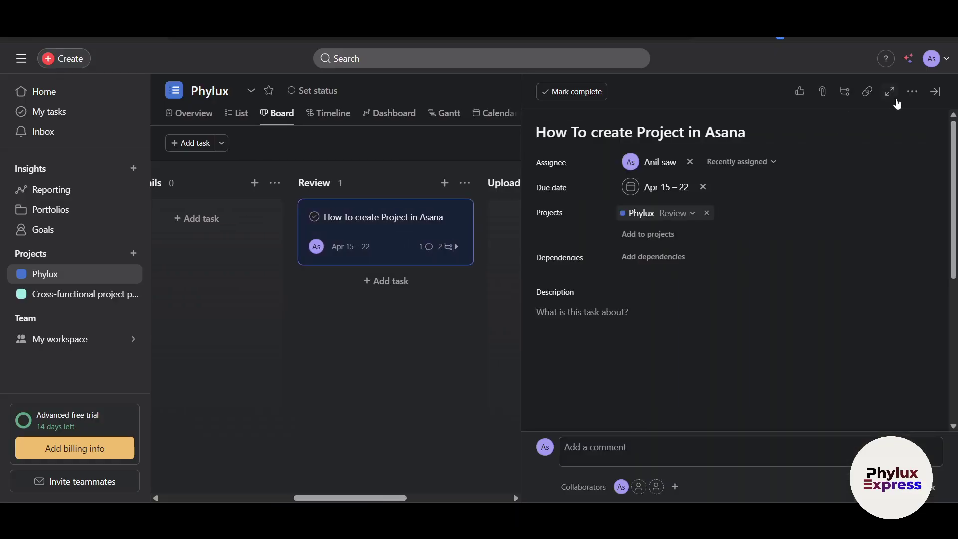
pyautogui.click(912, 93)
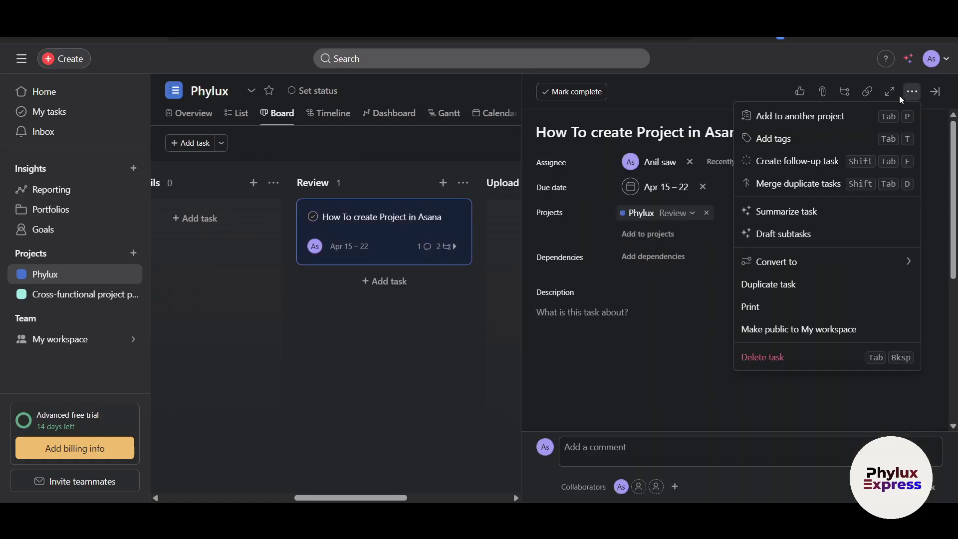
pyautogui.click(803, 169)
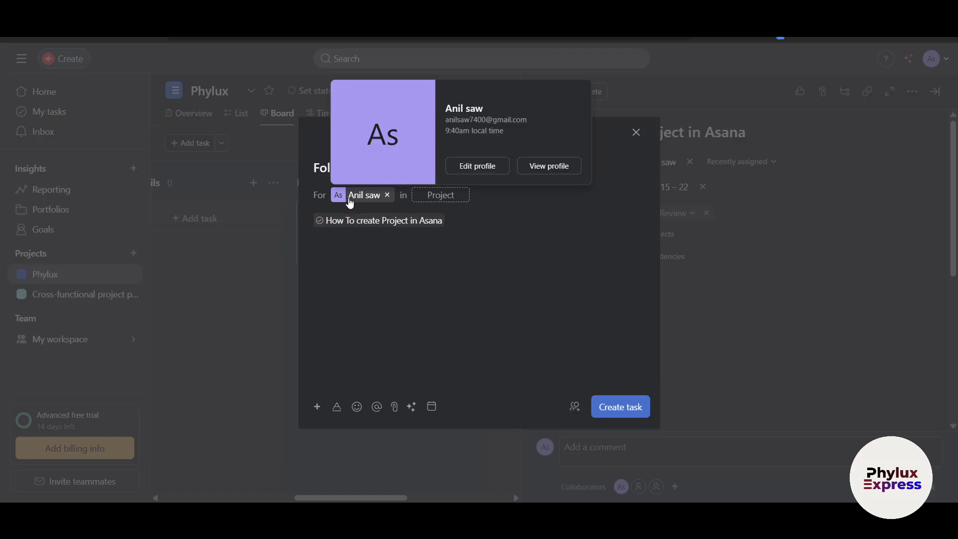
pyautogui.click(433, 194)
pyautogui.click(430, 216)
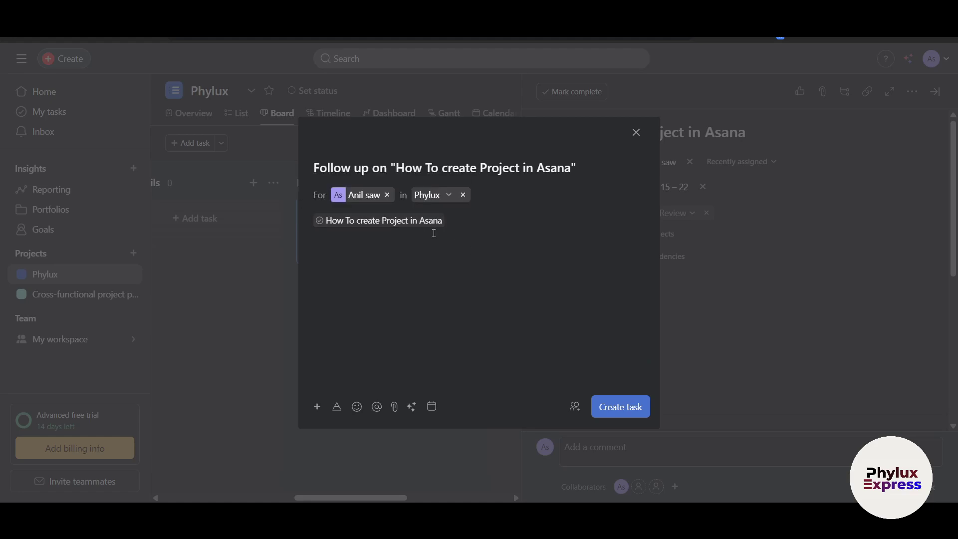
pyautogui.click(620, 406)
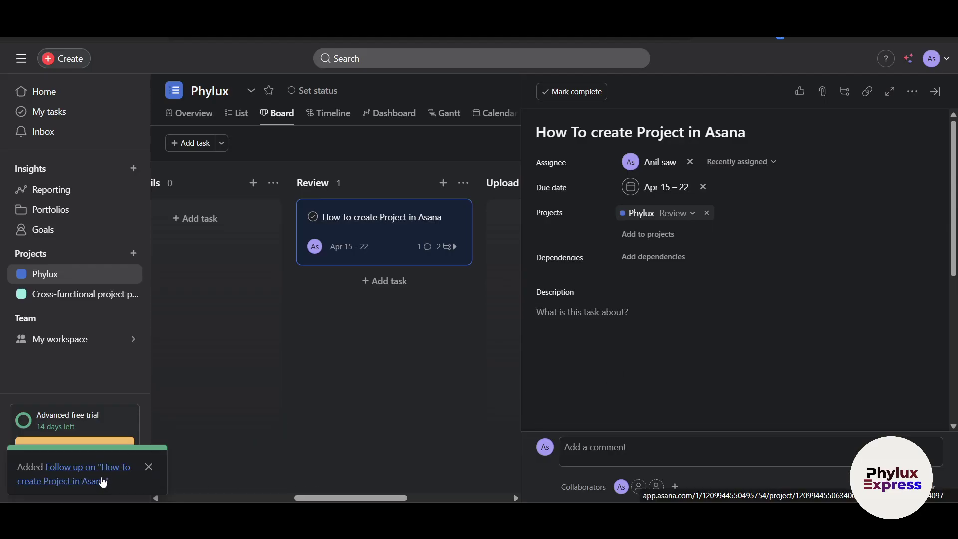
# Step: Generate an AI summary of the How To create Project in Asana task, read it alongside the activity history, and dismiss it
pyautogui.click(912, 91)
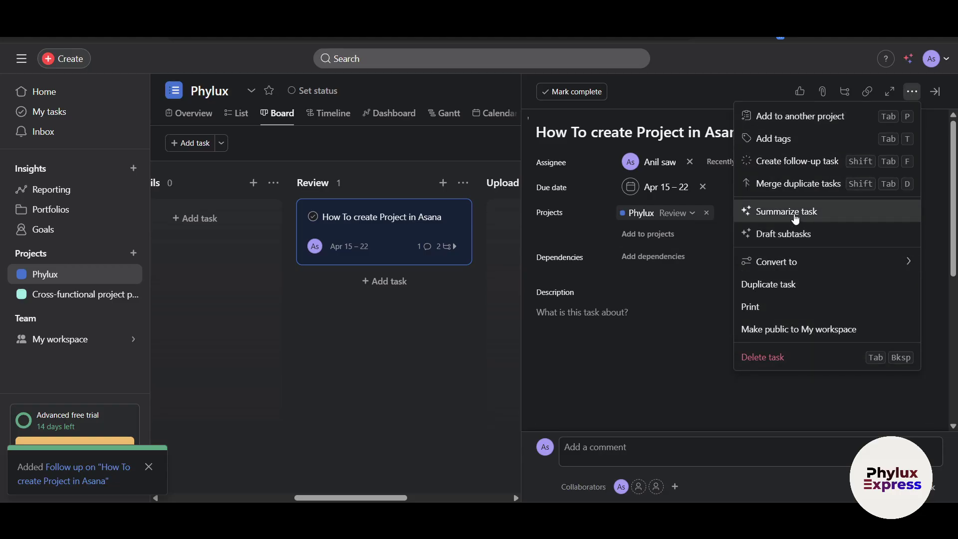
pyautogui.click(795, 212)
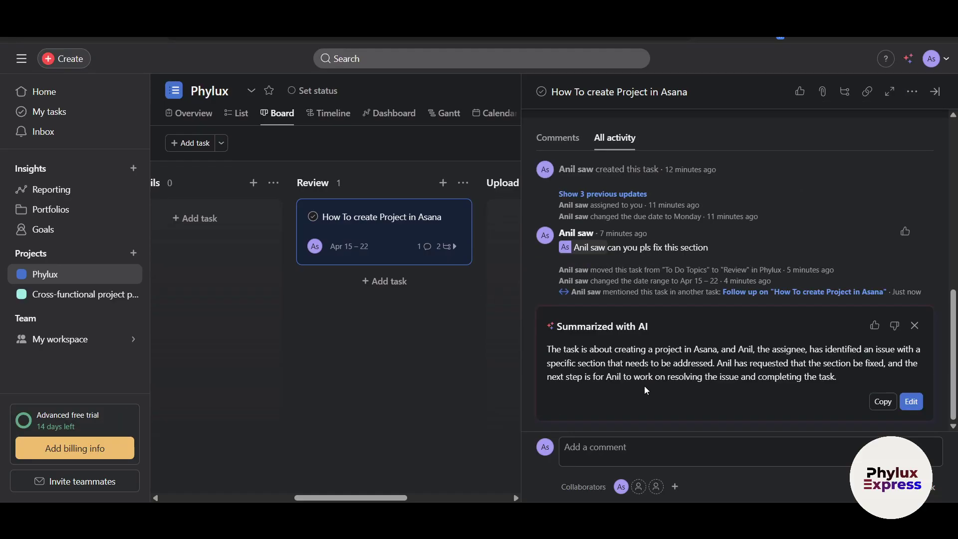
pyautogui.moveTo(575, 351); pyautogui.dragTo(800, 357)
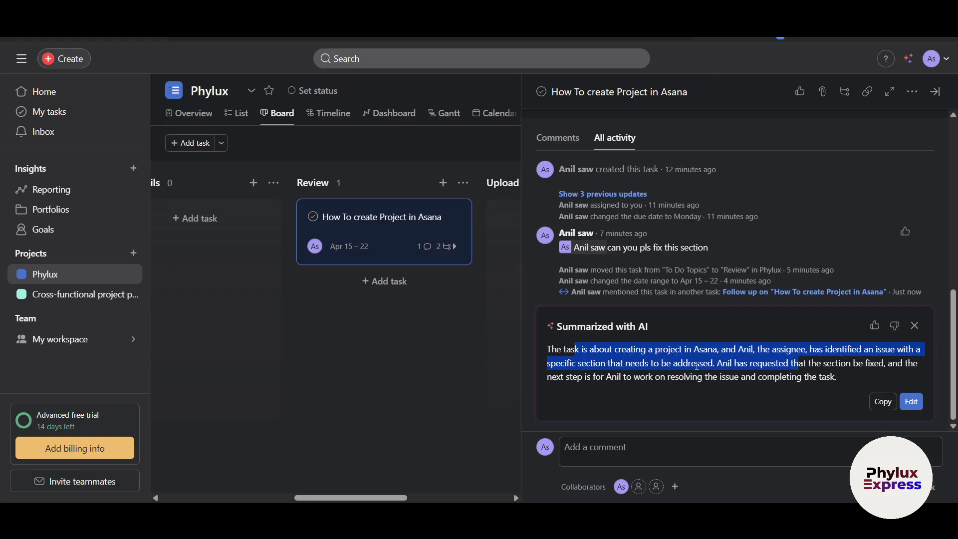
pyautogui.scroll(5, 643, 279)
pyautogui.scroll(-3, 649, 349)
pyautogui.scroll(-3, 690, 382)
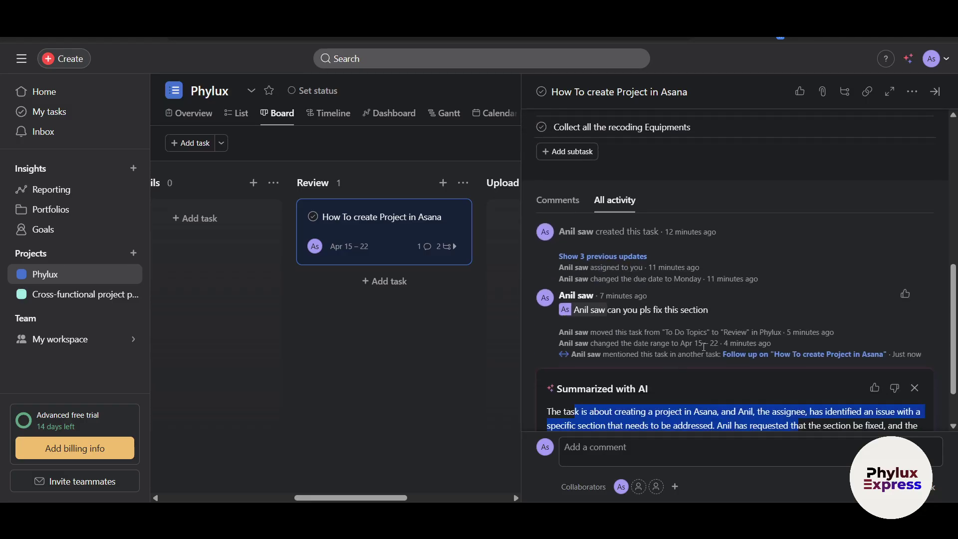
pyautogui.click(724, 377)
pyautogui.moveTo(731, 363); pyautogui.dragTo(783, 389)
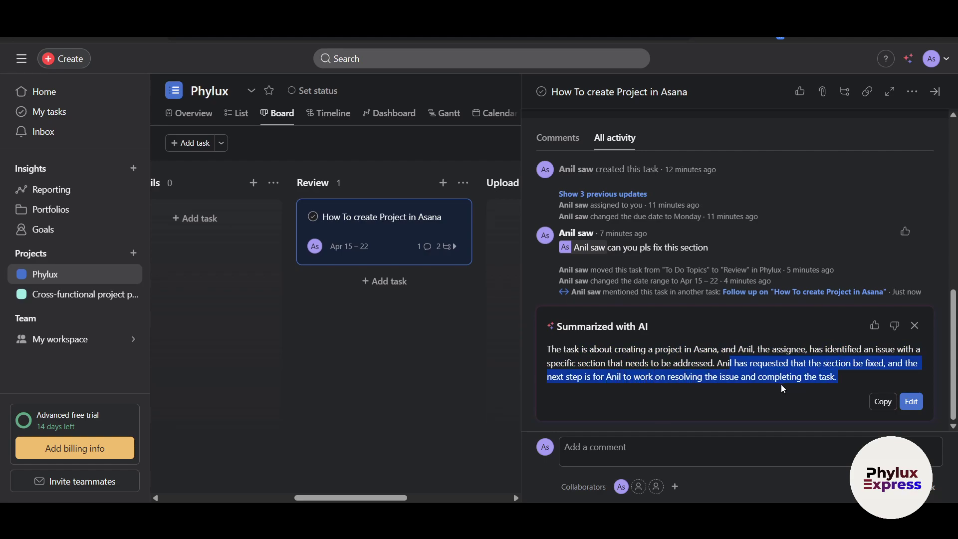
pyautogui.click(914, 325)
pyautogui.scroll(4, 910, 240)
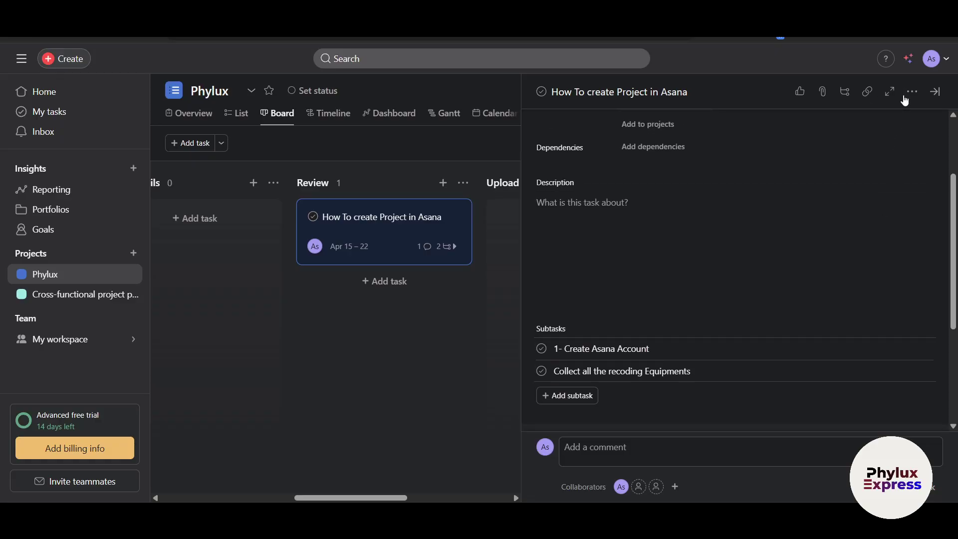
pyautogui.click(908, 94)
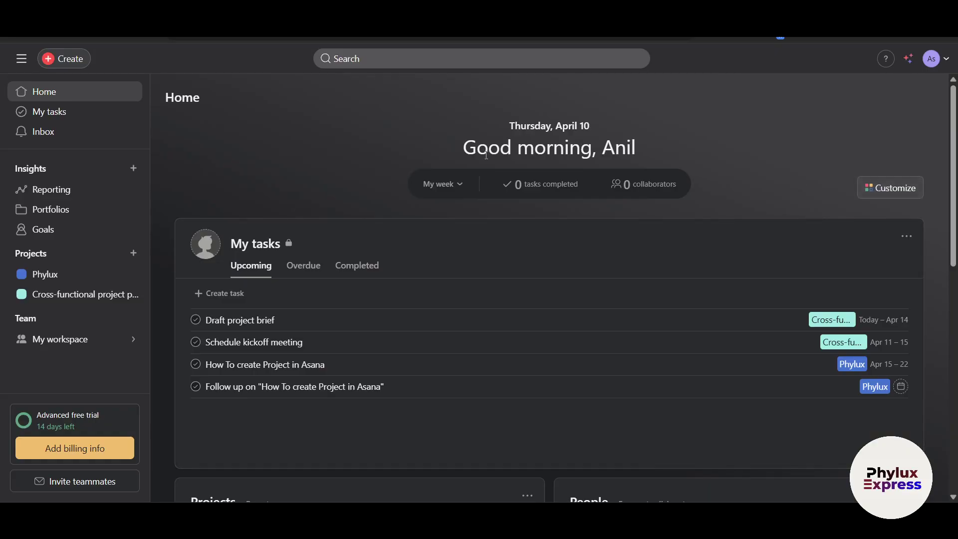
# Step: Open the Home page customization options and review the available background colours and widgets
pyautogui.click(889, 190)
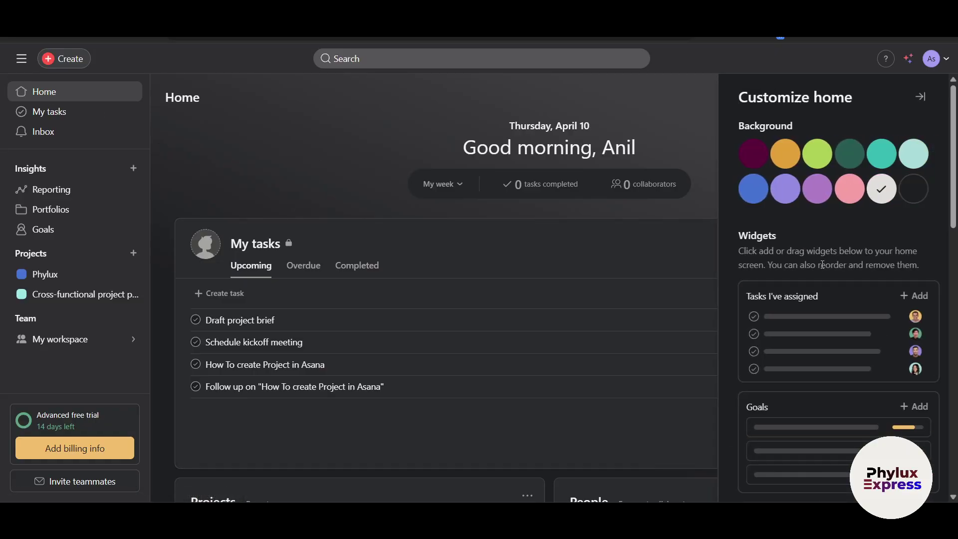
pyautogui.scroll(-10, 820, 297)
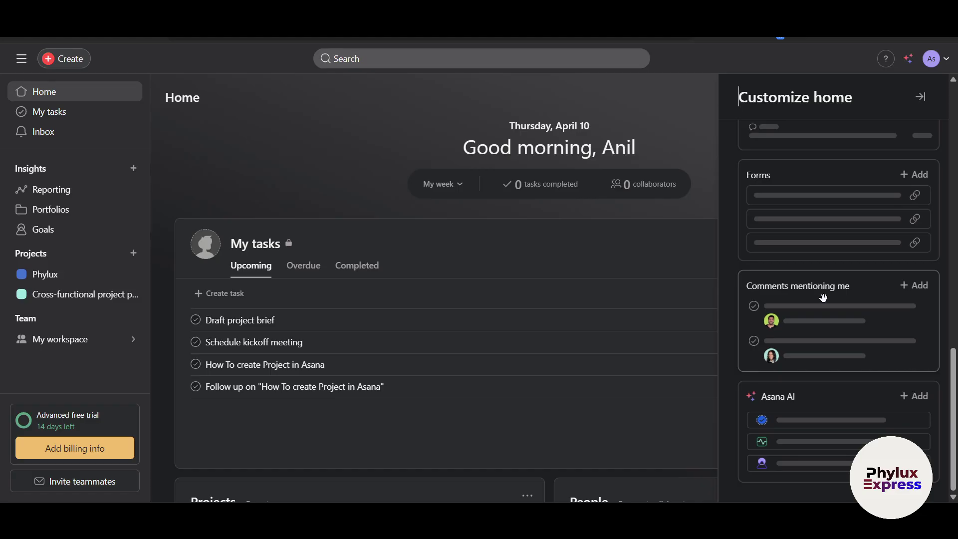
pyautogui.scroll(1, 823, 298)
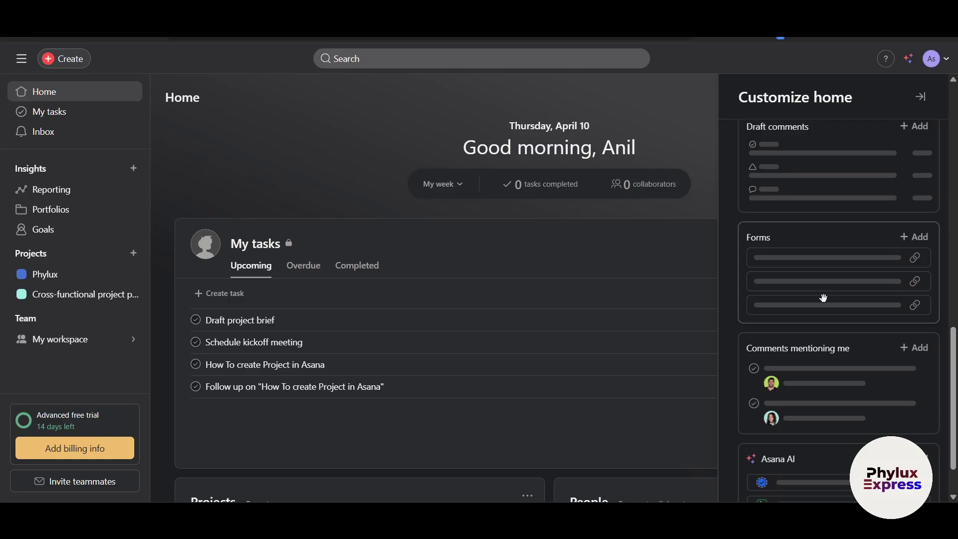
pyautogui.scroll(10, 823, 298)
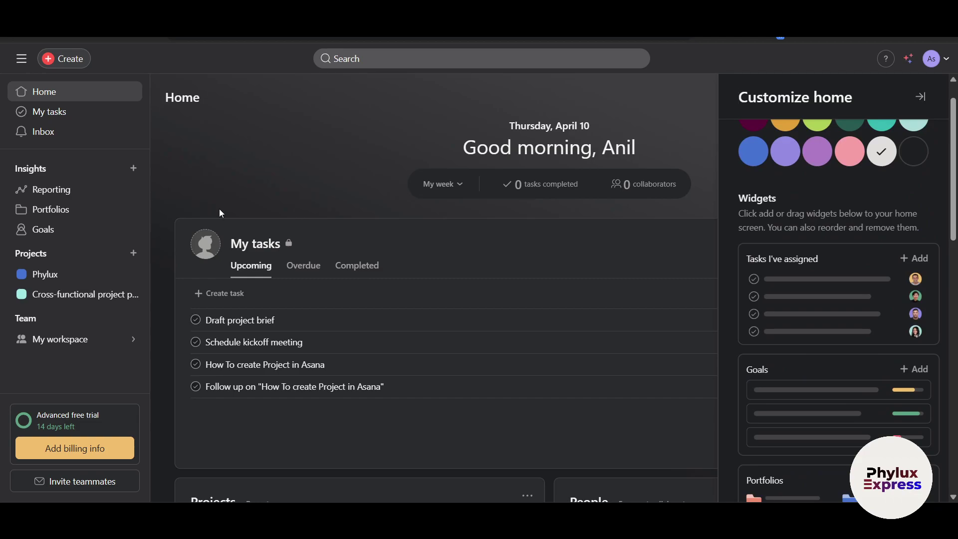
# Step: On the Phylux board, check the follow-up card in To Do Topics and move the How To create Project in Asana card to Upload
pyautogui.click(76, 272)
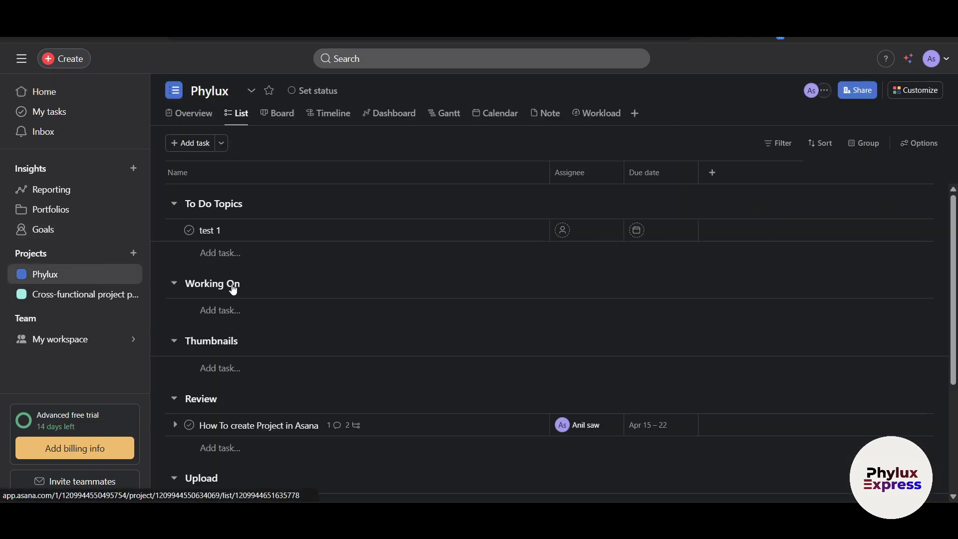
pyautogui.click(278, 115)
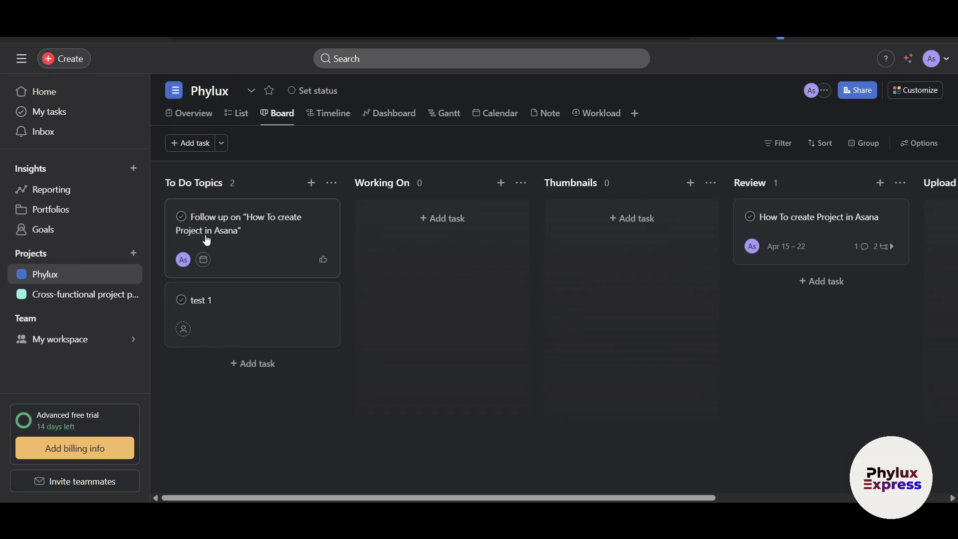
pyautogui.moveTo(212, 234); pyautogui.dragTo(299, 240)
pyautogui.moveTo(847, 225); pyautogui.dragTo(670, 226)
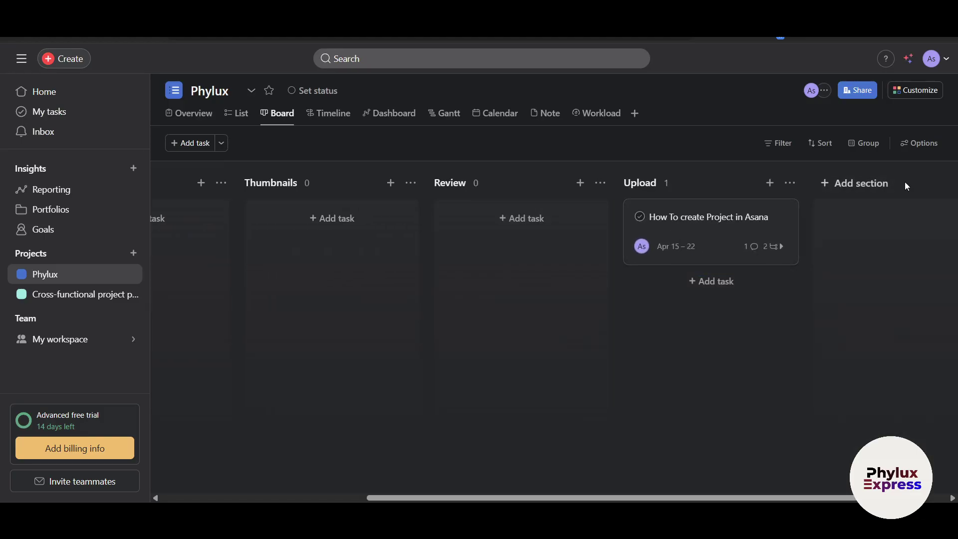